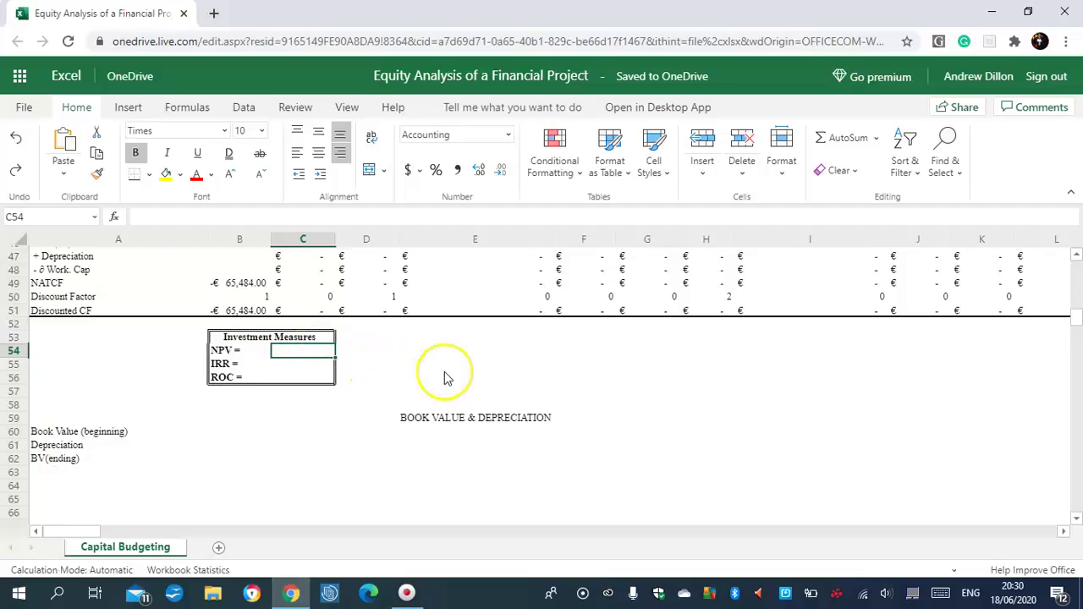
# - Enter the NPV formula =SUM(B51:L51) in cell C54 to total the discounted cash flows
pyautogui.write('=')
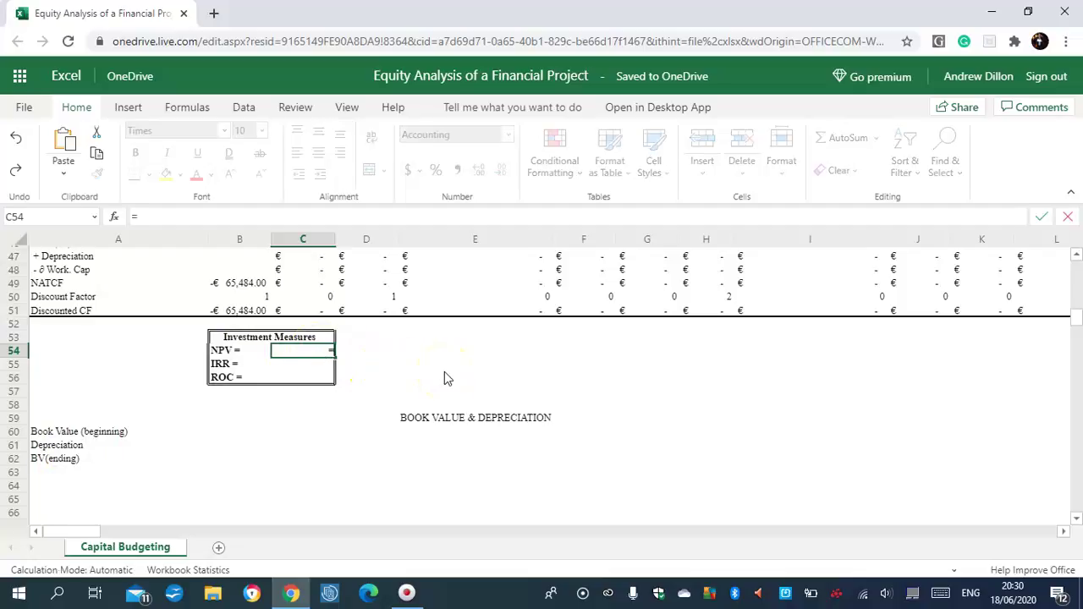
pyautogui.write('SUM')
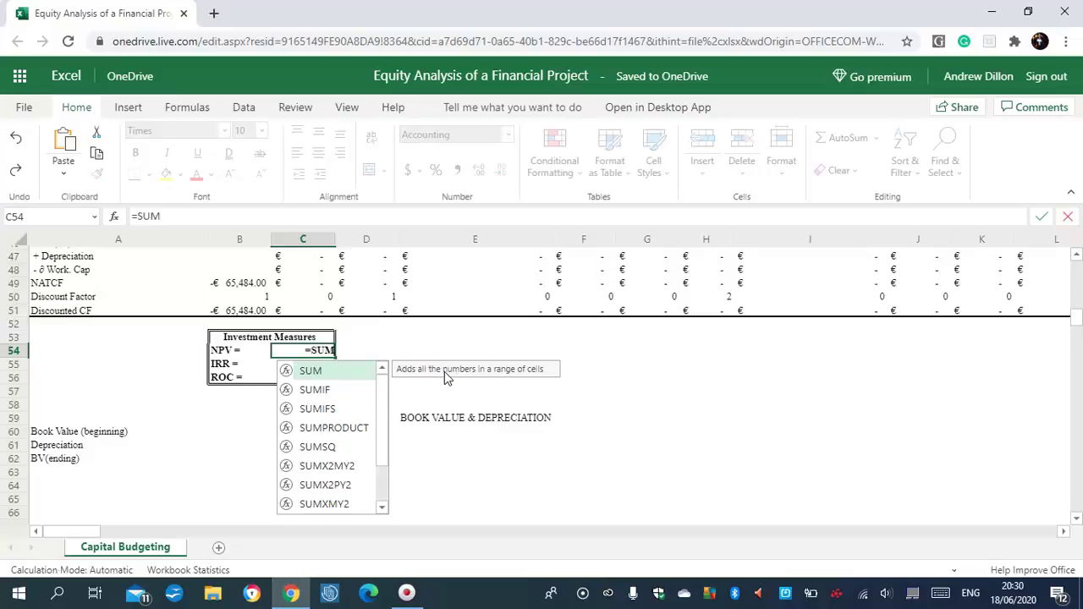
pyautogui.write('(')
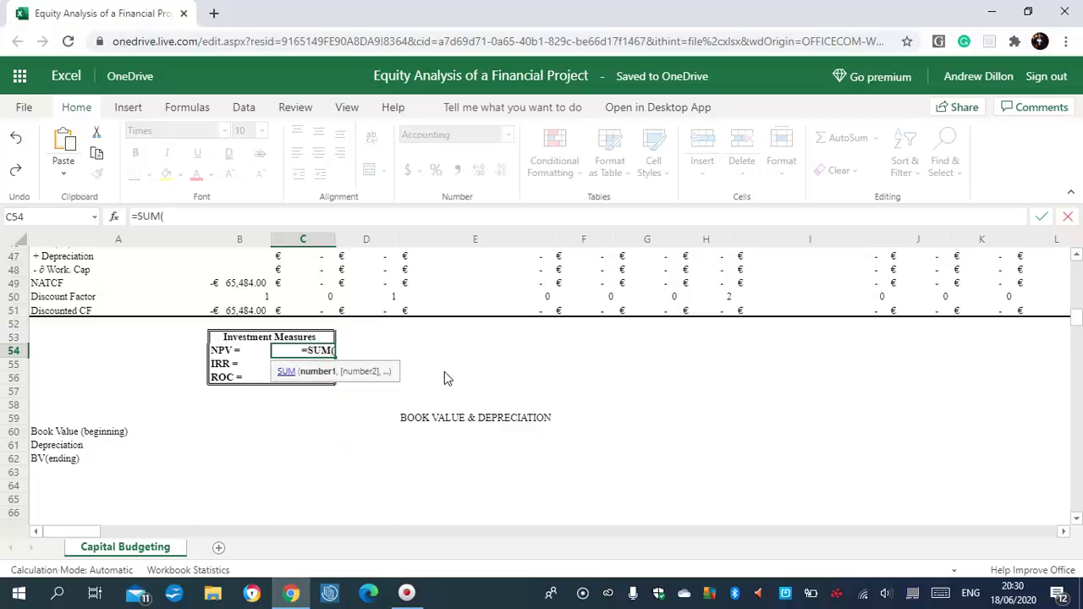
pyautogui.write('B51')
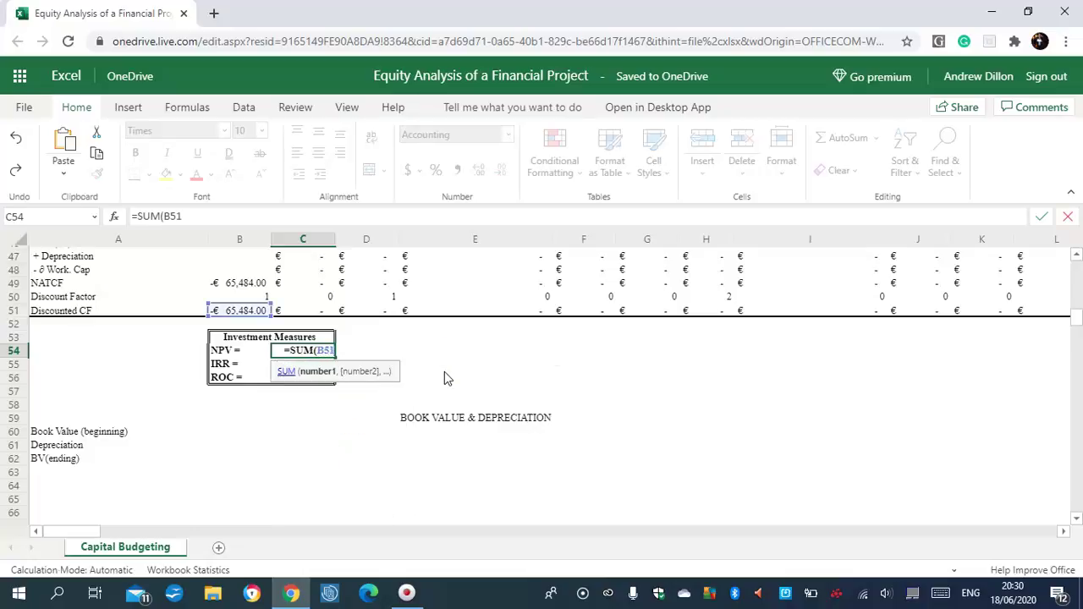
pyautogui.write(':L5')
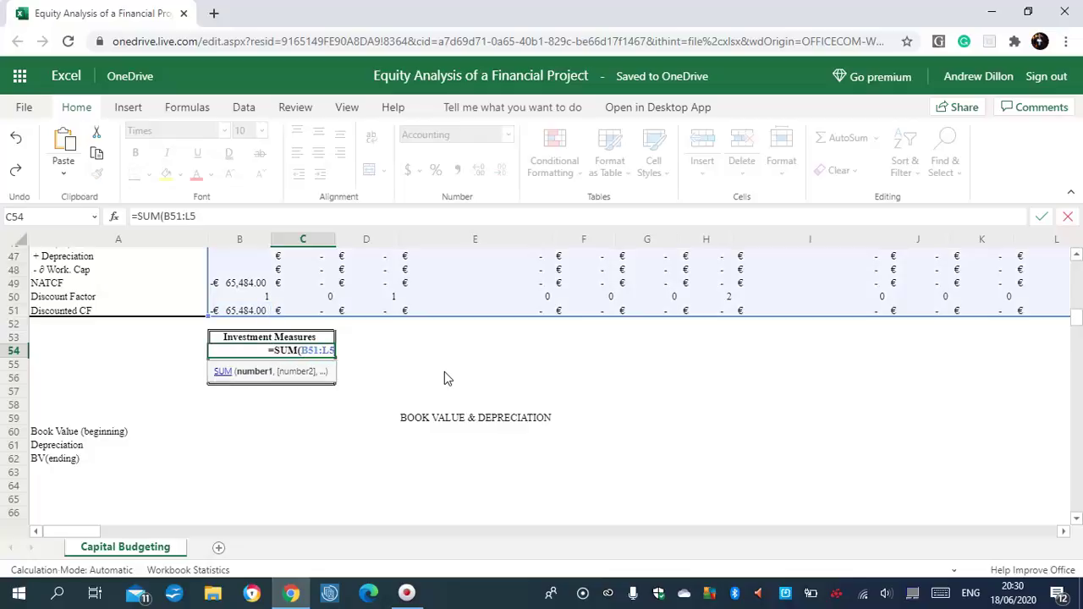
pyautogui.write('1)')
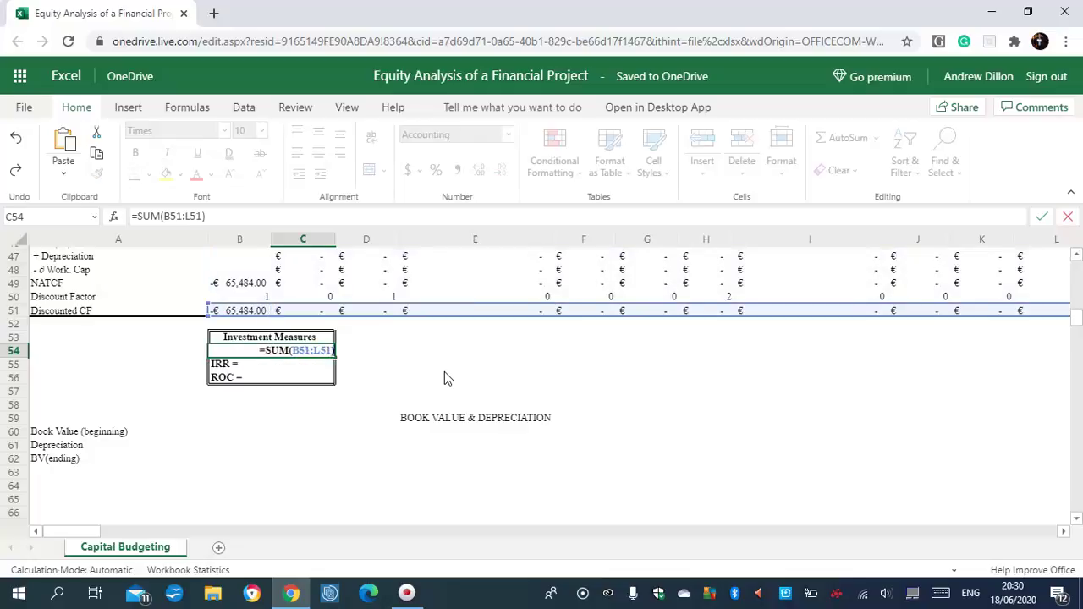
# - Enter the IRR formula =IRR(B49:L49/K11) in cell C55 of the Investment Measures box
pyautogui.click(310, 365)
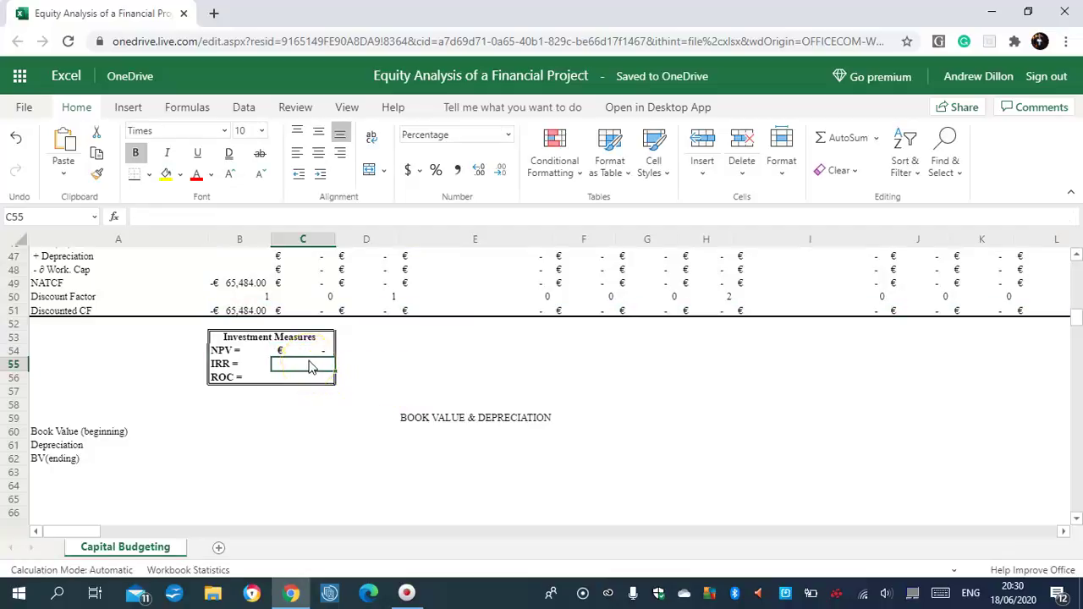
pyautogui.write('=')
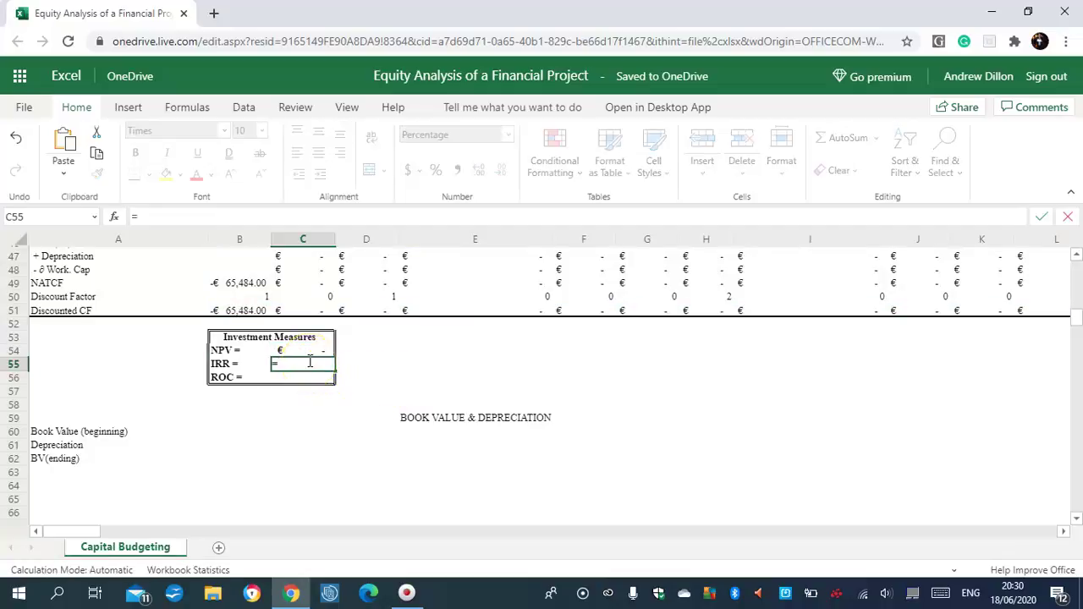
pyautogui.write('IRR')
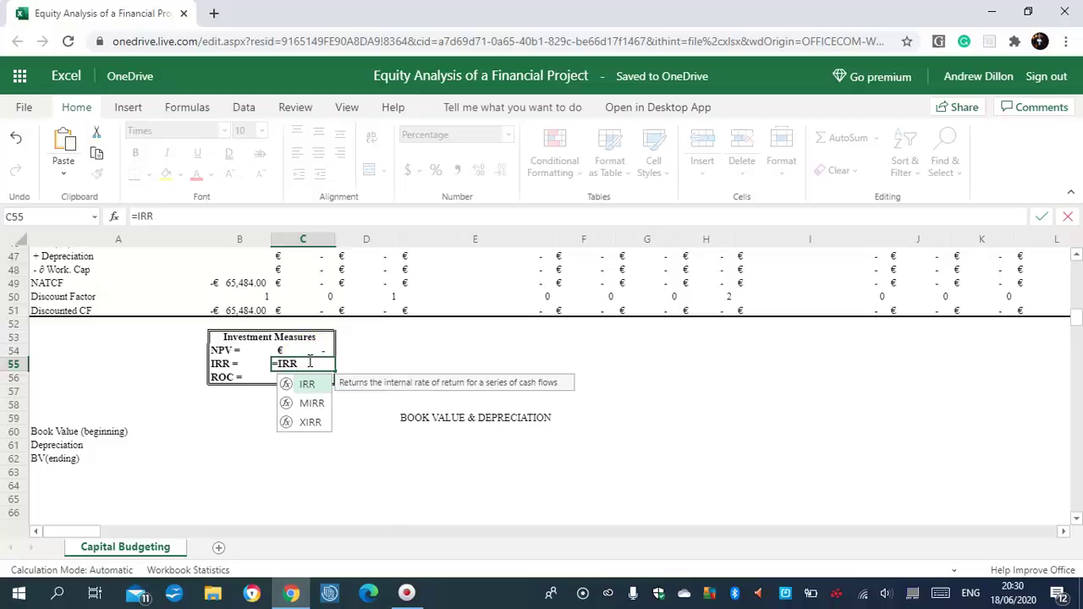
pyautogui.write('(B4')
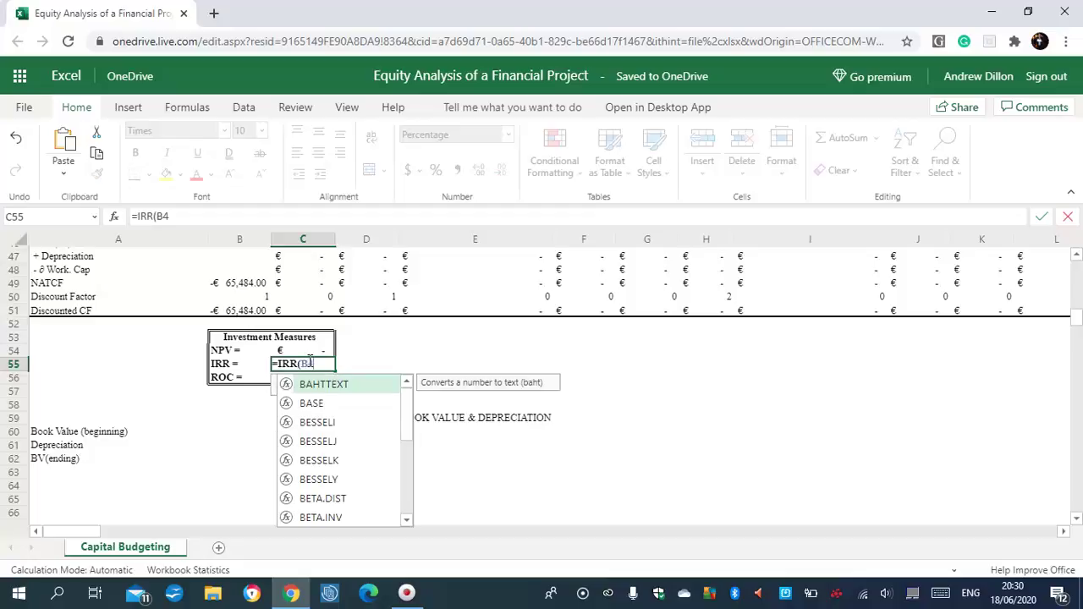
pyautogui.write('9:L49')
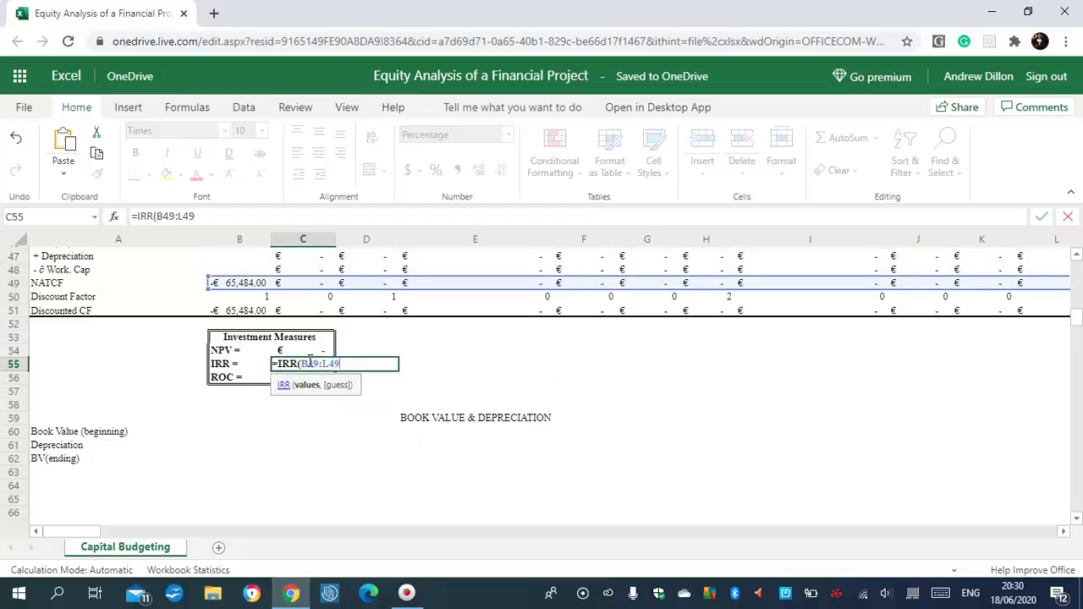
pyautogui.write('/K11)')
pyautogui.press('Return')
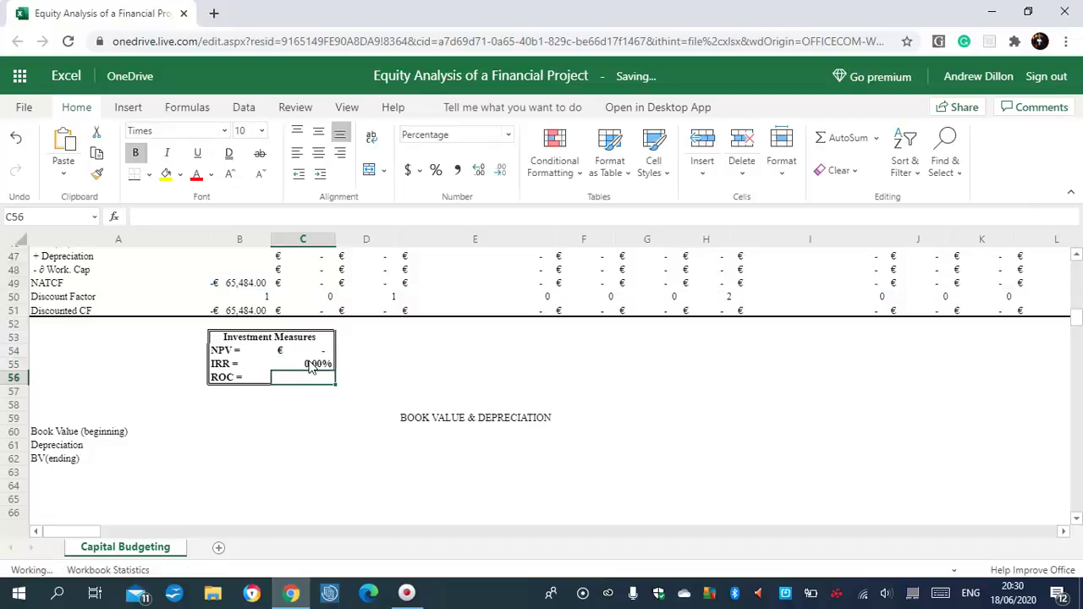
# - Enter the ROC formula =SUM(C46:L46)/SUM(B62:K62) in cell C56 of the Investment Measures box
pyautogui.click(302, 377)
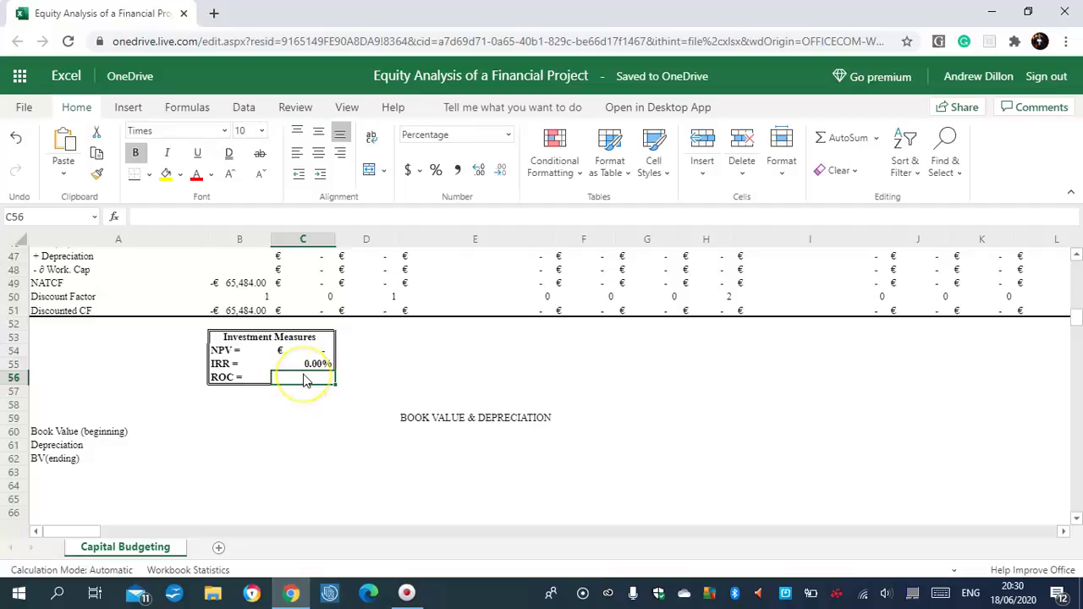
pyautogui.write('=SUM')
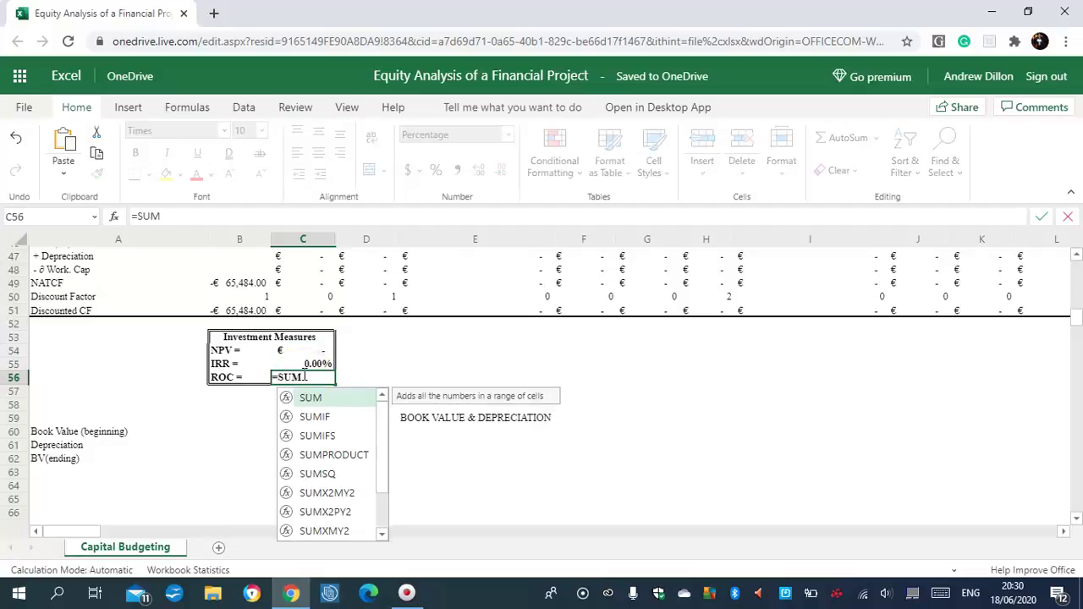
pyautogui.write('(C')
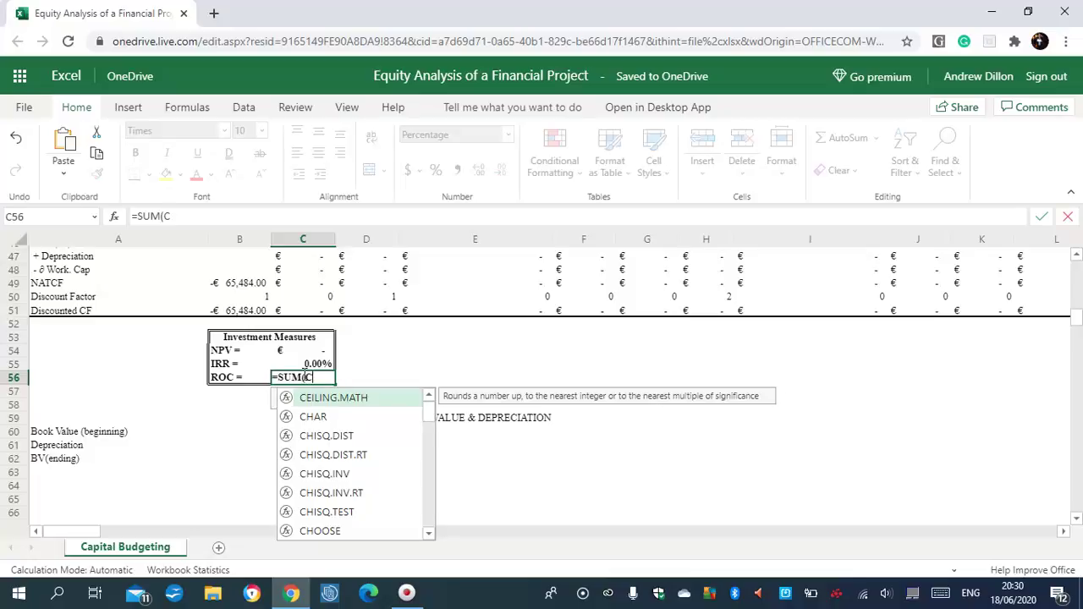
pyautogui.write('46:L46')
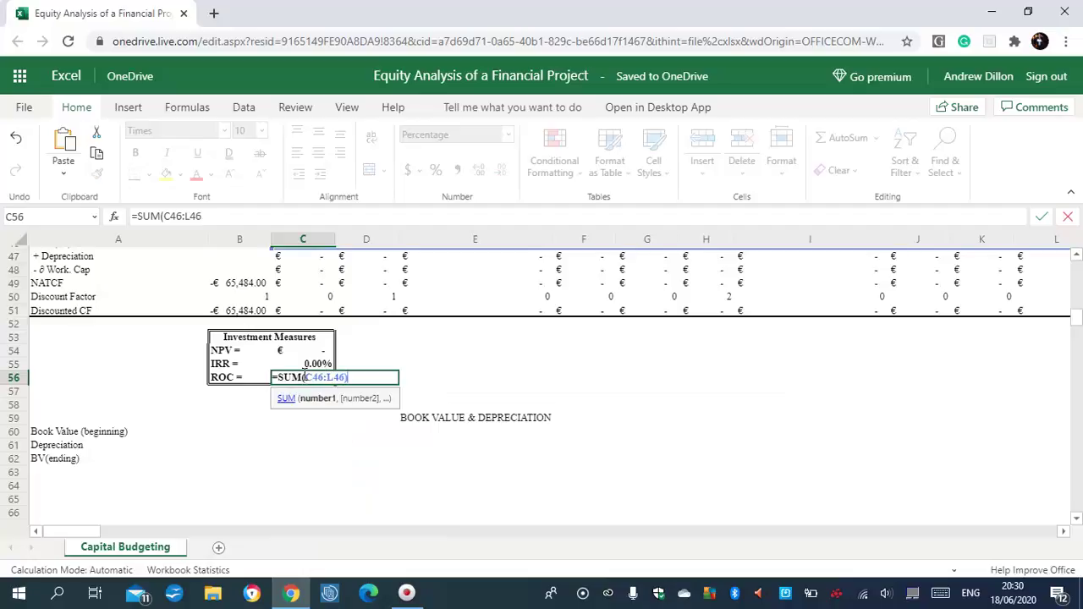
pyautogui.write(')/SUM')
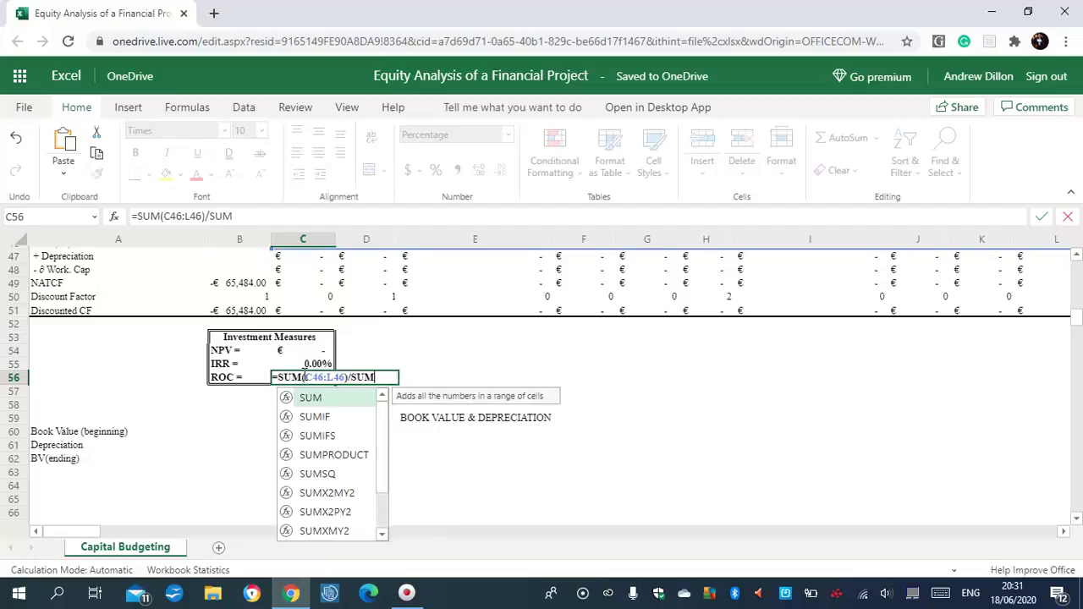
pyautogui.write('(B')
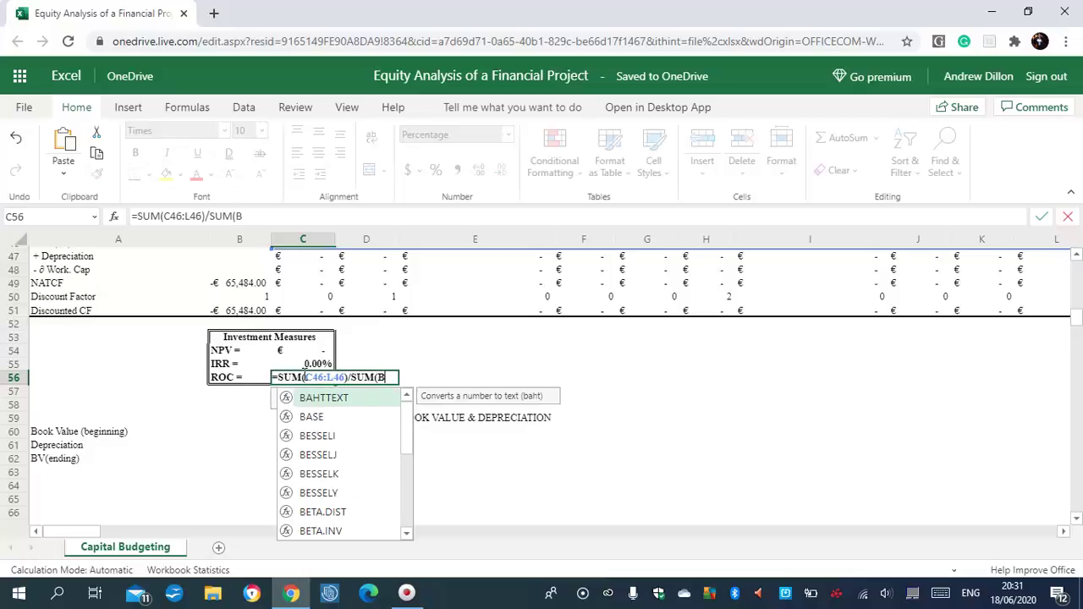
pyautogui.write('62:')
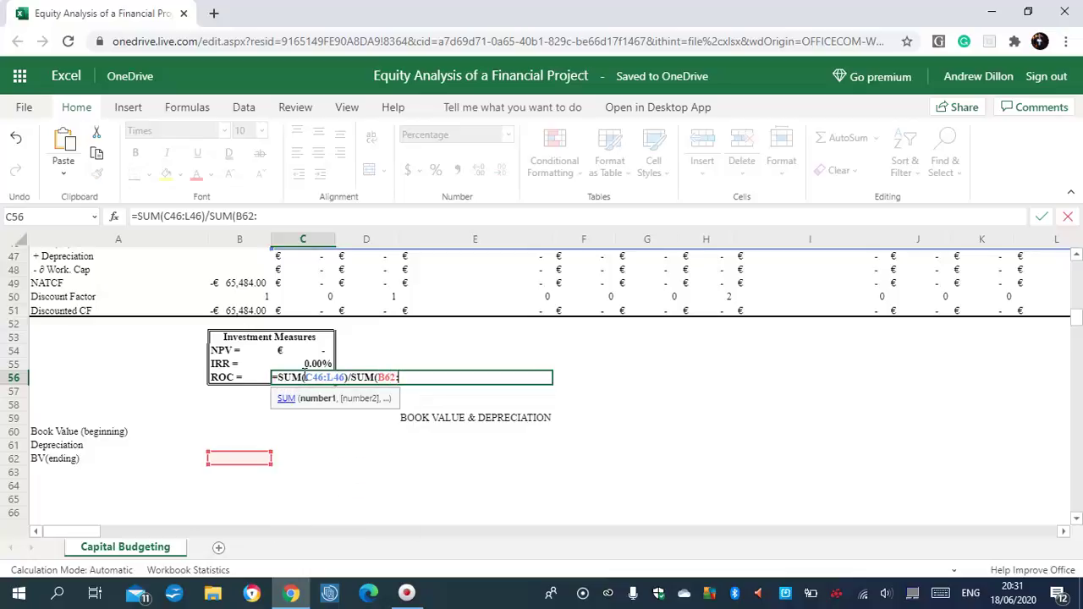
pyautogui.write('K62)')
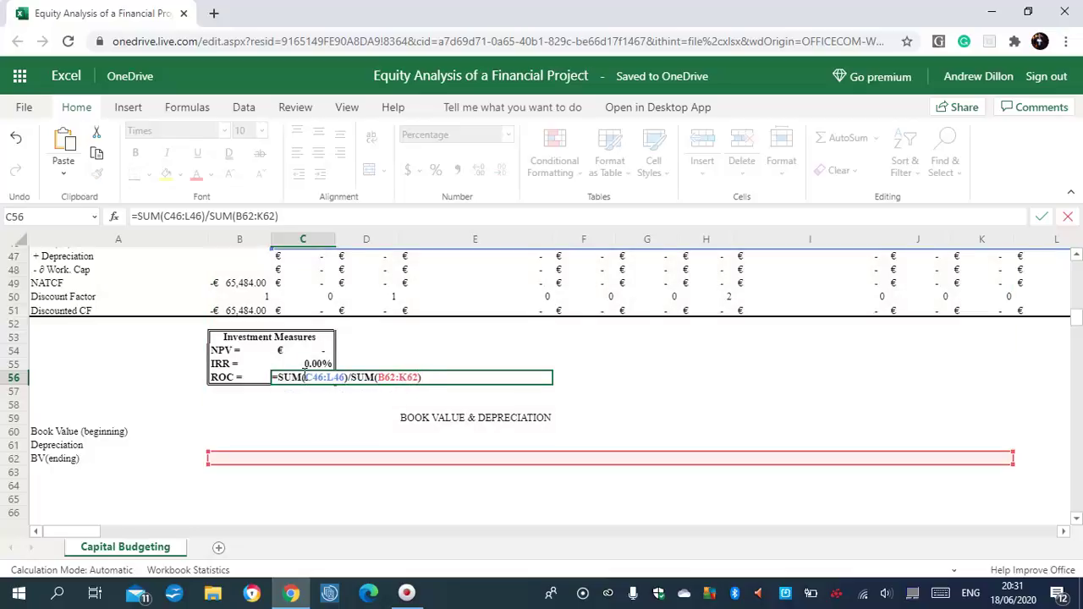
pyautogui.press('Return')
pyautogui.click(301, 385)
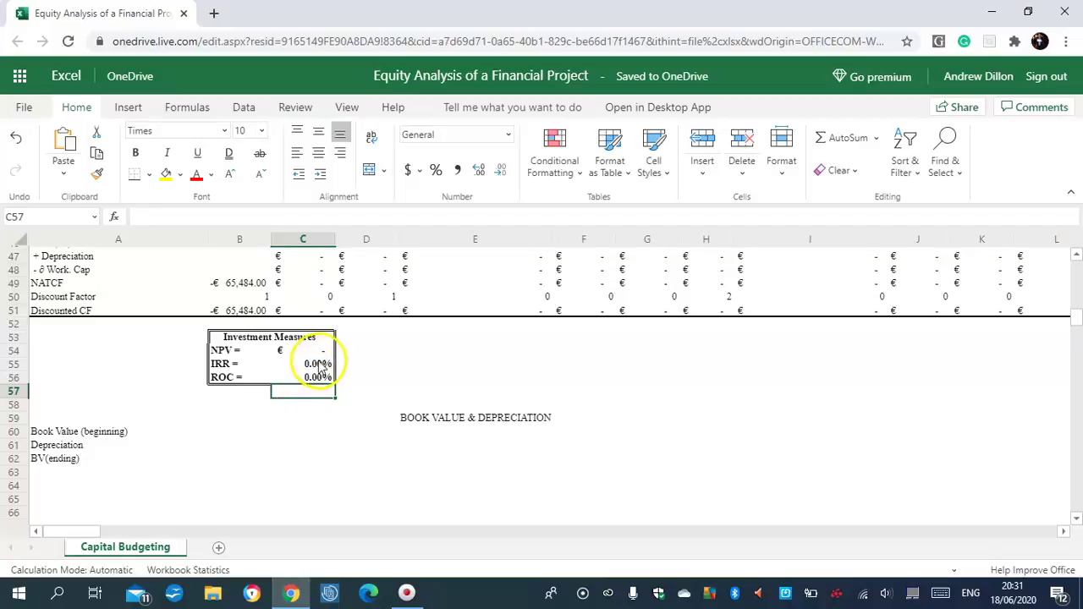
# - Link the first Book Value (beginning) cell, B60, to the initial amount with =C4
pyautogui.click(172, 433)
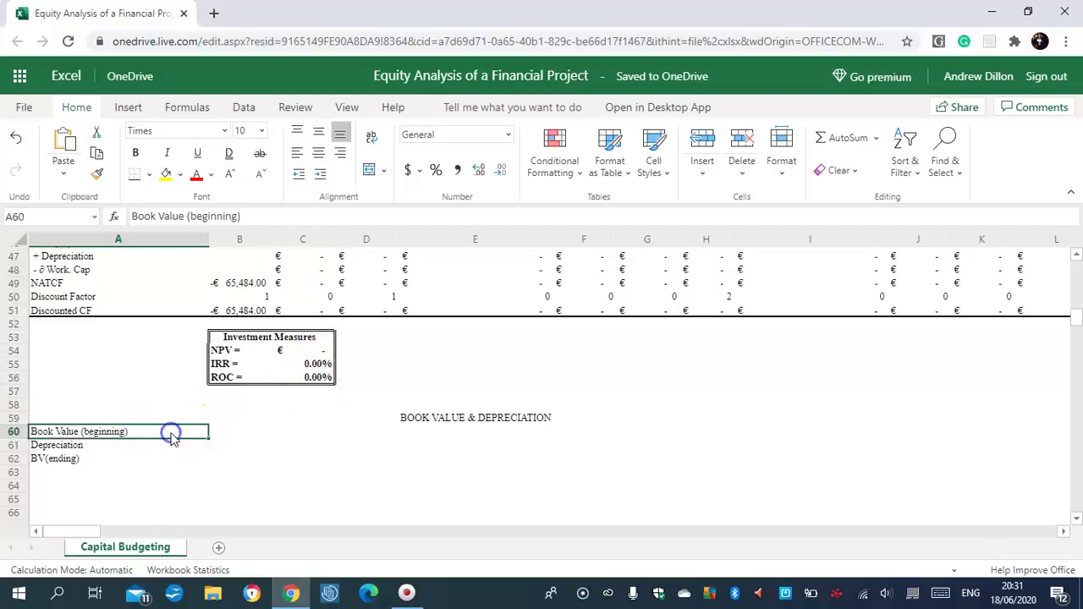
pyautogui.click(237, 440)
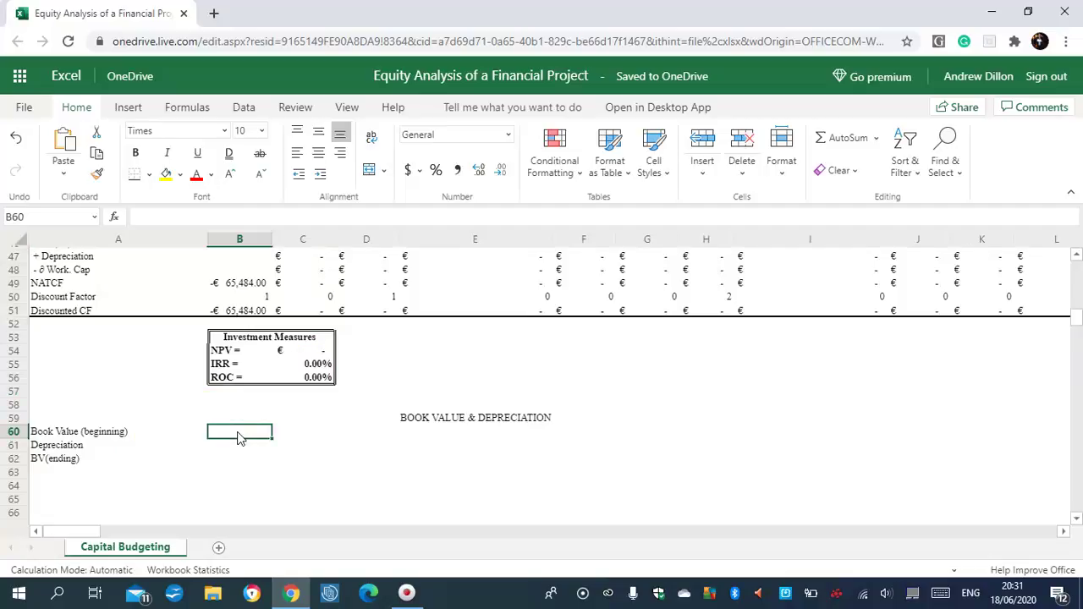
pyautogui.write('=C4')
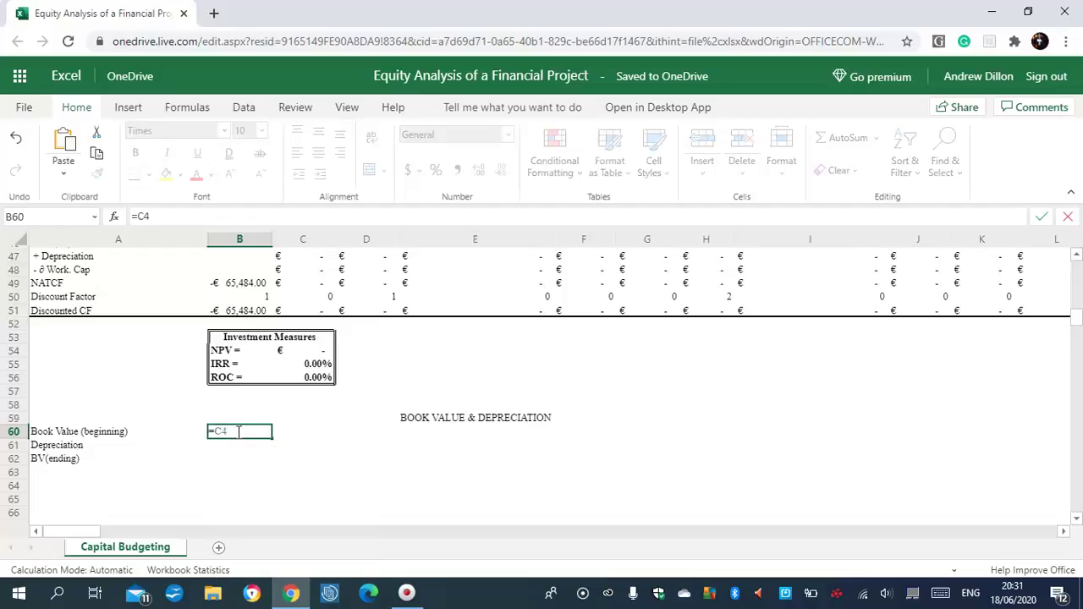
pyautogui.press('Return')
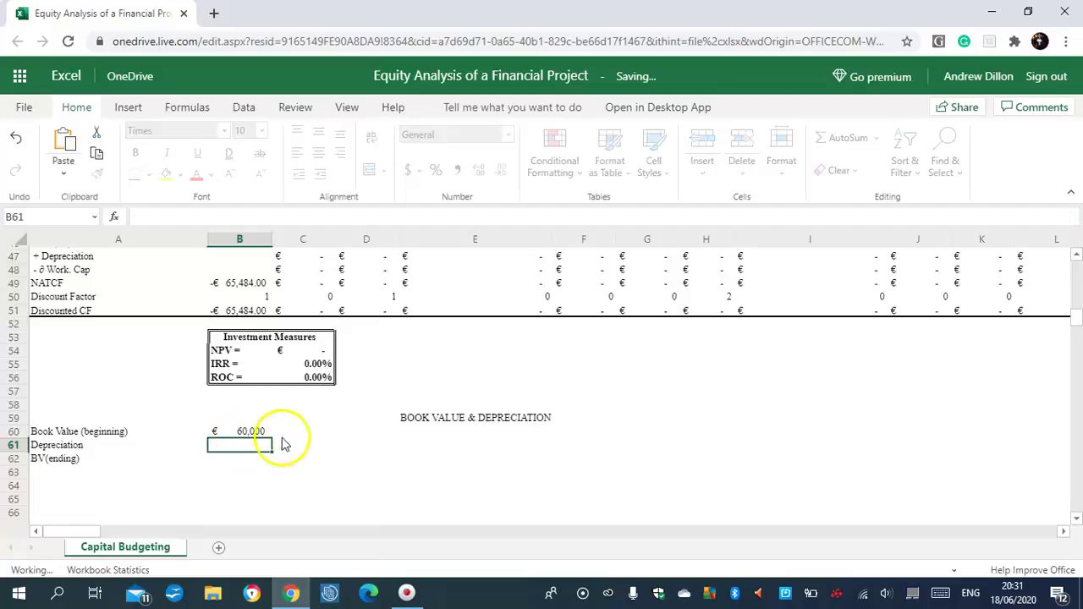
# - Enter the formula =(C60-C61)*D38 in cell C60 of the Book Value (beginning) row
pyautogui.click(315, 432)
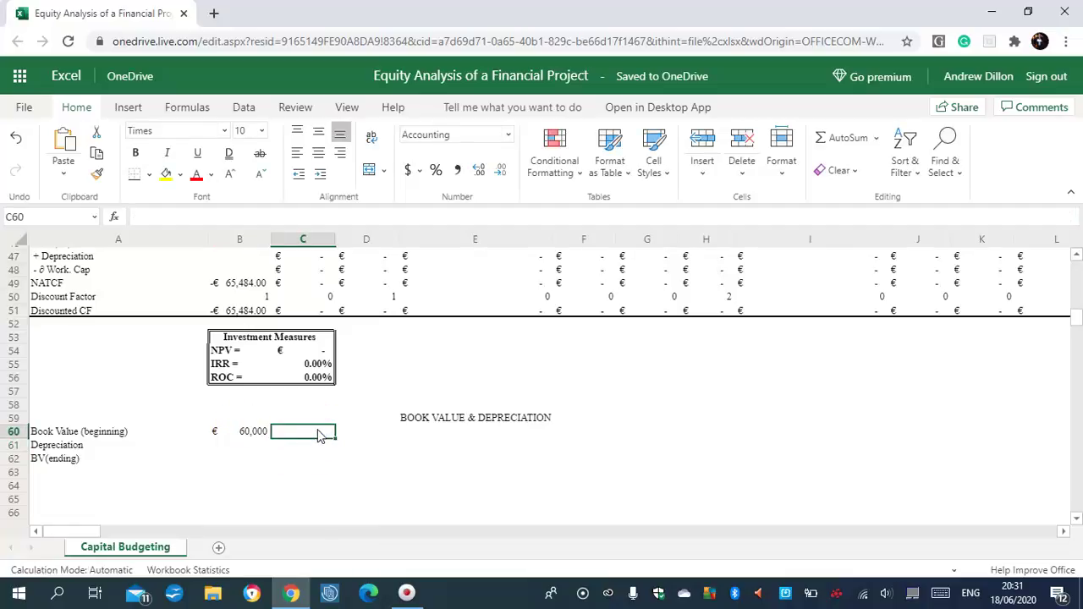
pyautogui.write('=')
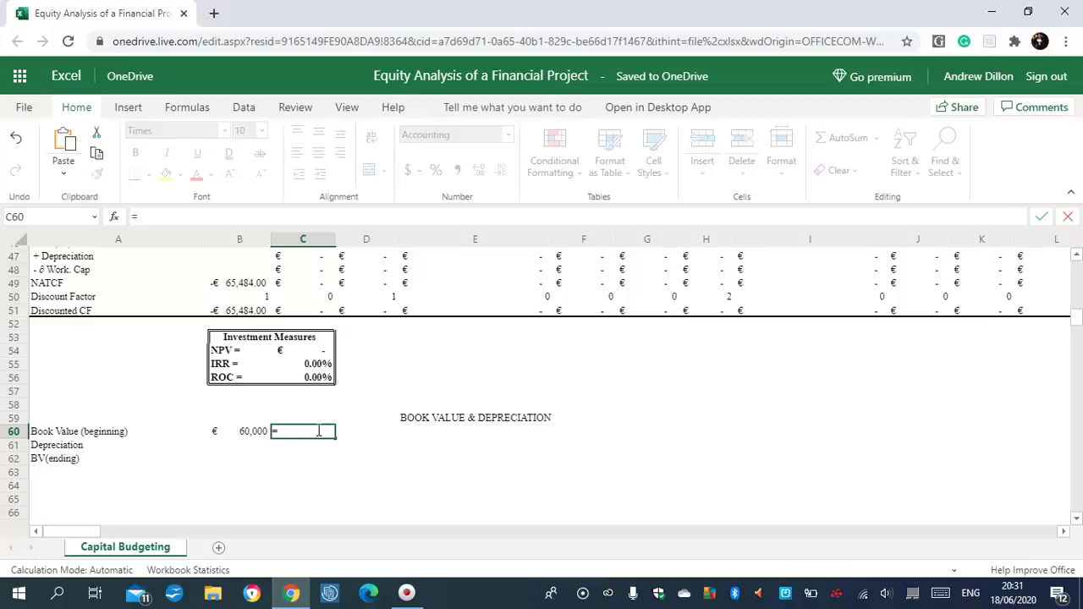
pyautogui.write('(C60-C61')
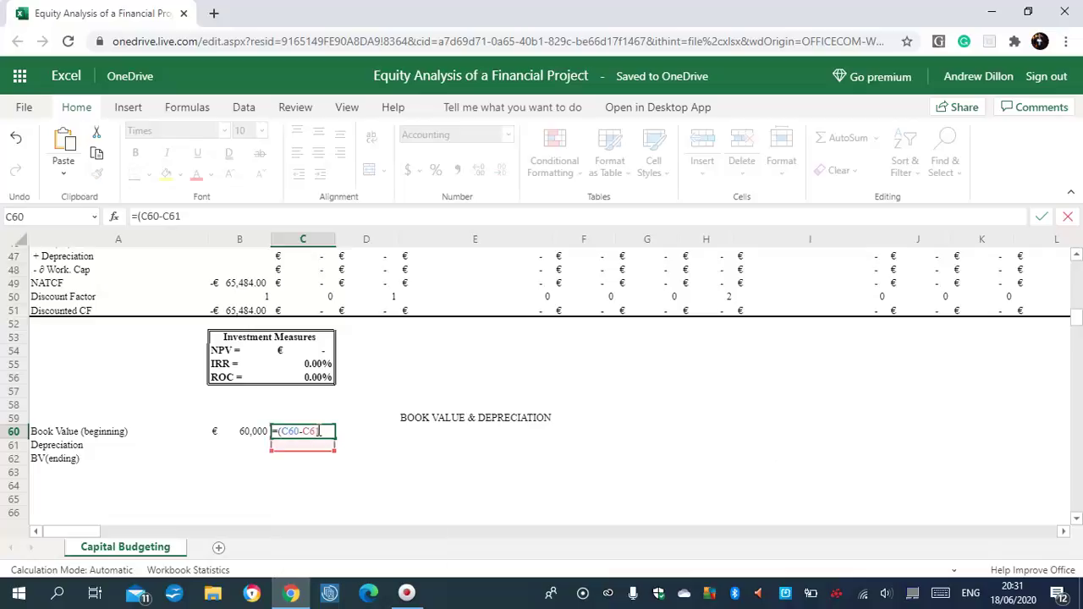
pyautogui.write(')*D38')
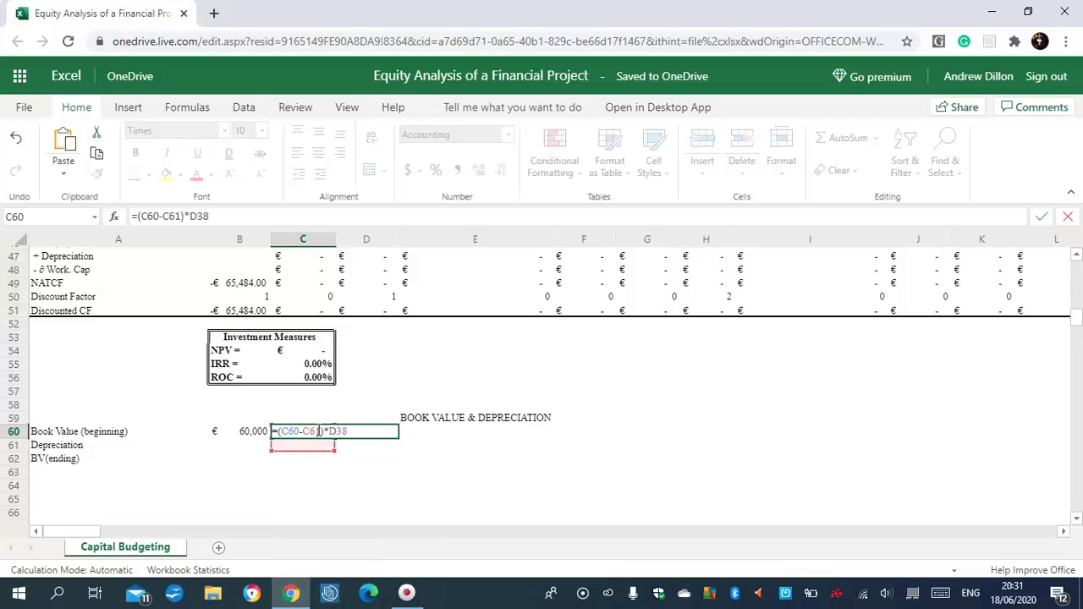
pyautogui.press('Return')
# - Fill the C60 formula across the Book Value (beginning) row through column L
pyautogui.click(320, 433)
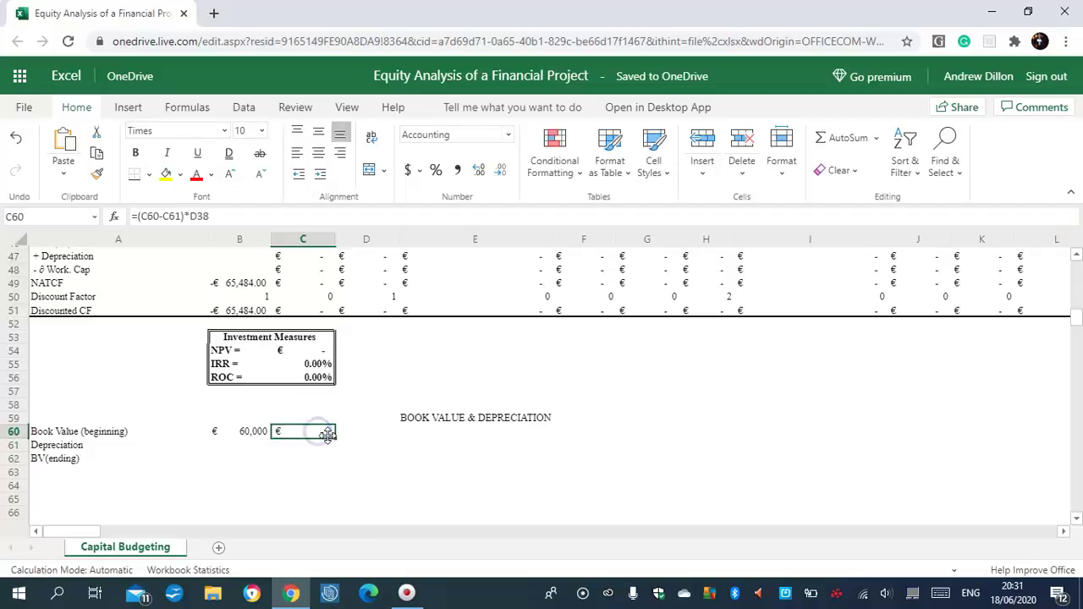
pyautogui.moveTo(333, 435); pyautogui.dragTo(1028, 431)
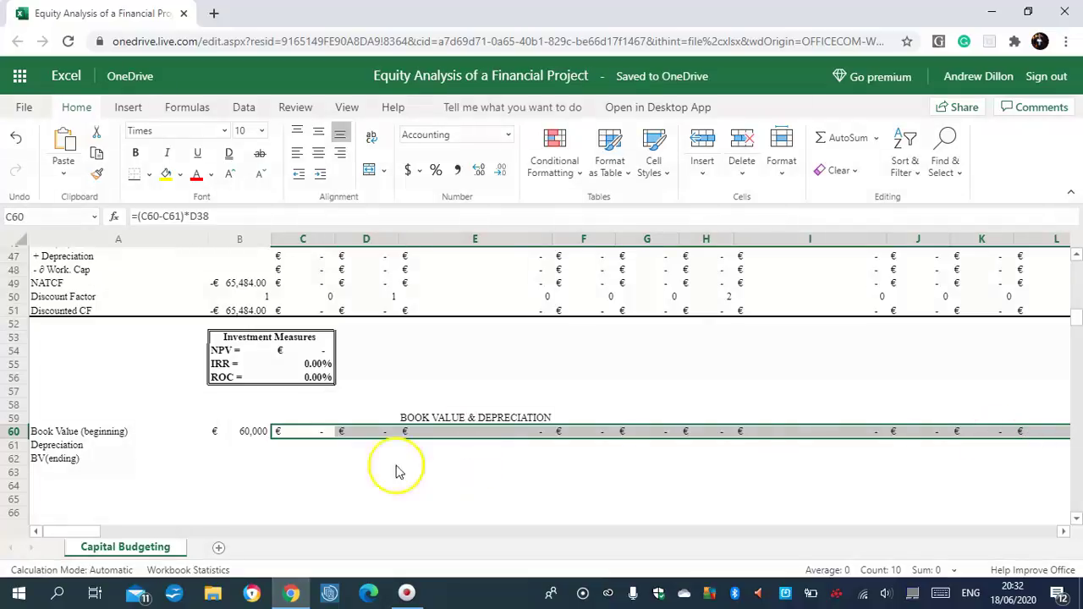
pyautogui.click(347, 433)
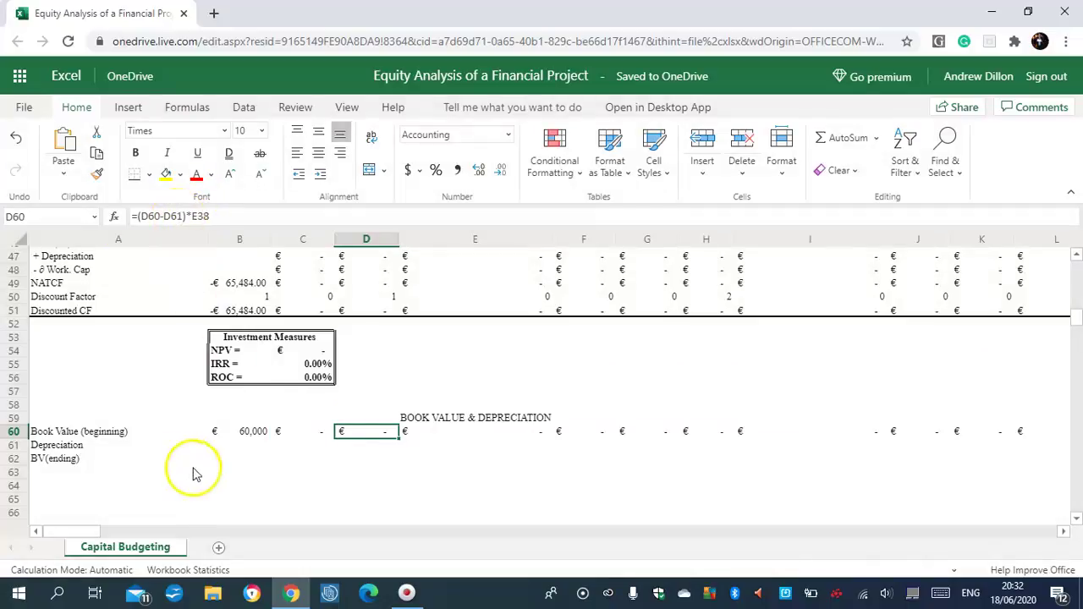
# - Write the formula =C4 in cell B62, the first cell of the BV(ending) row
pyautogui.click(247, 447)
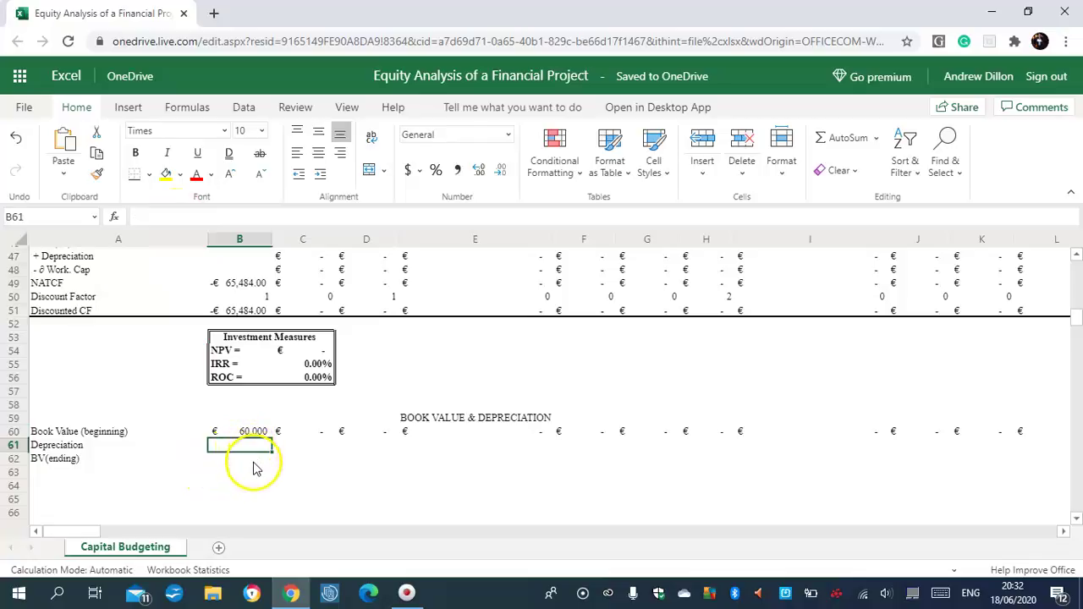
pyautogui.click(249, 461)
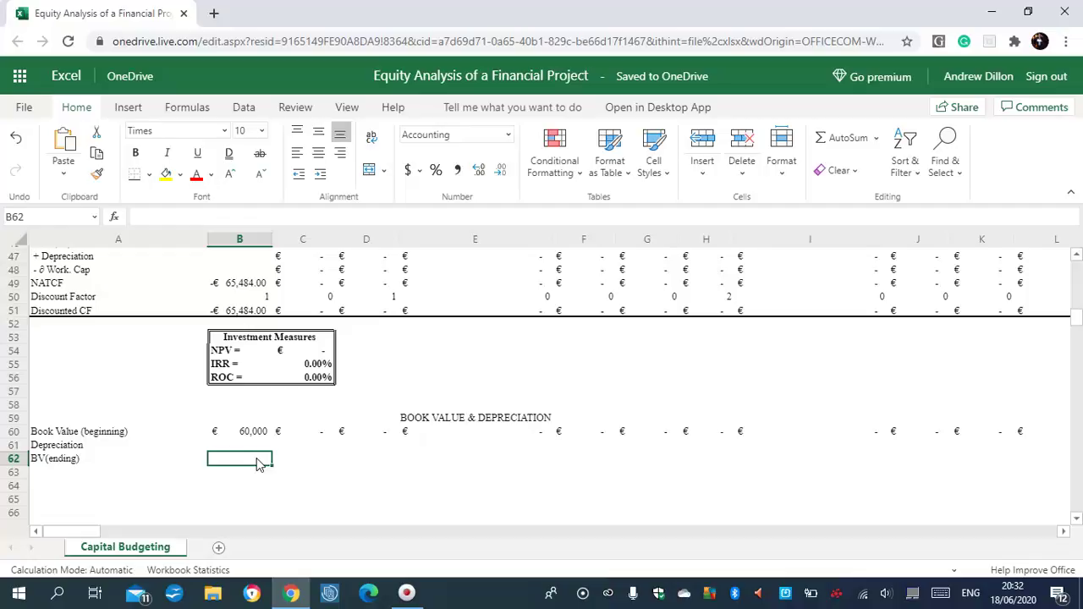
pyautogui.write('=C4')
pyautogui.click(259, 463)
pyautogui.write(',')
pyautogui.write('=C')
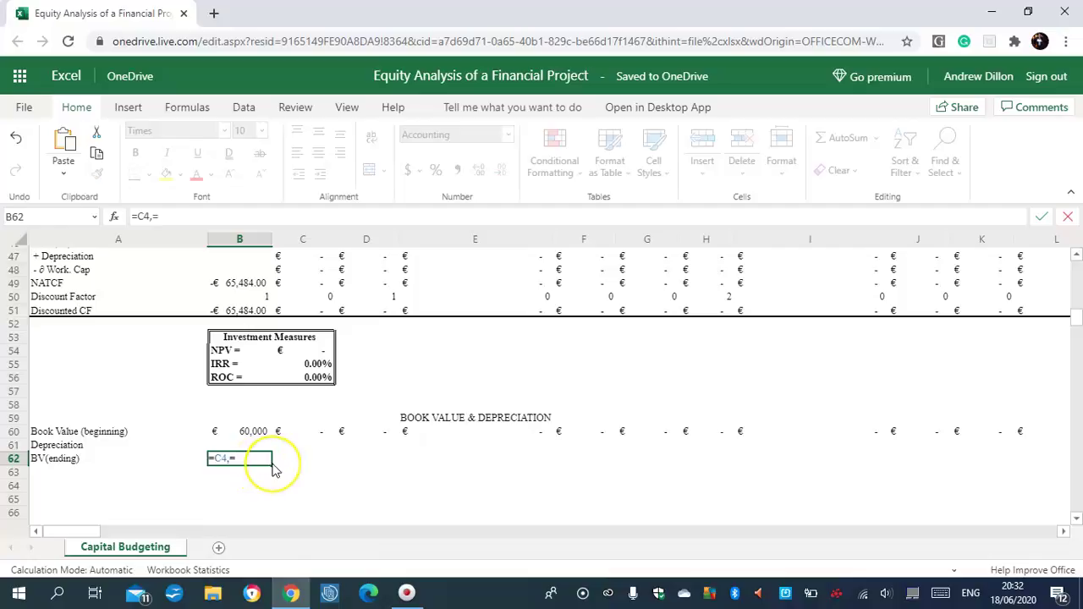
pyautogui.write('60')
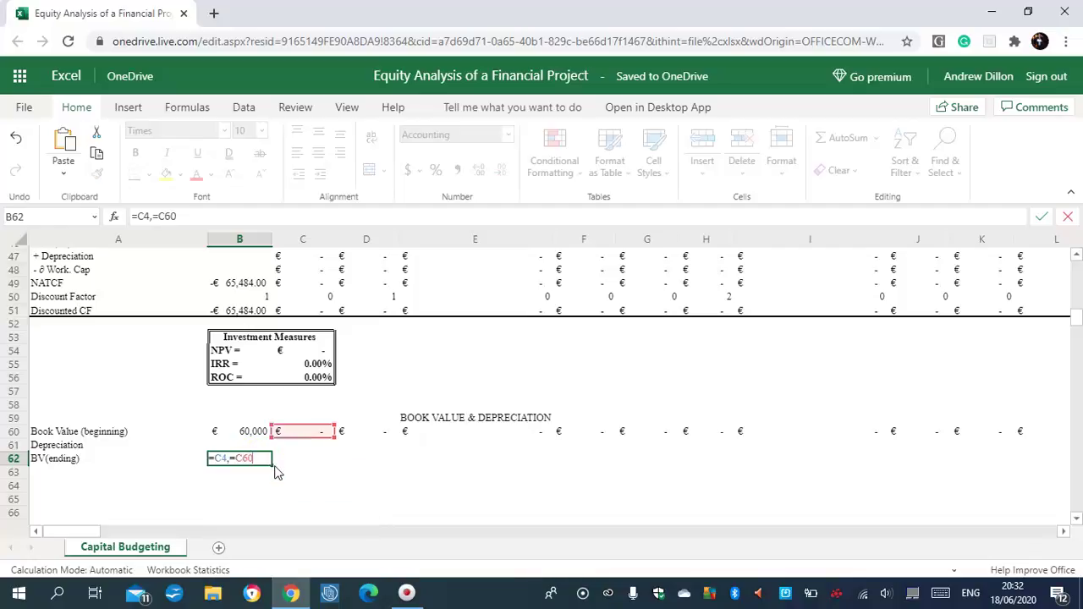
pyautogui.write('-C61')
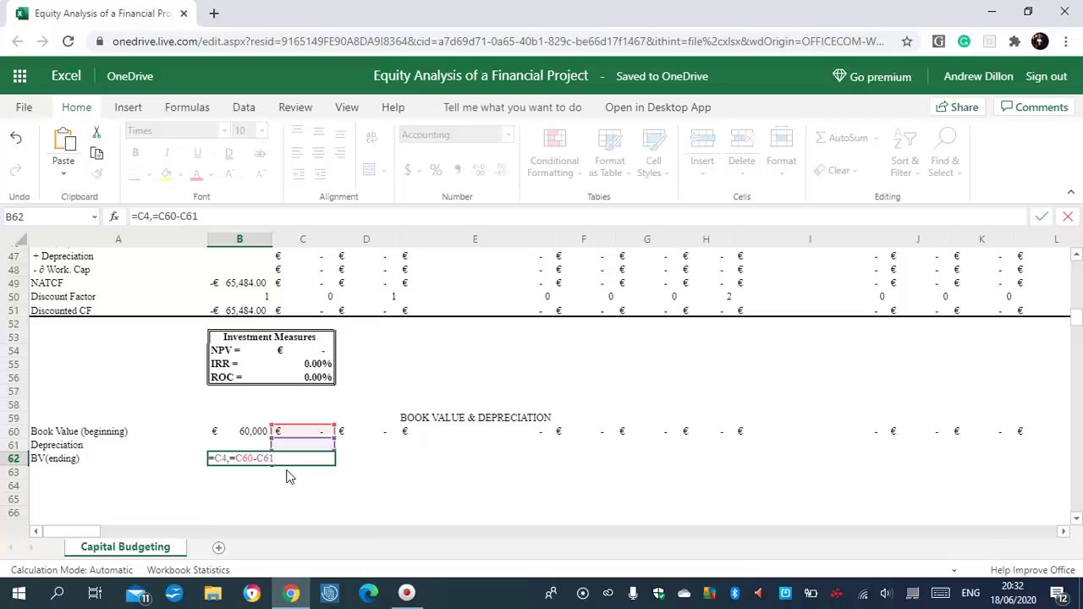
pyautogui.press('BackSpace')
pyautogui.press('BackSpace')
pyautogui.press('BackSpace')
pyautogui.press('BackSpace')
pyautogui.press('BackSpace')
pyautogui.press('BackSpace')
pyautogui.press('BackSpace')
pyautogui.press('BackSpace')
pyautogui.press('BackSpace')
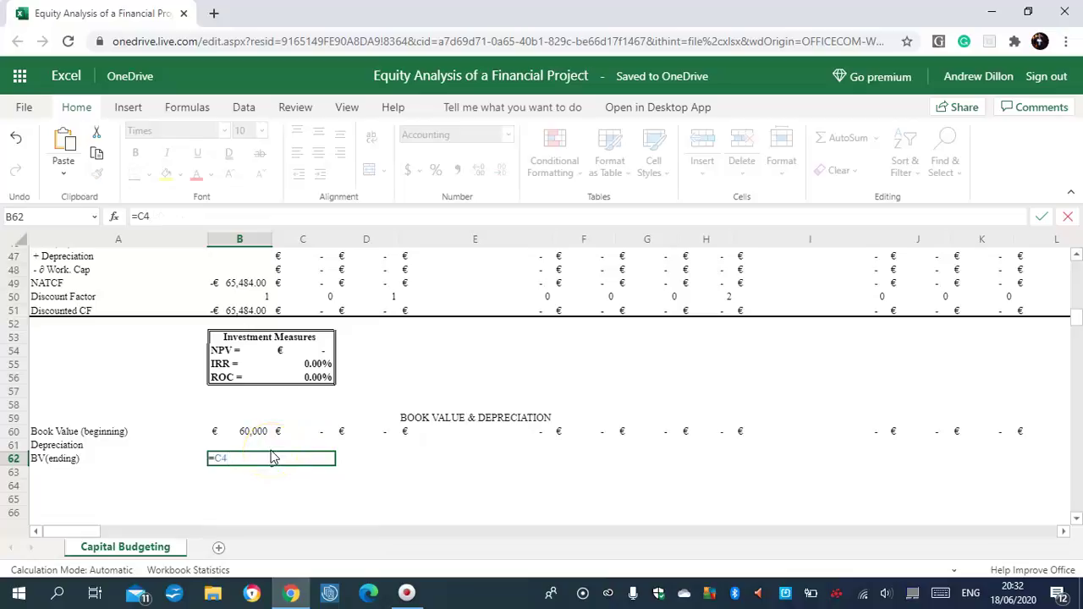
# - Commit B62, enter =C60-C61 in cell C62, and fill that formula across the BV(ending) row through column L
pyautogui.press('Return')
pyautogui.click(316, 463)
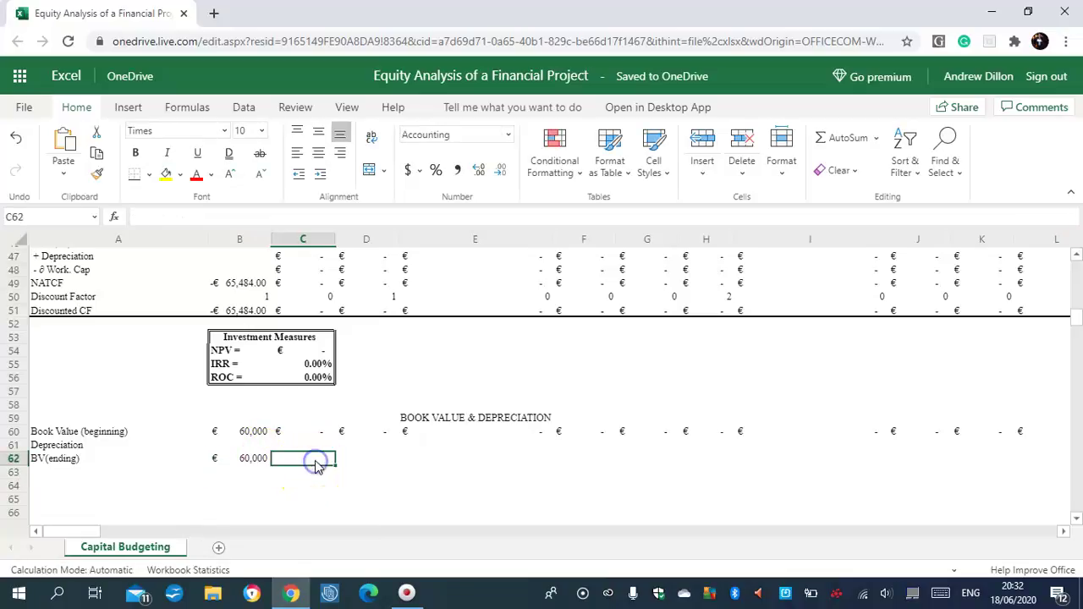
pyautogui.write('=C61')
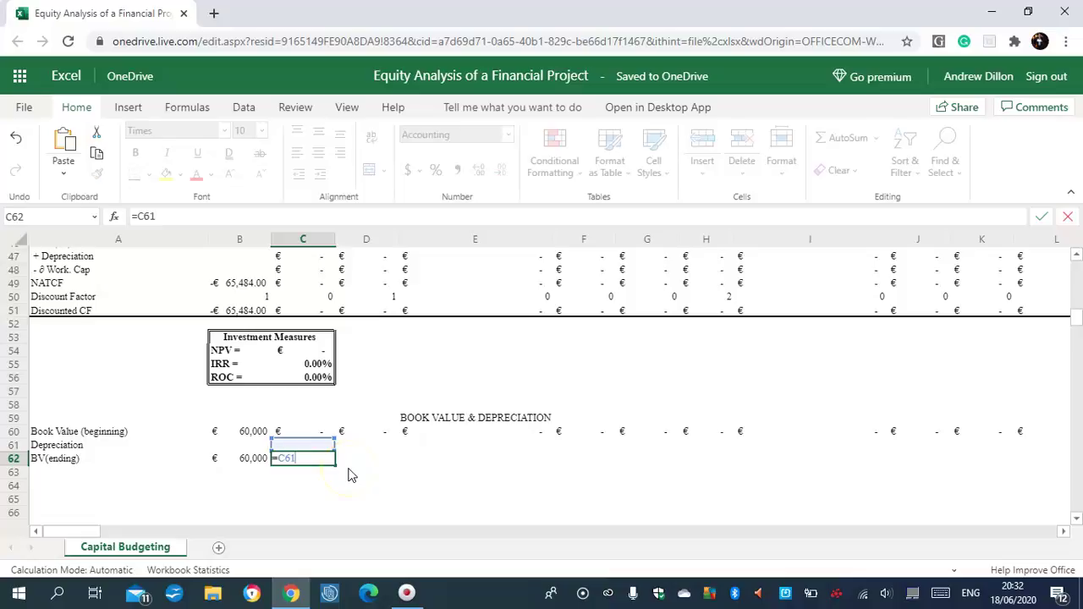
pyautogui.press('BackSpace')
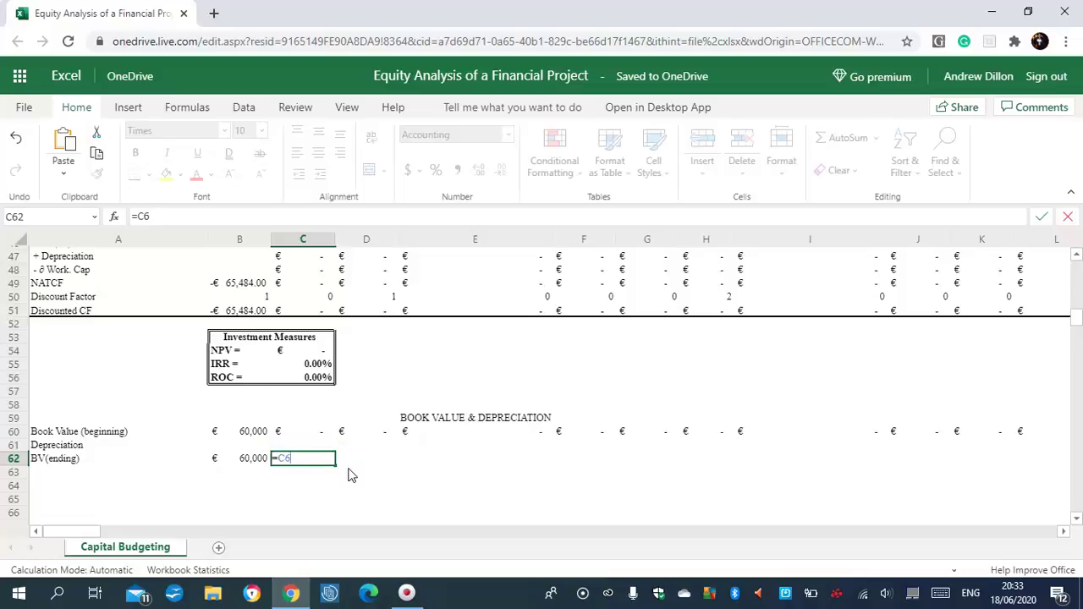
pyautogui.write('0-C61')
pyautogui.click(333, 468)
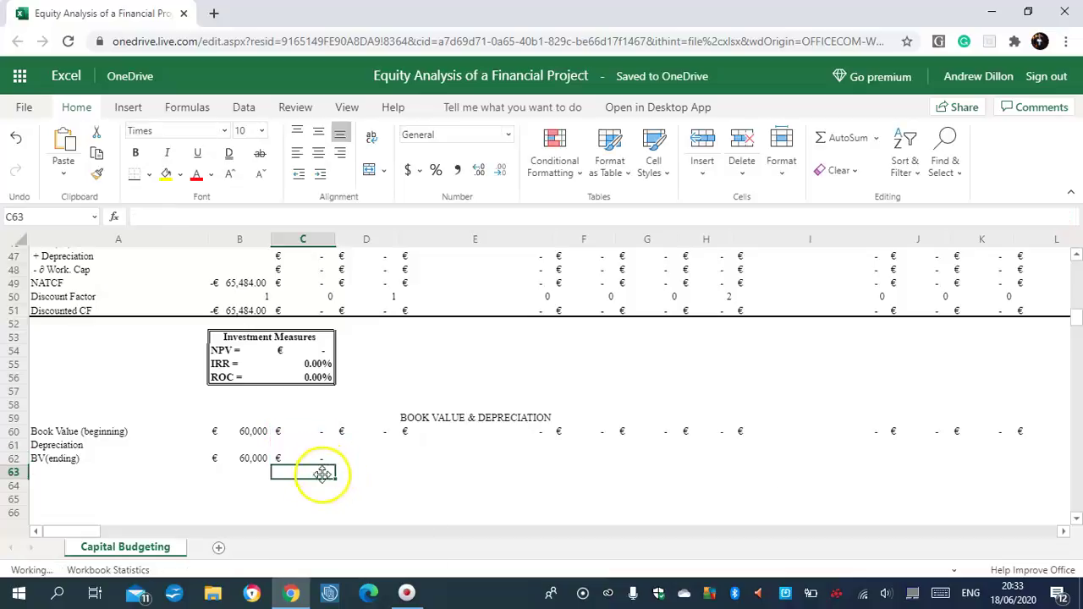
pyautogui.click(316, 461)
pyautogui.moveTo(333, 464); pyautogui.dragTo(1042, 460)
# - Begin the Depreciation formula in cell B61 with =if(c8=1,[(c4-c7)/c6)*c38
pyautogui.click(251, 446)
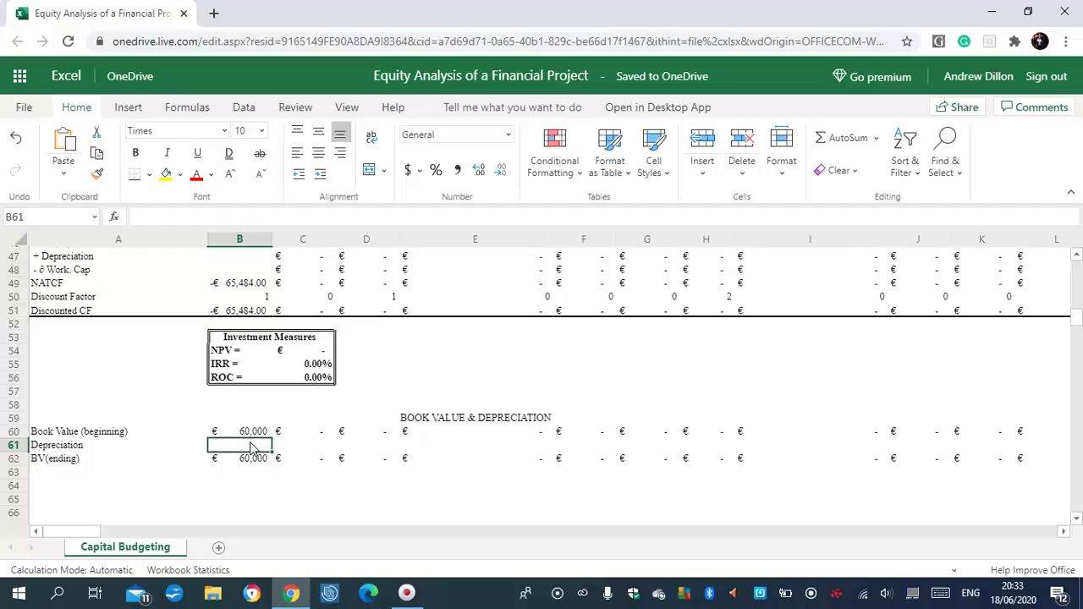
pyautogui.write('=if')
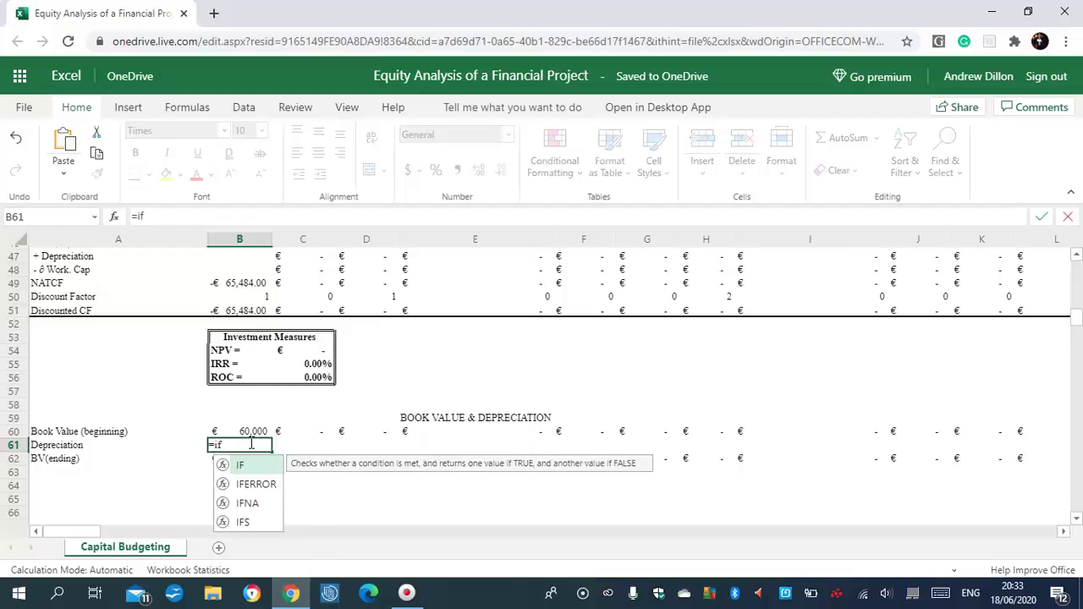
pyautogui.write('(')
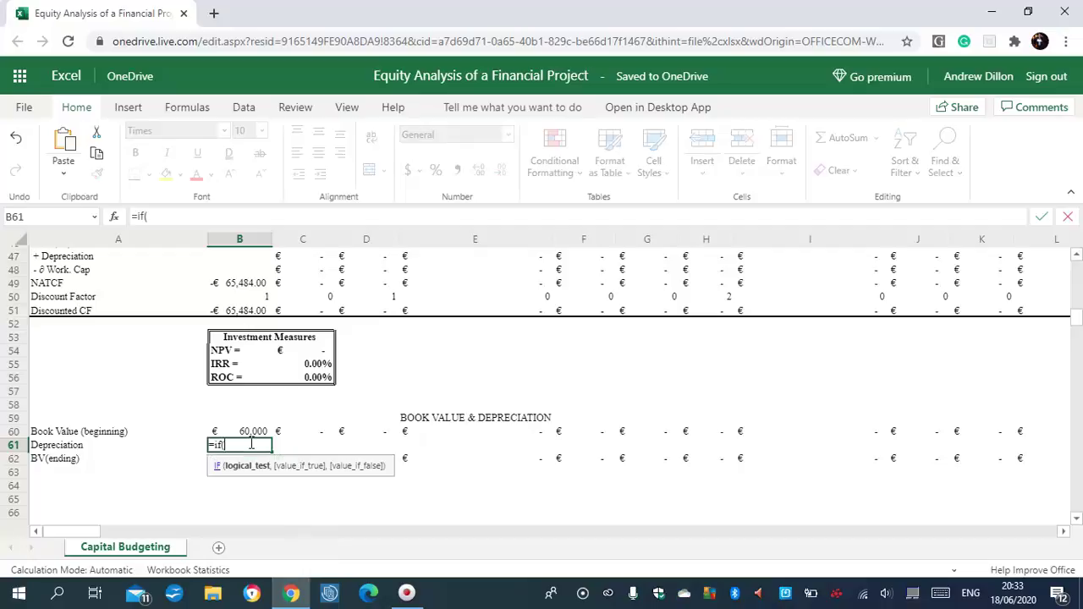
pyautogui.write('c8=1,')
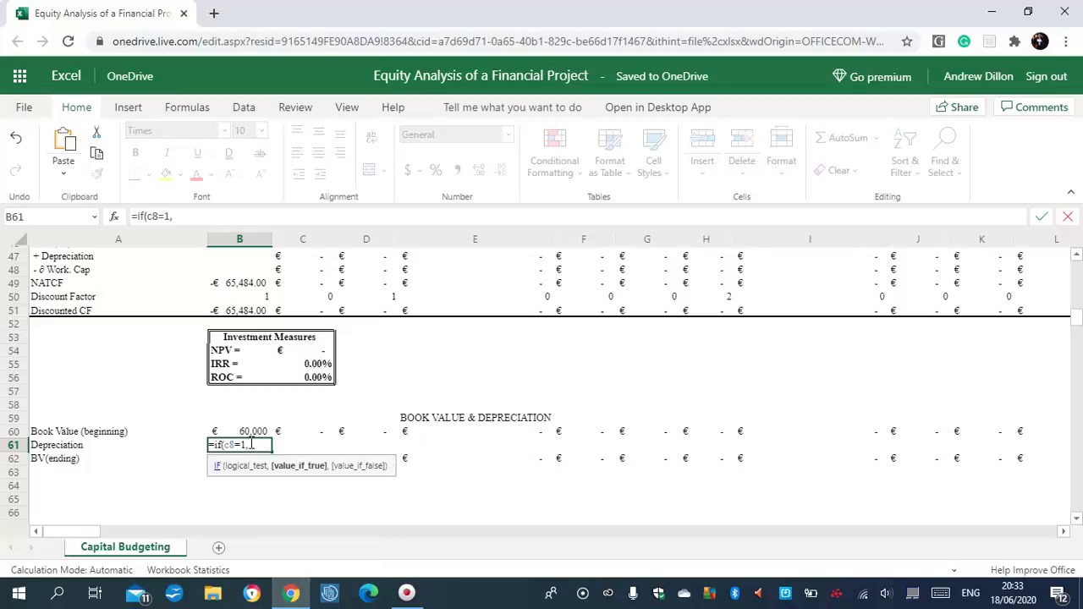
pyautogui.write('((')
pyautogui.press('BackSpace')
pyautogui.press('BackSpace')
pyautogui.write('[(c4')
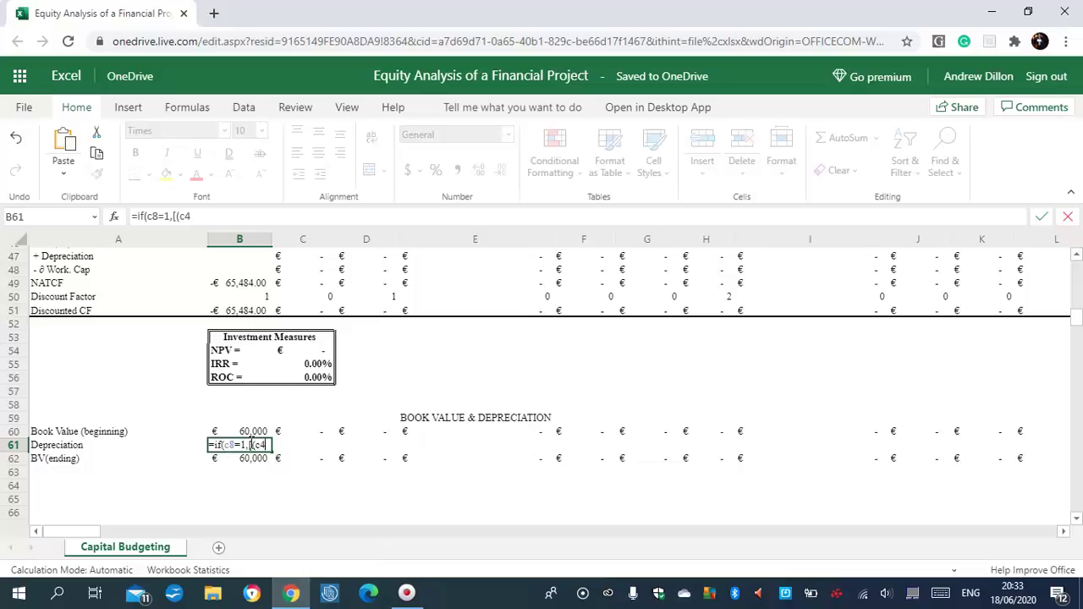
pyautogui.write('-c7)/c')
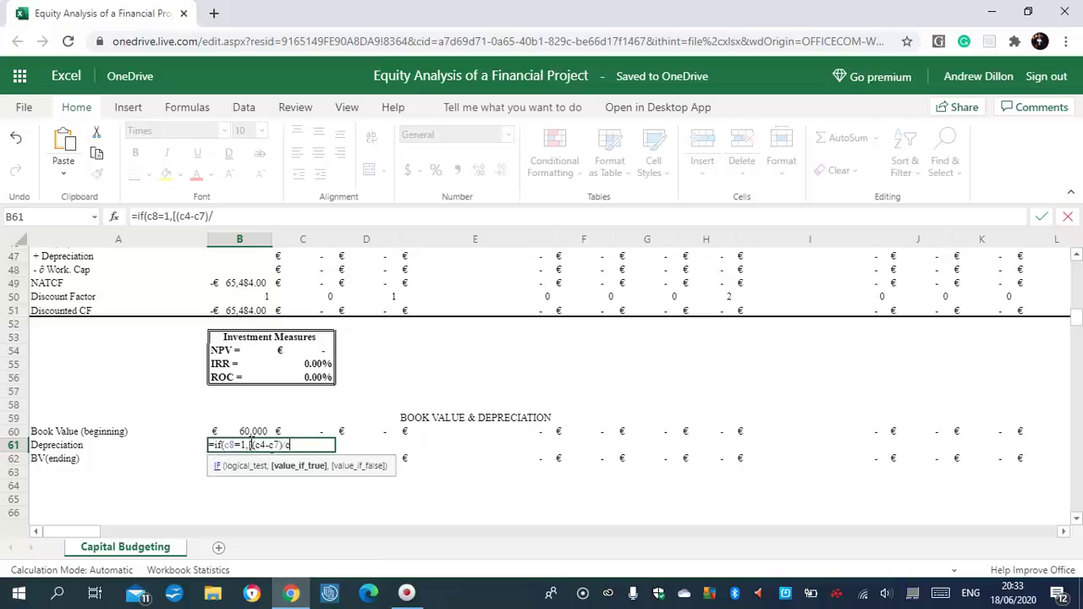
pyautogui.write('6)*c38')
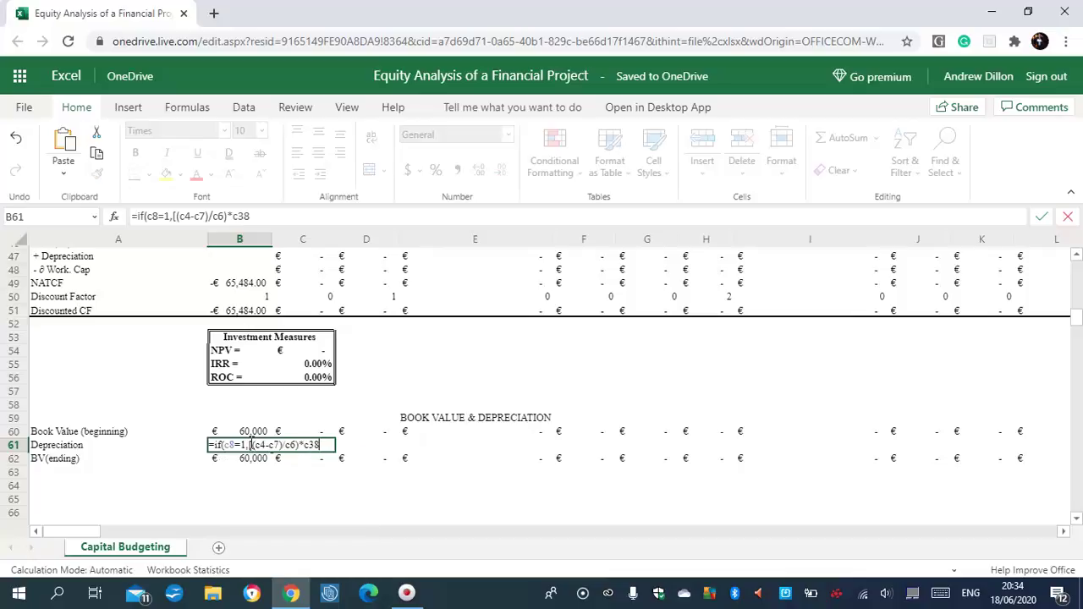
# - Extend the B61 Depreciation formula with the nested condition ,[if(c7<c4*(1-2/c6)^(c23),
pyautogui.write(',[')
pyautogui.write('i')
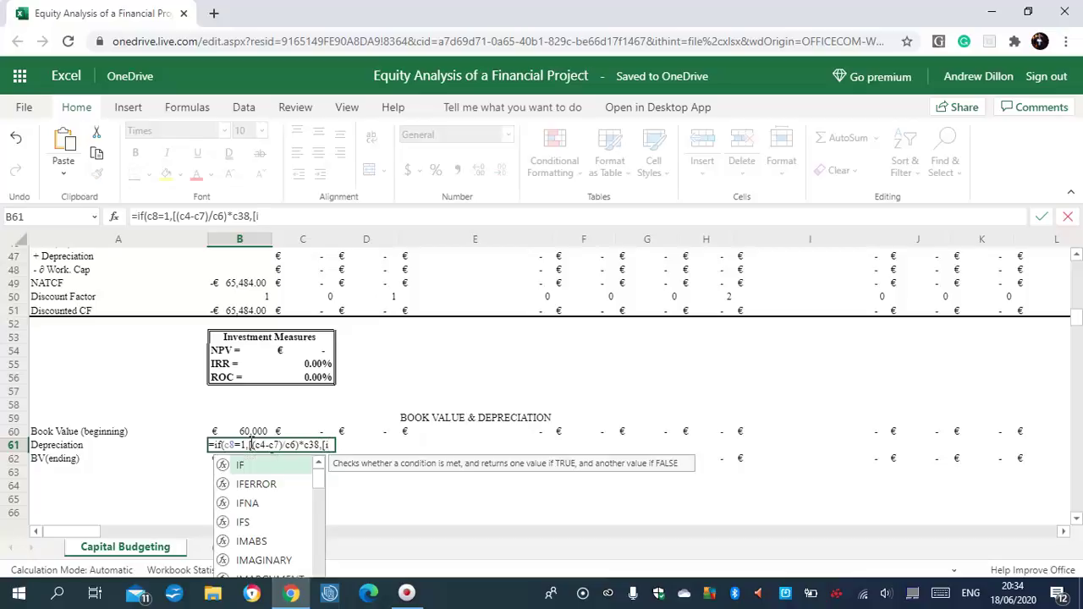
pyautogui.write('f')
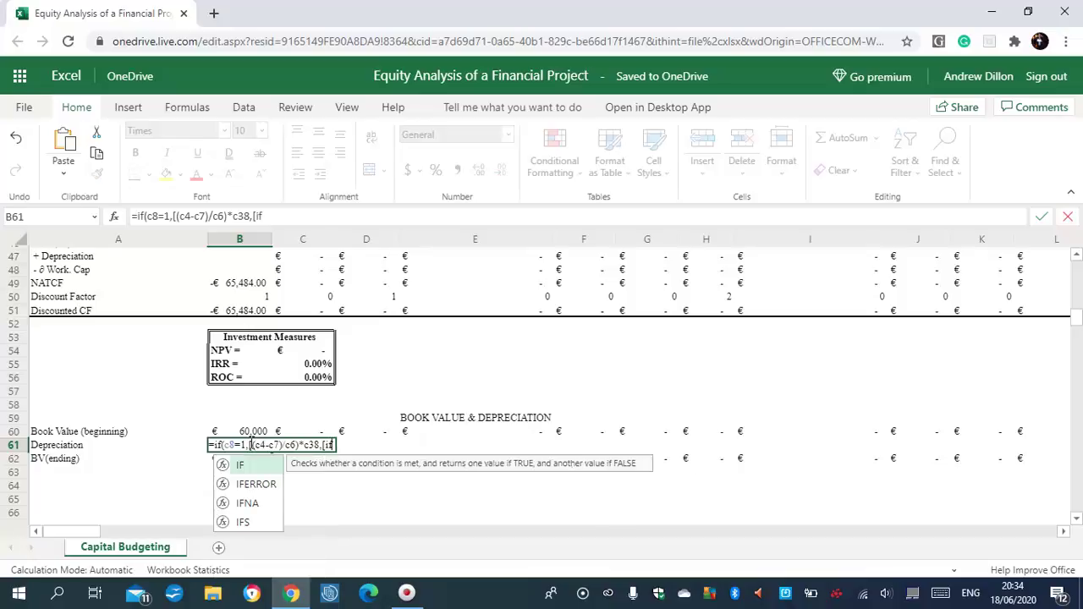
pyautogui.write('(')
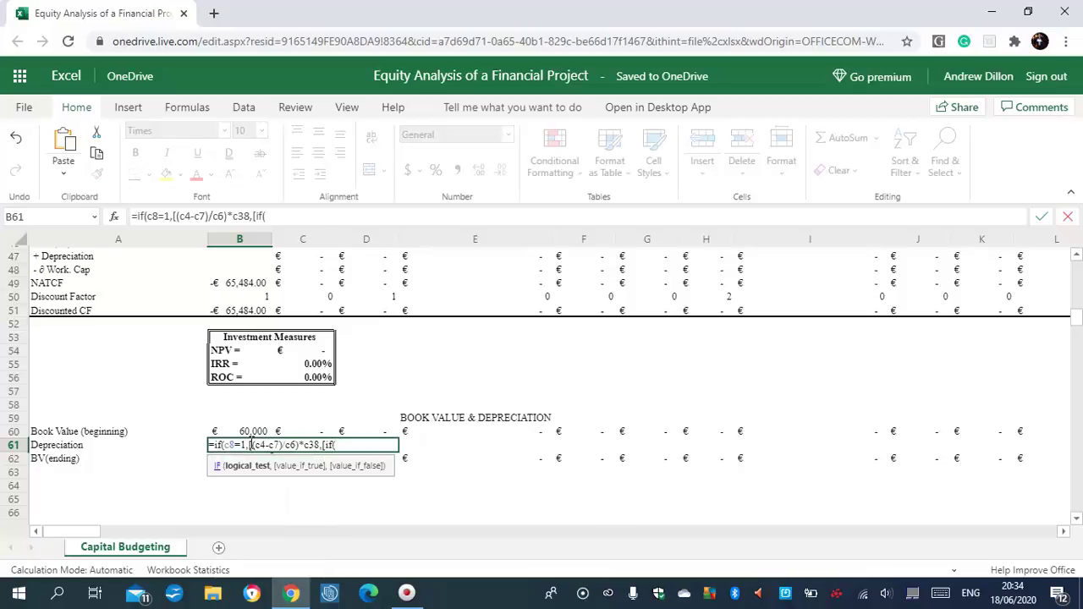
pyautogui.write('c7')
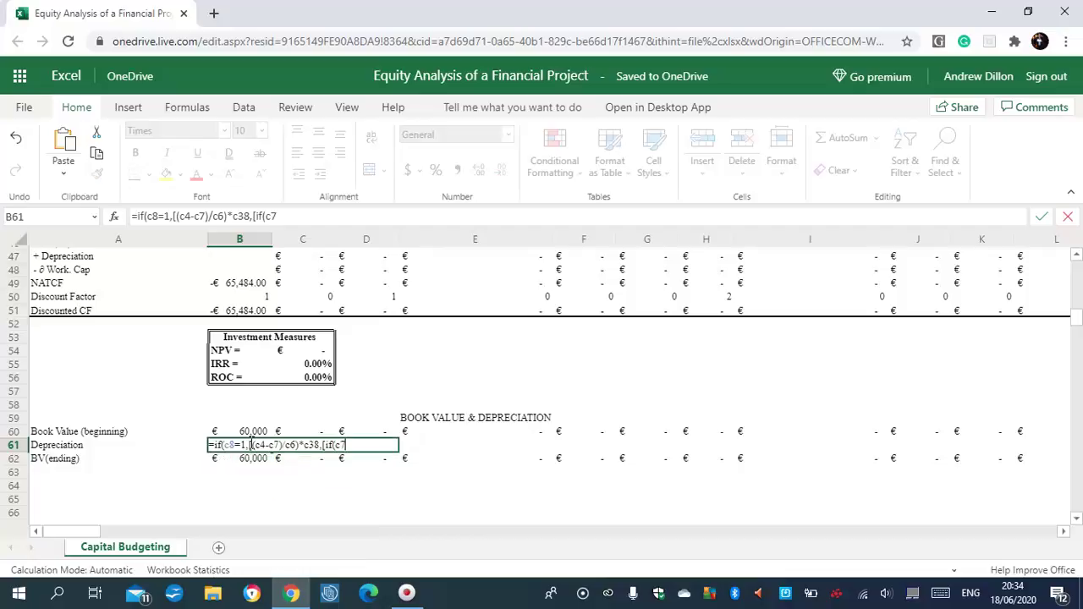
pyautogui.write('<c4*(1')
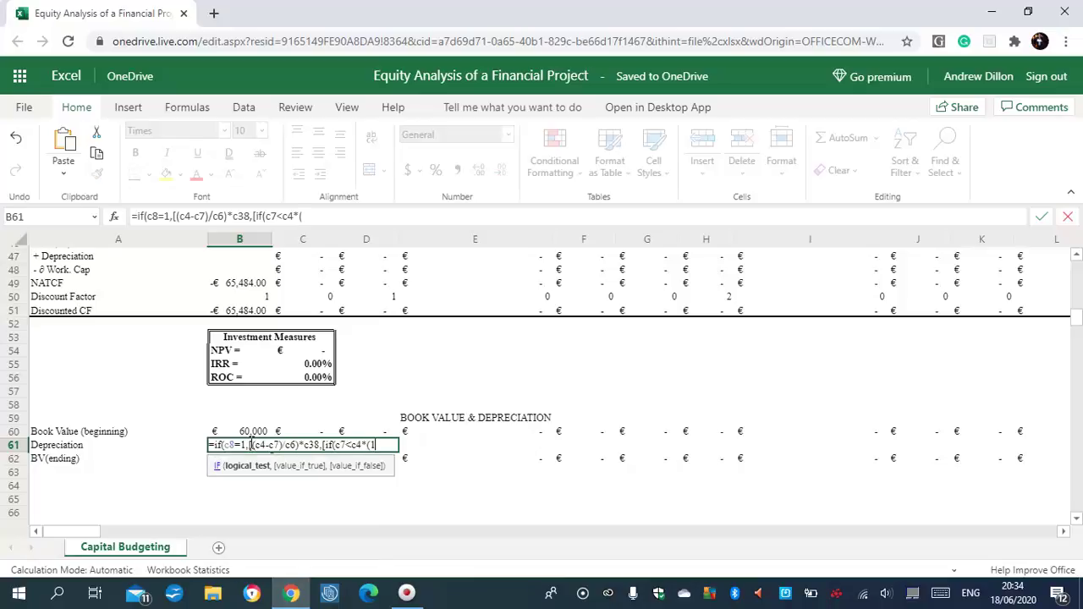
pyautogui.write('-2')
pyautogui.write('.')
pyautogui.write('c6')
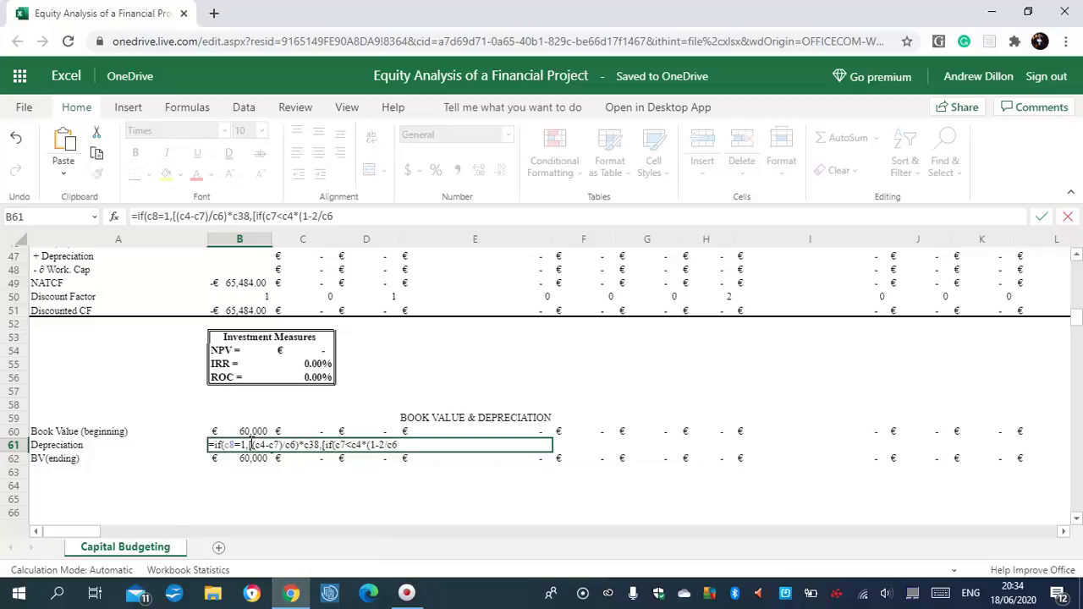
pyautogui.write(')')
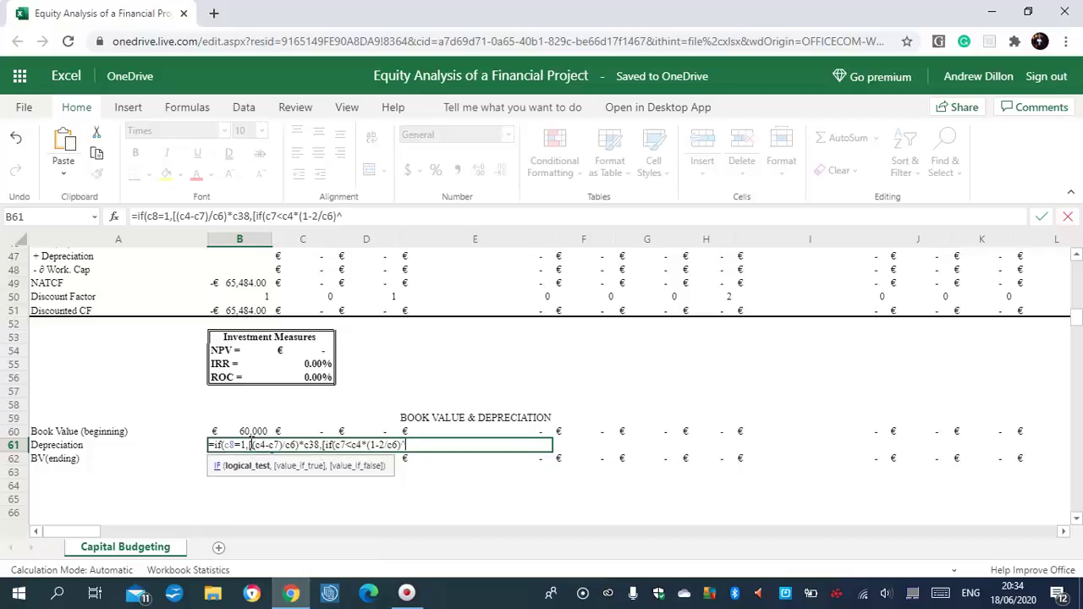
pyautogui.write('^(c23),')
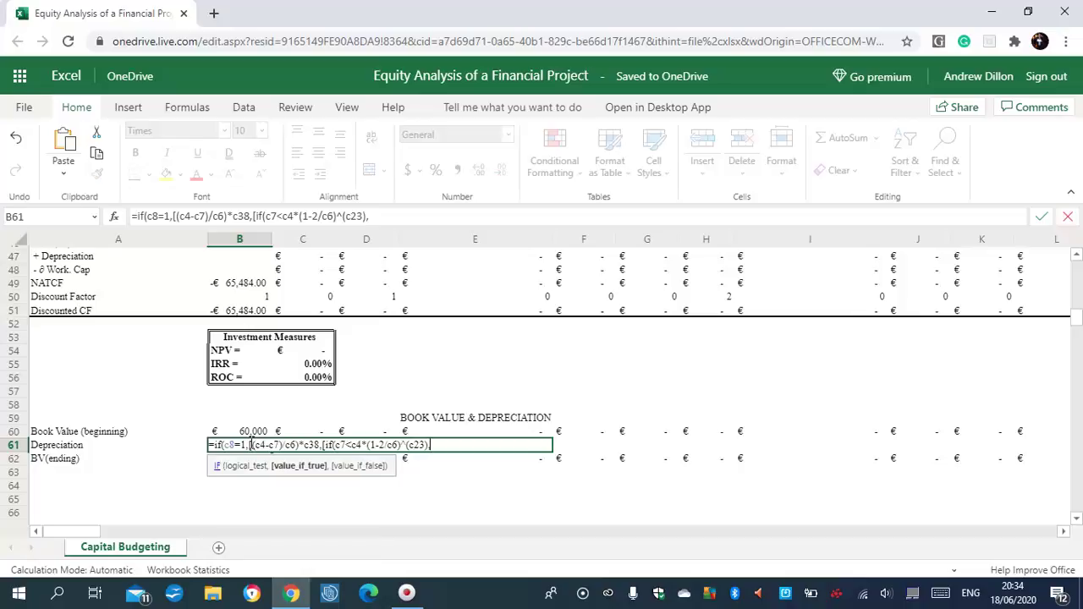
# - Extend the B61 Depreciation formula with the term c4*(1-2/c6)^(c23-1))-
pyautogui.write('c4')
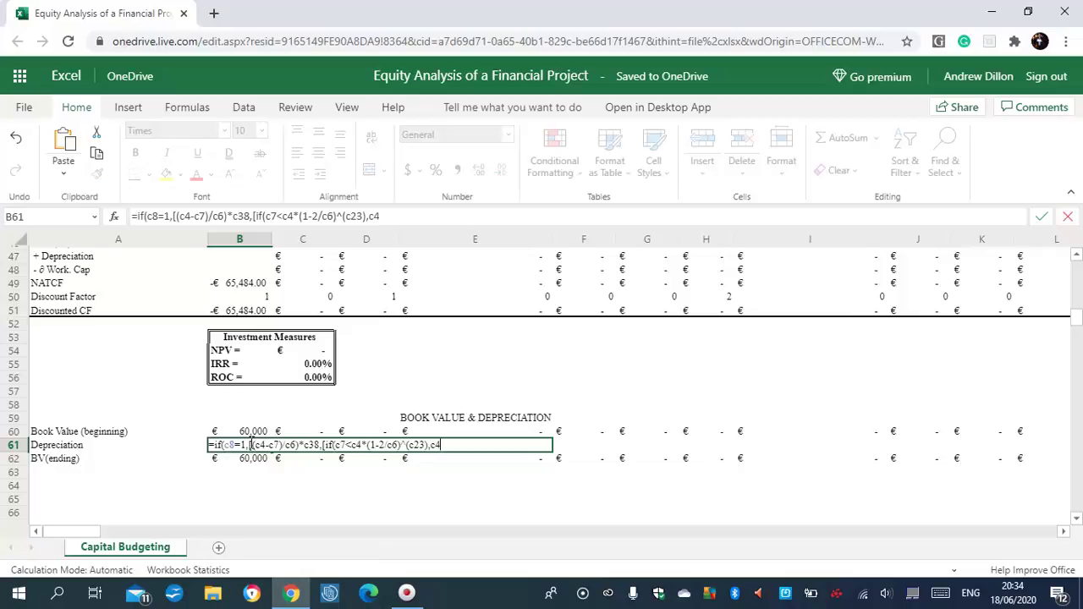
pyautogui.write('*(')
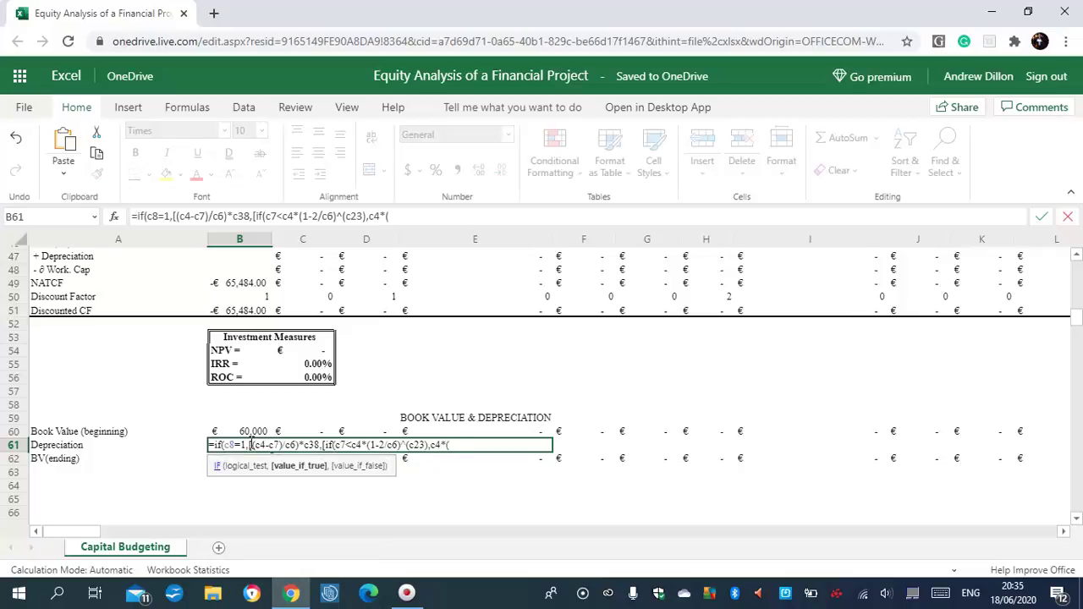
pyautogui.write('1-2/c6')
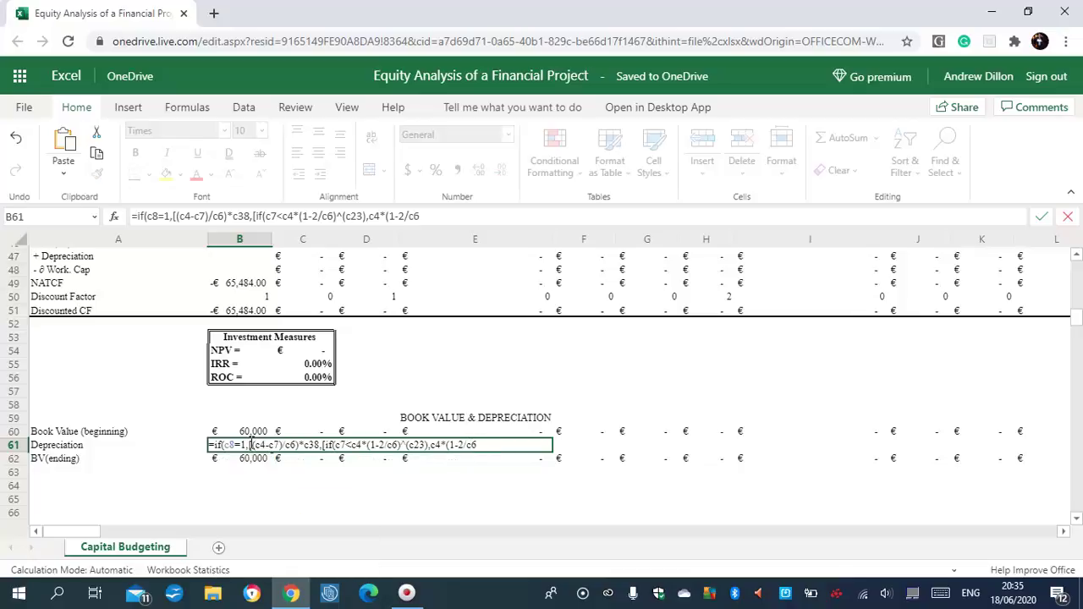
pyautogui.write(')^')
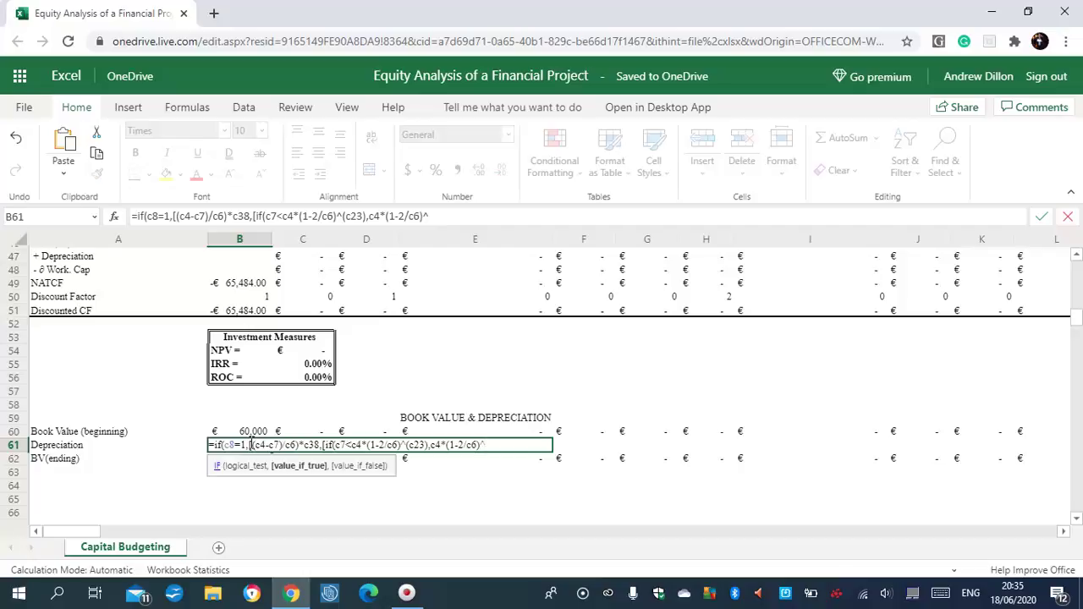
pyautogui.write('(')
pyautogui.write('c23')
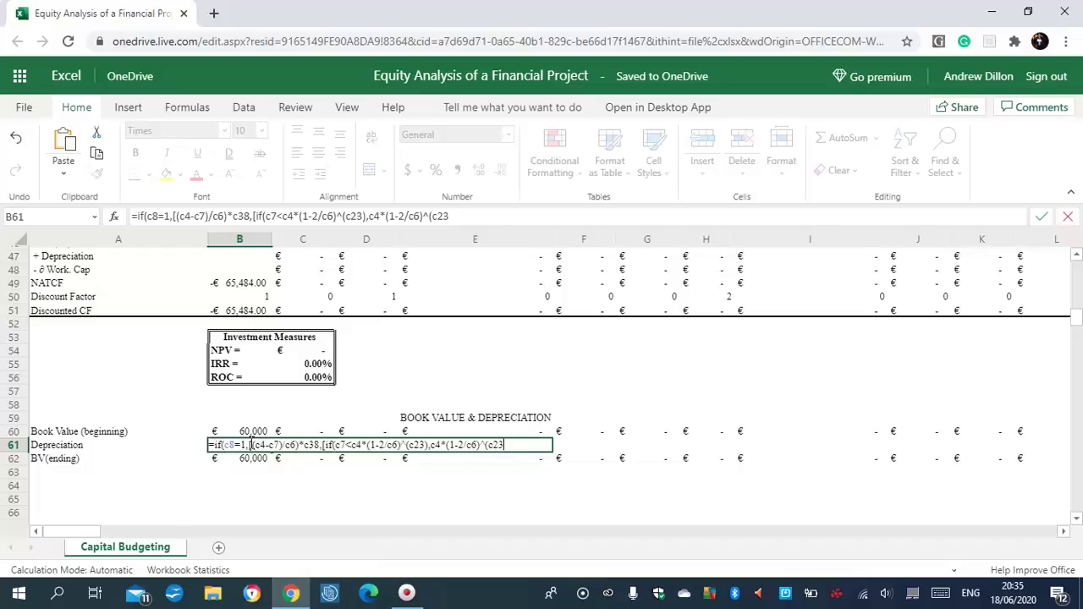
pyautogui.write('-1')
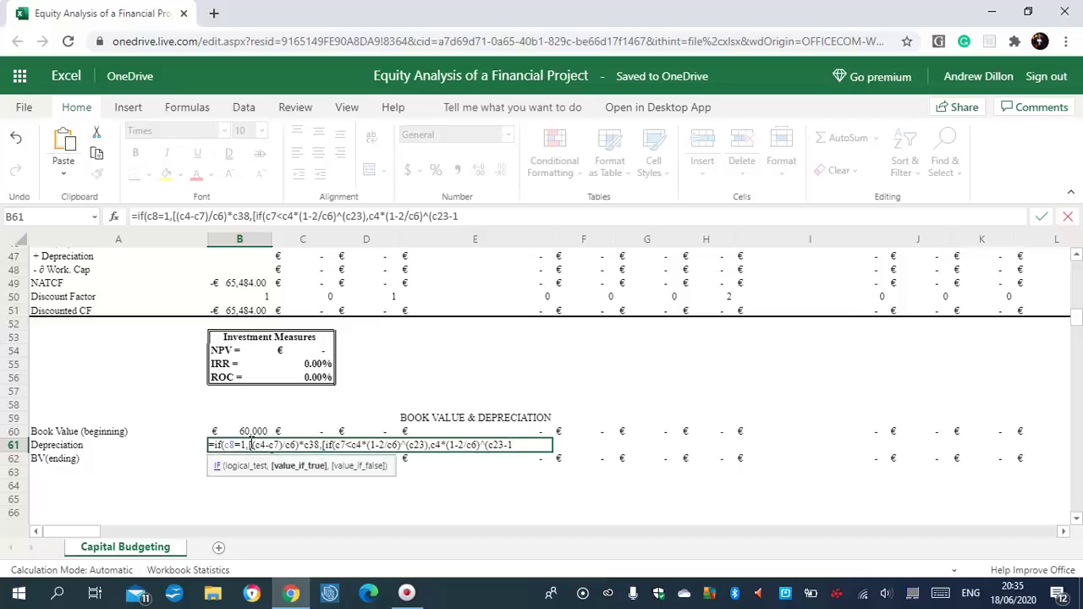
pyautogui.write('))-')
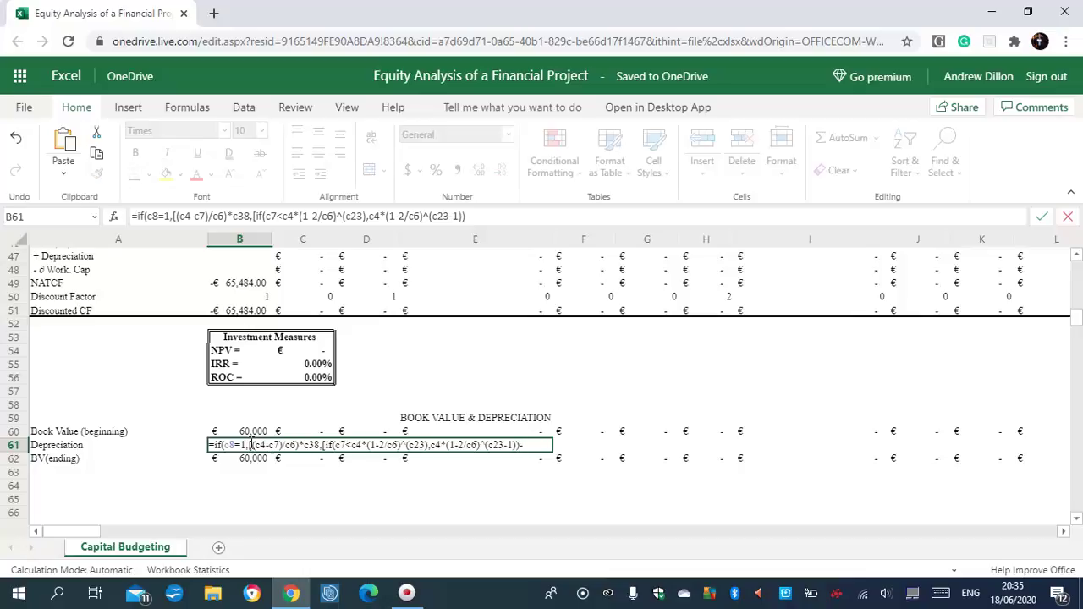
# - Finish the B61 Depreciation formula with c7,0,c4*c38*(1-2/c6)^(c23-1)-c7))))) and commit it
pyautogui.write('c7,0,c4')
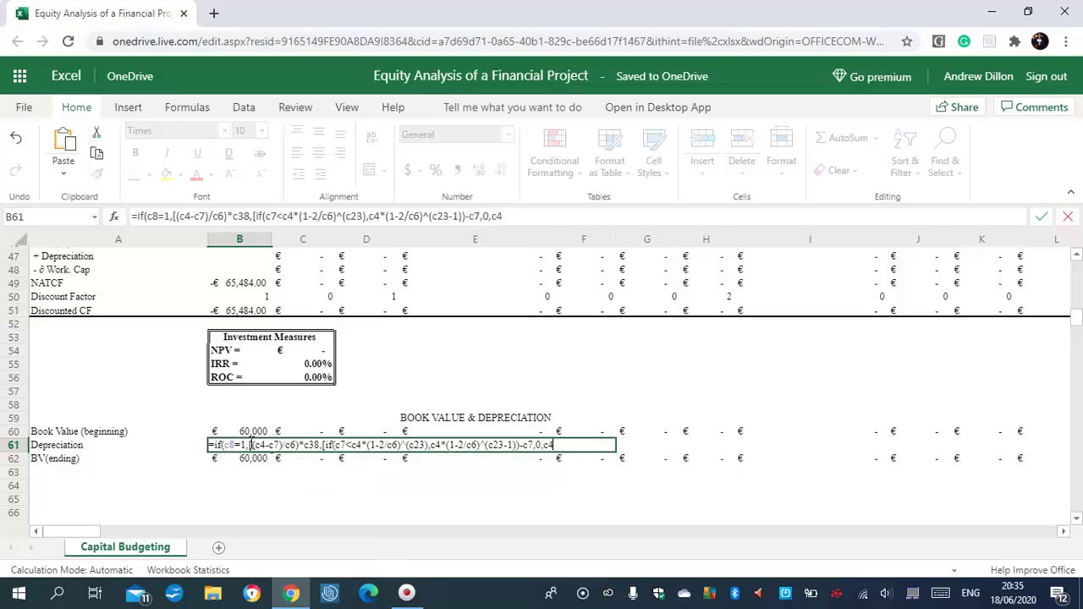
pyautogui.write('*c38*(1-2/c6')
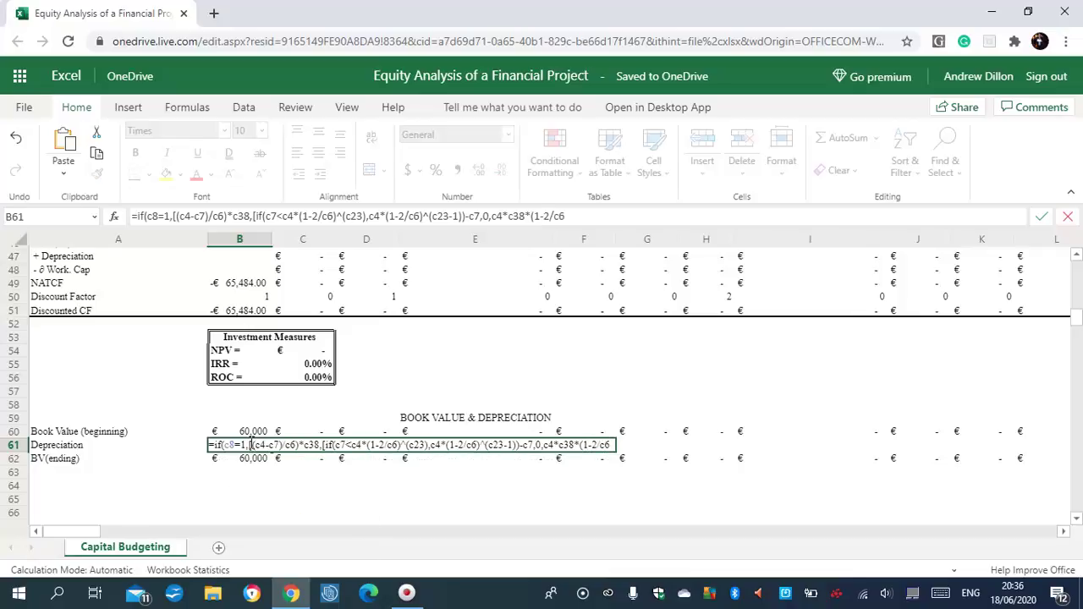
pyautogui.write(')^(c23')
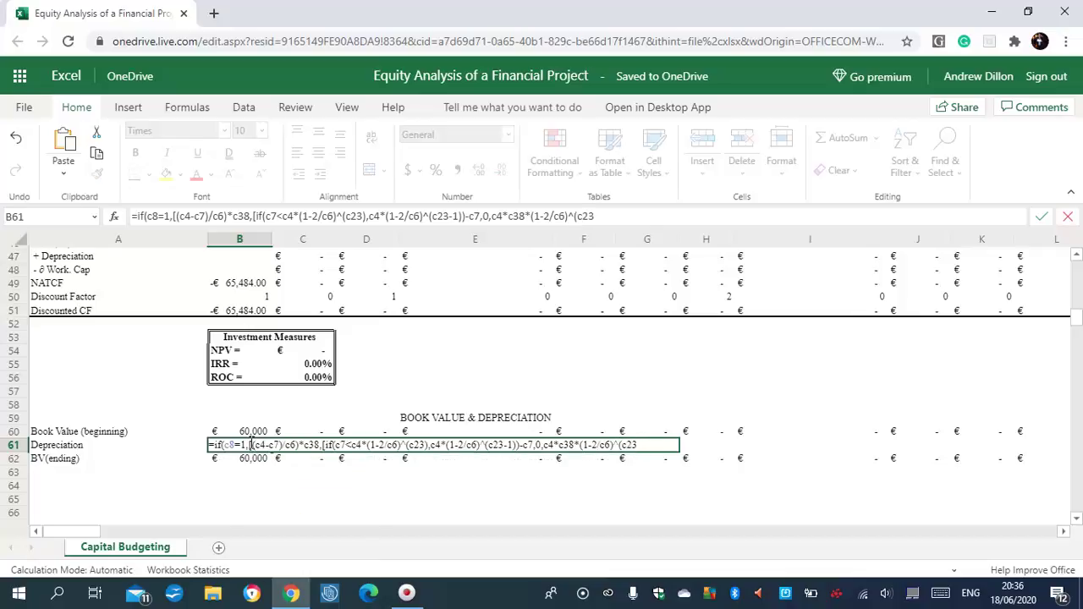
pyautogui.write('-1)-c7))))')
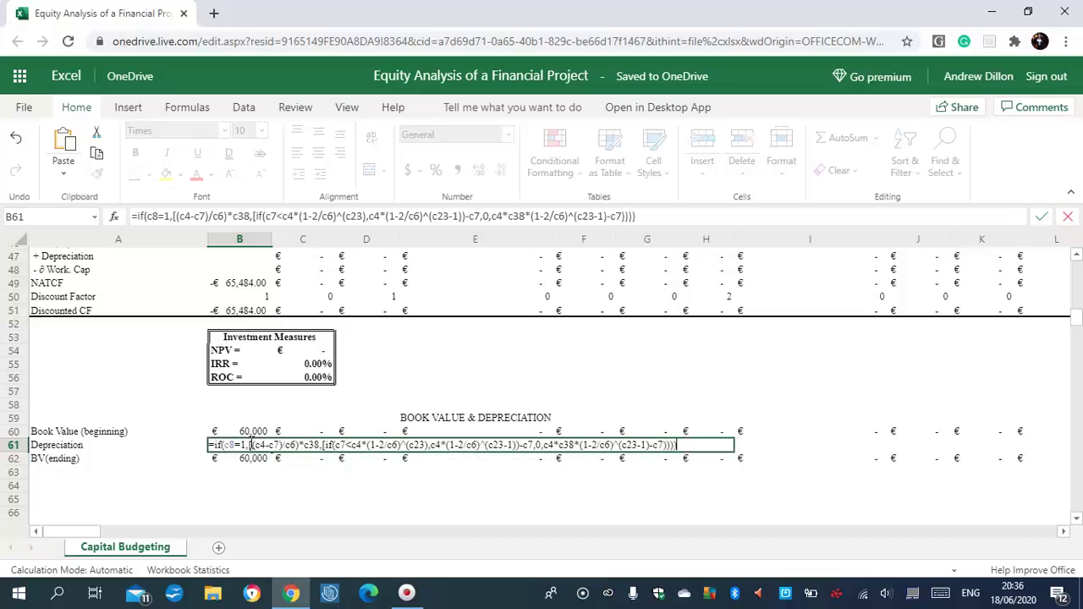
pyautogui.write(')')
pyautogui.press('Return')
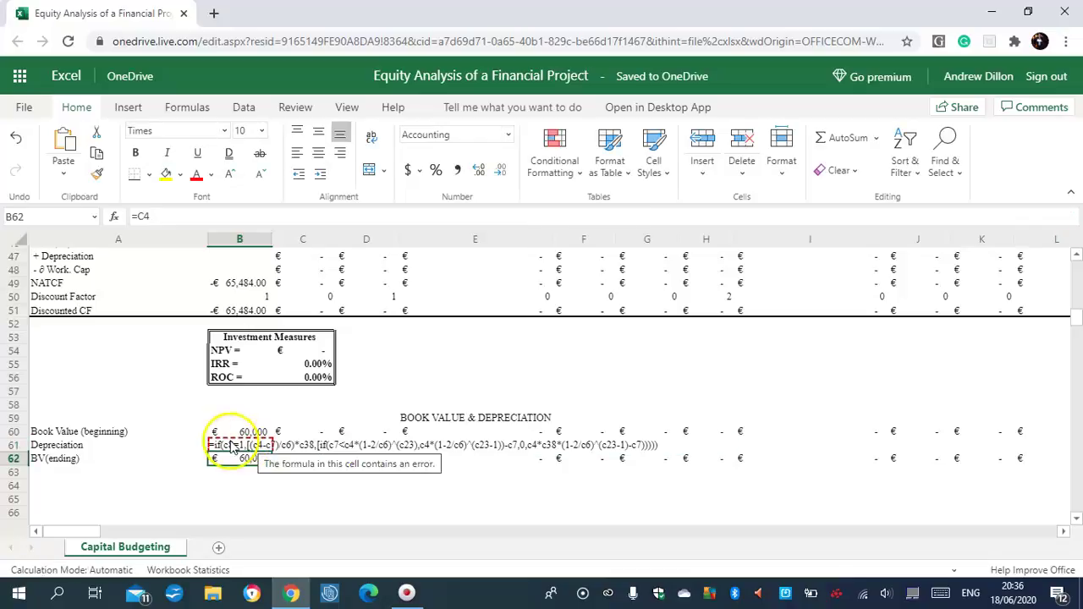
# - Replace the square bracket before the nested if in the B61 formula with an opening parenthesis
pyautogui.click(242, 485)
pyautogui.click(241, 448)
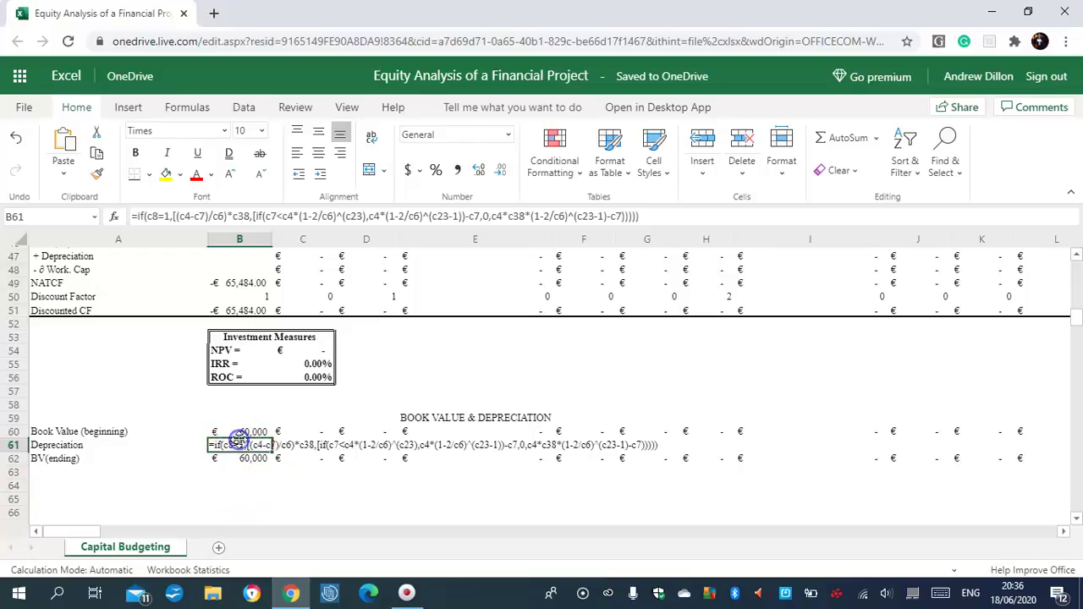
pyautogui.click(261, 217)
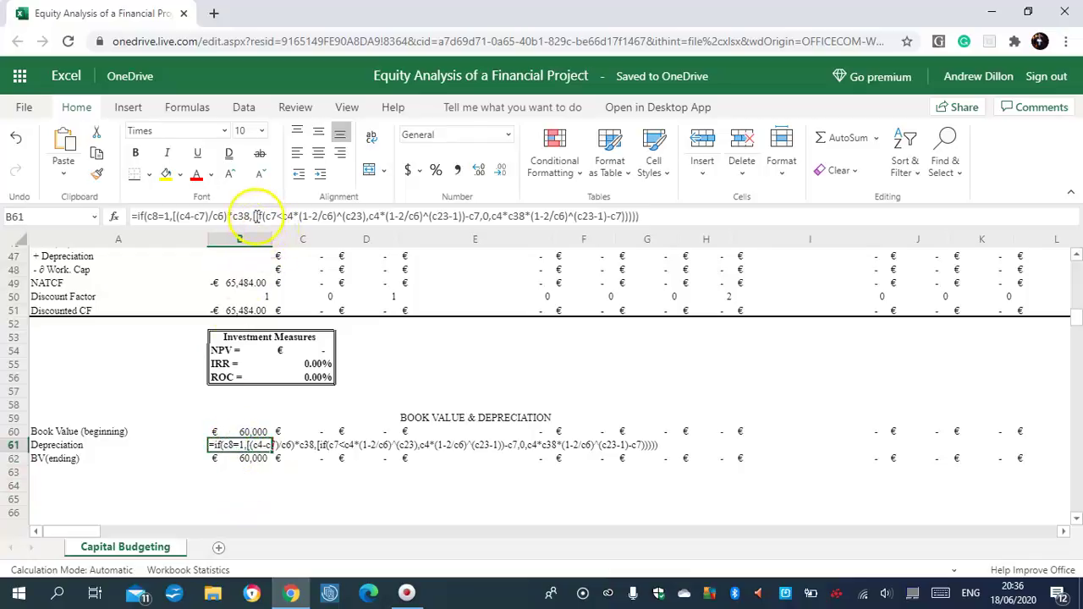
pyautogui.press('BackSpace')
pyautogui.write('(')
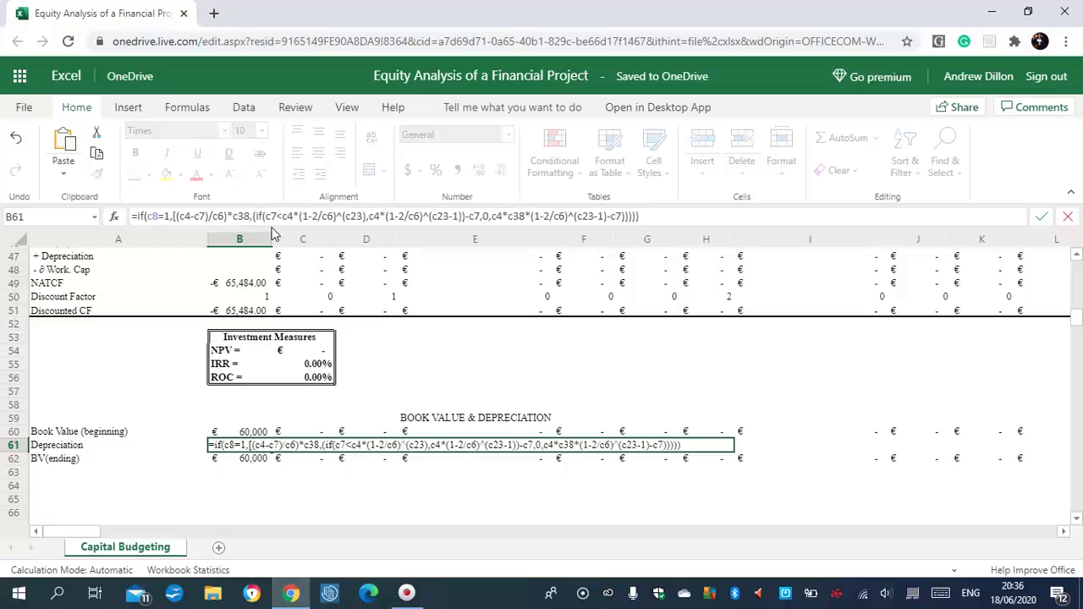
pyautogui.press('Return')
# - Replace the square bracket before (c4-c7) in the B61 formula with an opening parenthesis
pyautogui.click(228, 448)
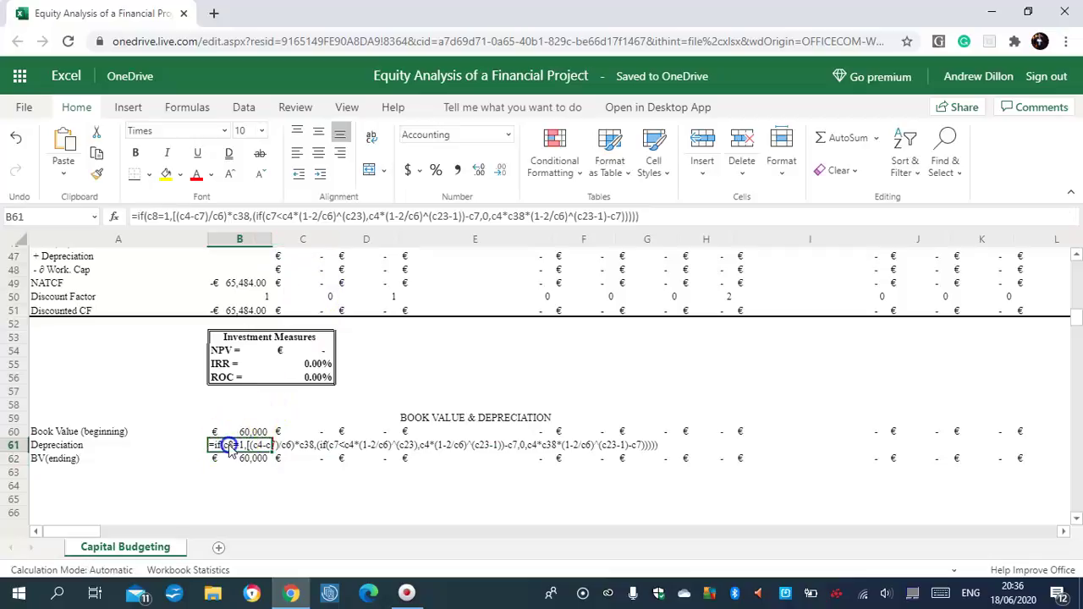
pyautogui.click(174, 218)
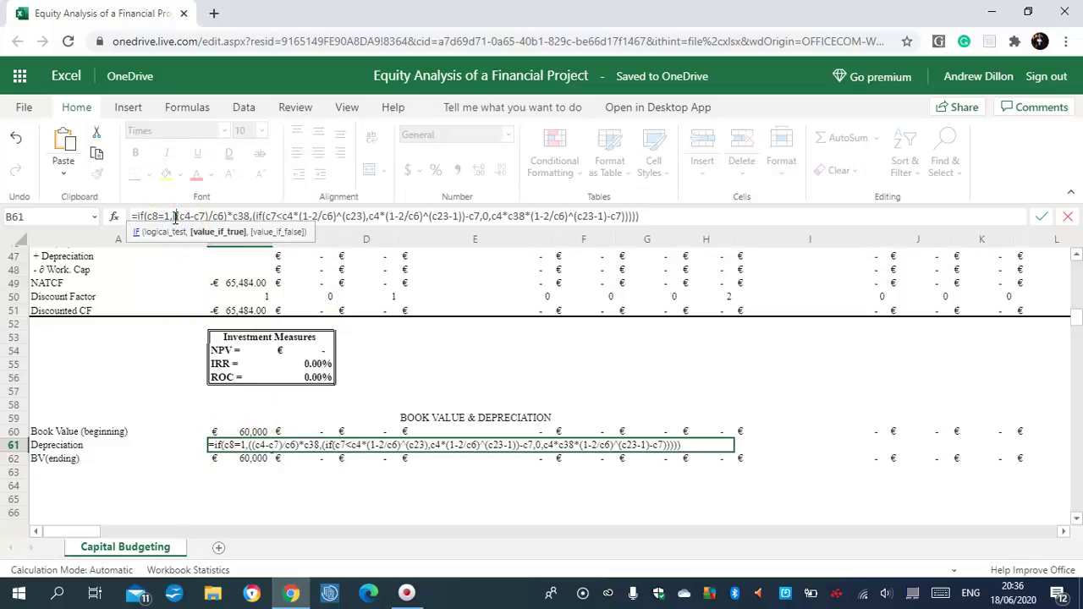
pyautogui.press('Return')
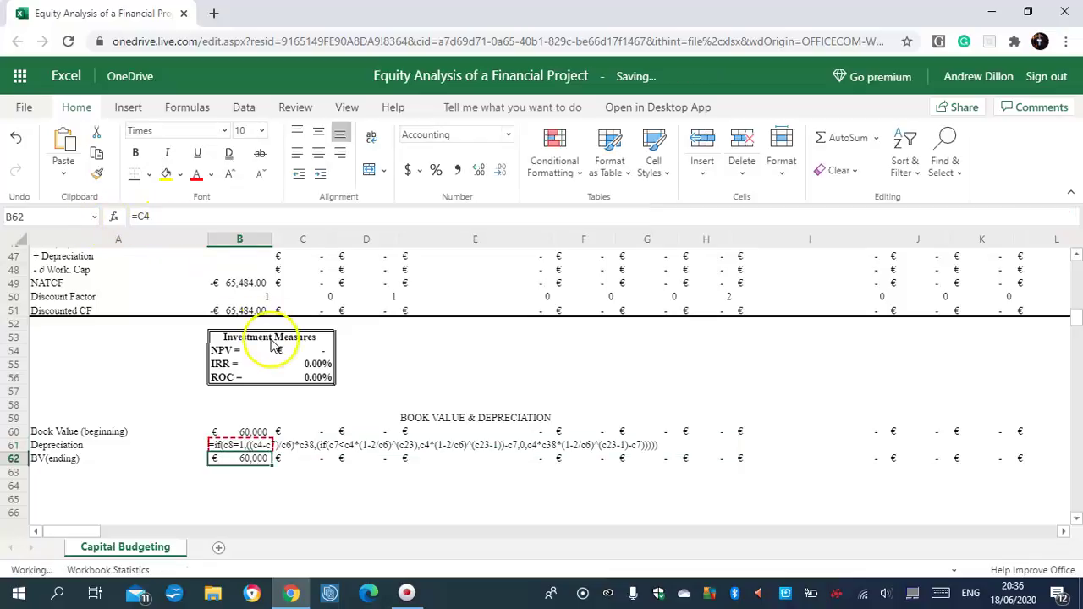
# - Try the B61 formula with only one opening parenthesis before c4-c7
pyautogui.click(233, 445)
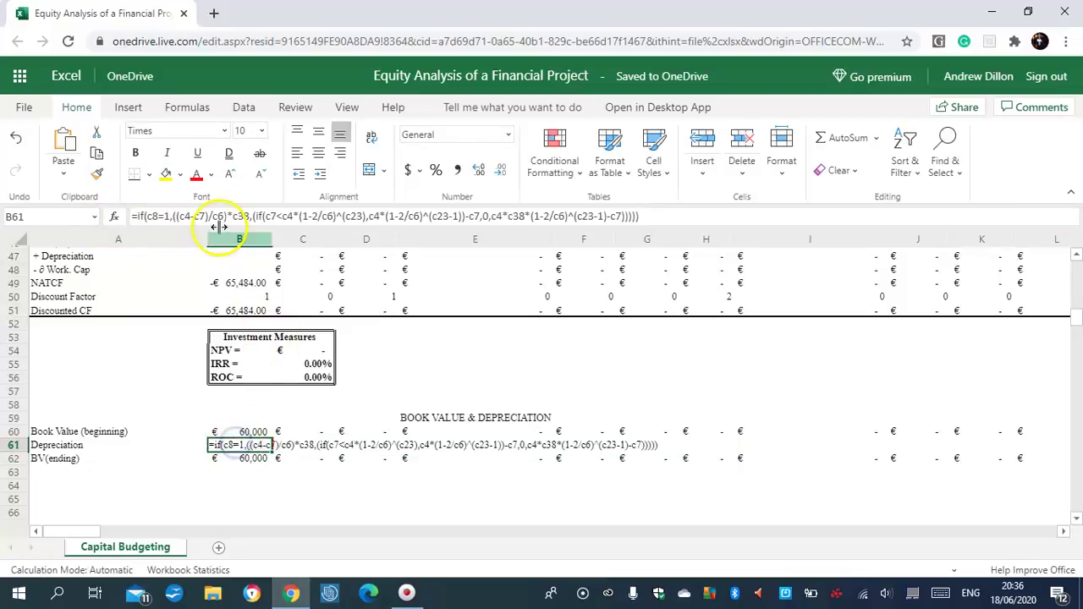
pyautogui.click(175, 217)
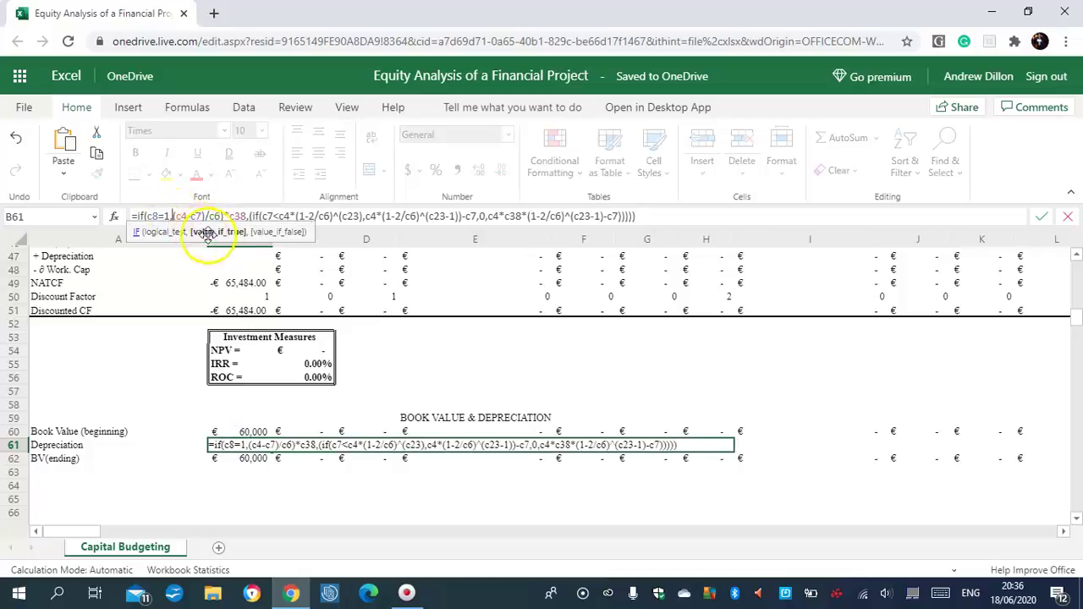
pyautogui.click(250, 452)
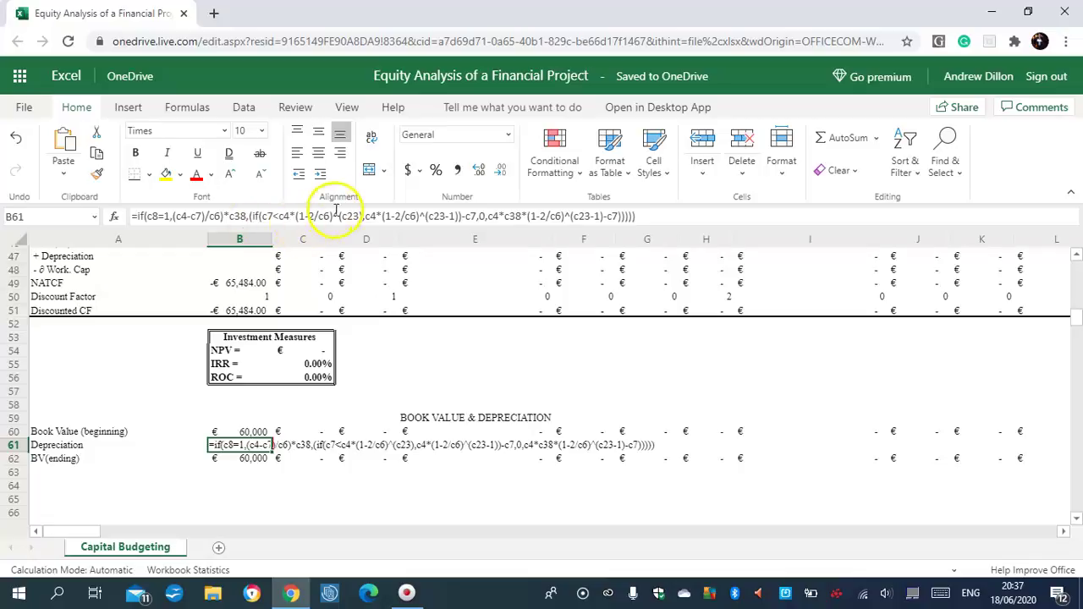
# - Restore the square bracket before the nested if and the second opening parenthesis before c4-c7 in the B61 formula
pyautogui.click(254, 216)
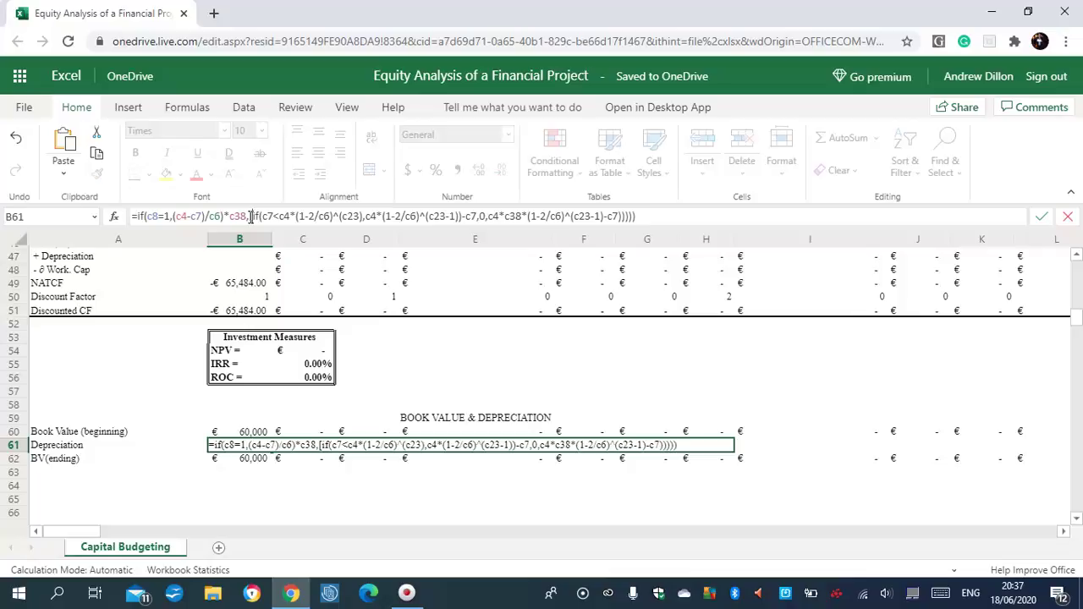
pyautogui.click(150, 218)
pyautogui.click(173, 216)
pyautogui.click(179, 216)
pyautogui.click(261, 215)
pyautogui.click(264, 217)
pyautogui.click(230, 218)
pyautogui.click(212, 218)
pyautogui.click(174, 219)
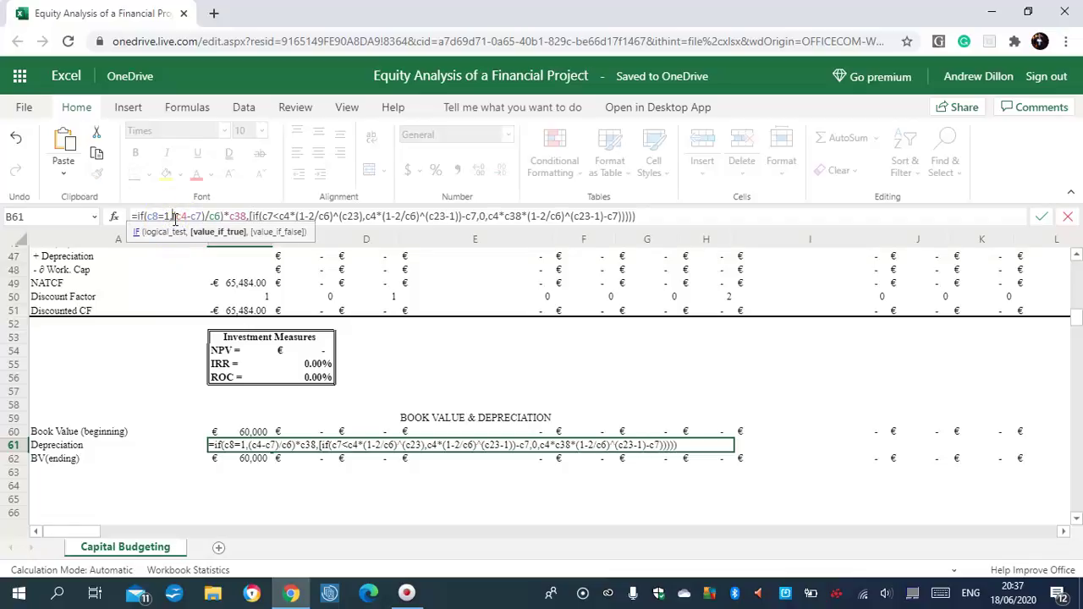
pyautogui.write('(')
pyautogui.click(211, 231)
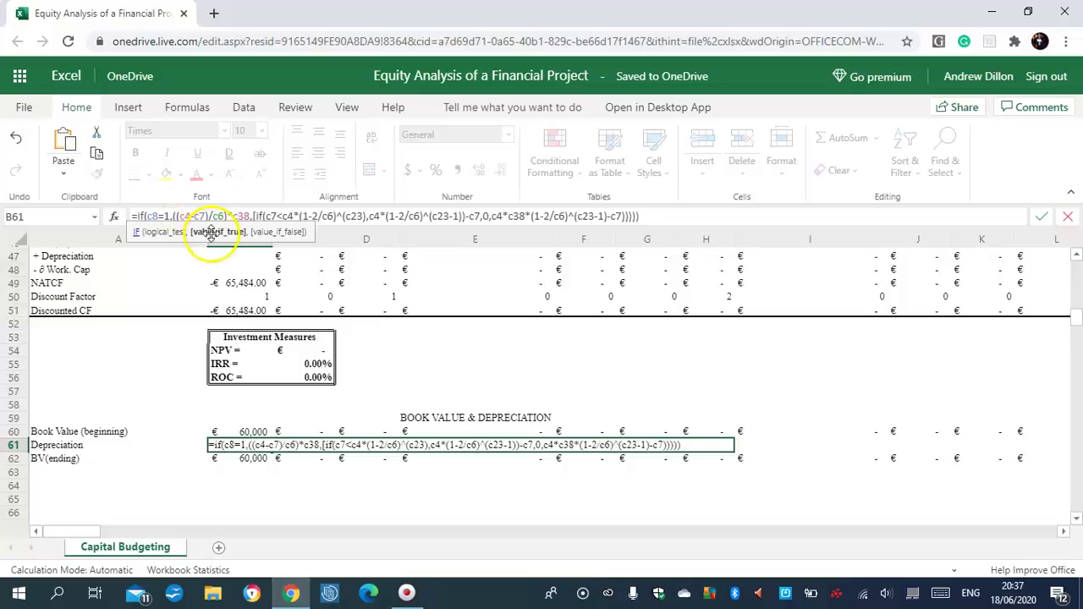
pyautogui.press('Return')
# - Check the opening and closing brackets of the B61 Depreciation formula
pyautogui.click(247, 445)
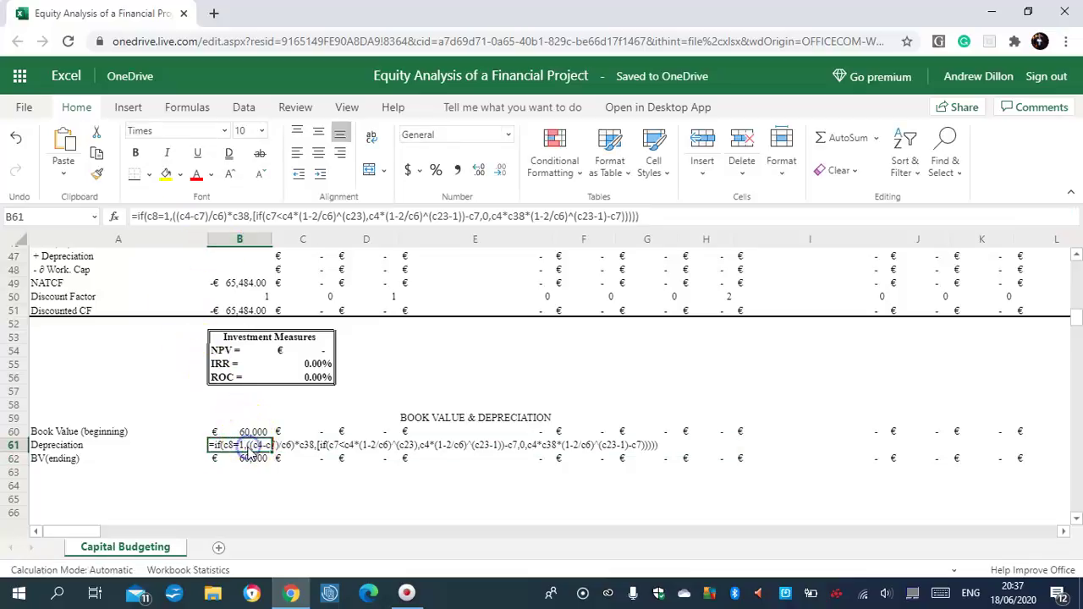
pyautogui.click(618, 217)
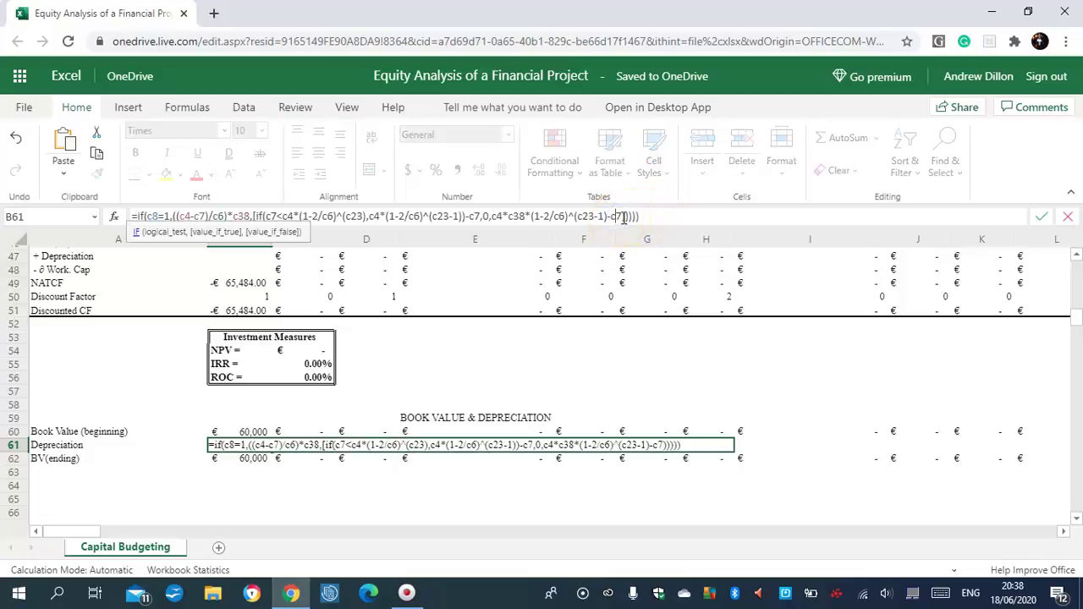
pyautogui.click(173, 216)
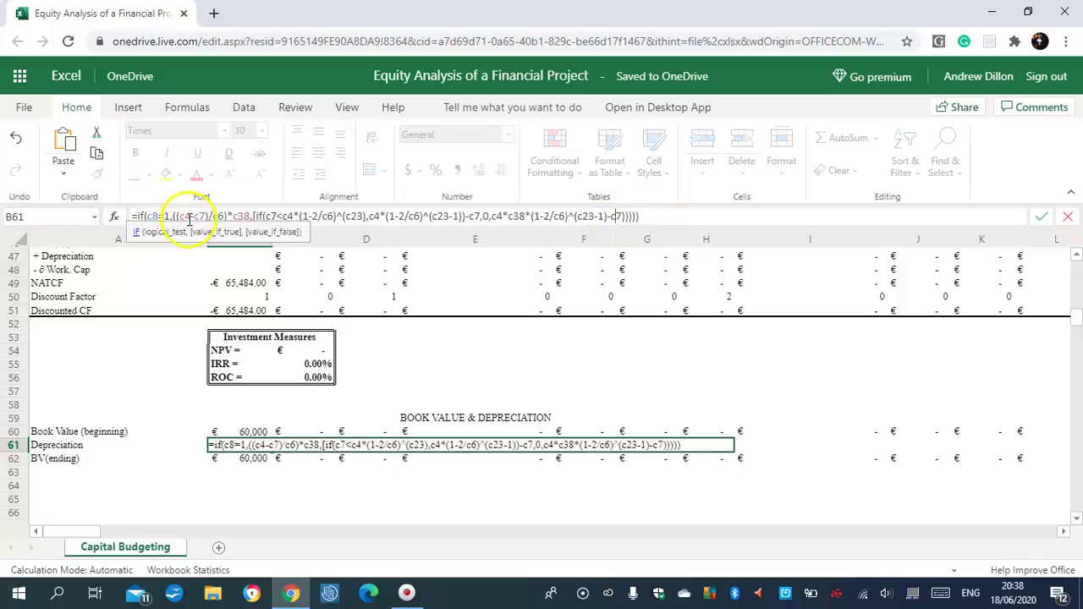
pyautogui.click(650, 217)
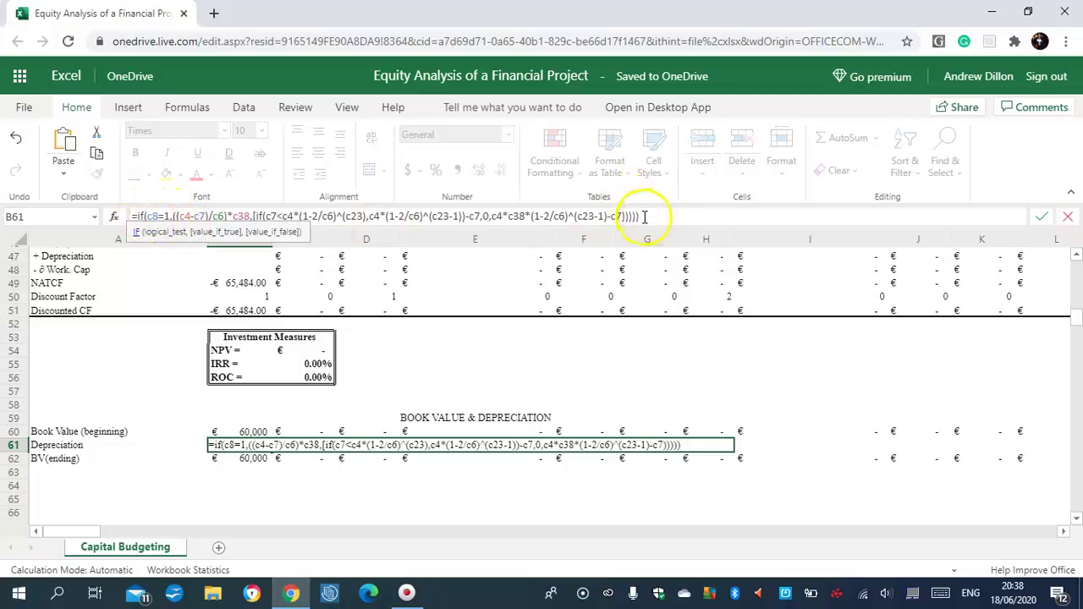
pyautogui.click(644, 217)
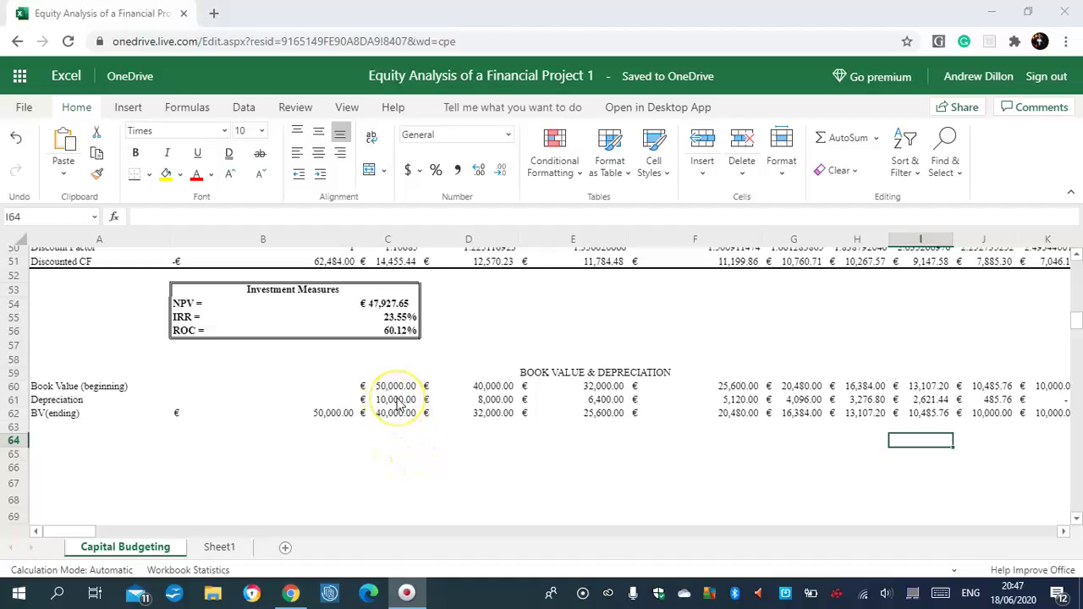
# - Examine the Depreciation formulas in cells C61, E61 and G61 of the Equity Analysis of a Financial Project 1 workbook
pyautogui.click(400, 404)
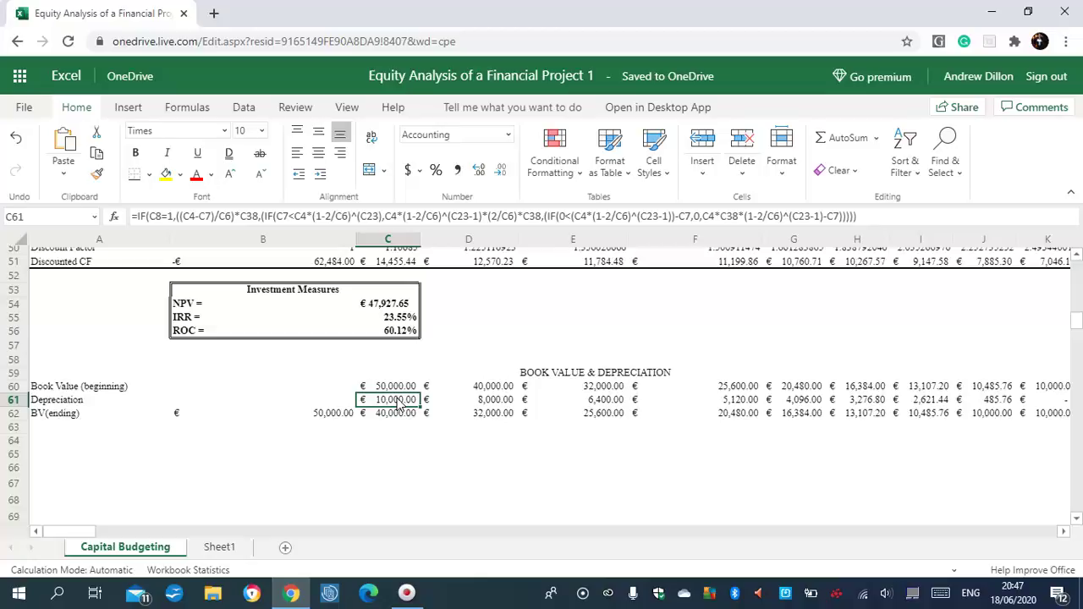
pyautogui.click(610, 401)
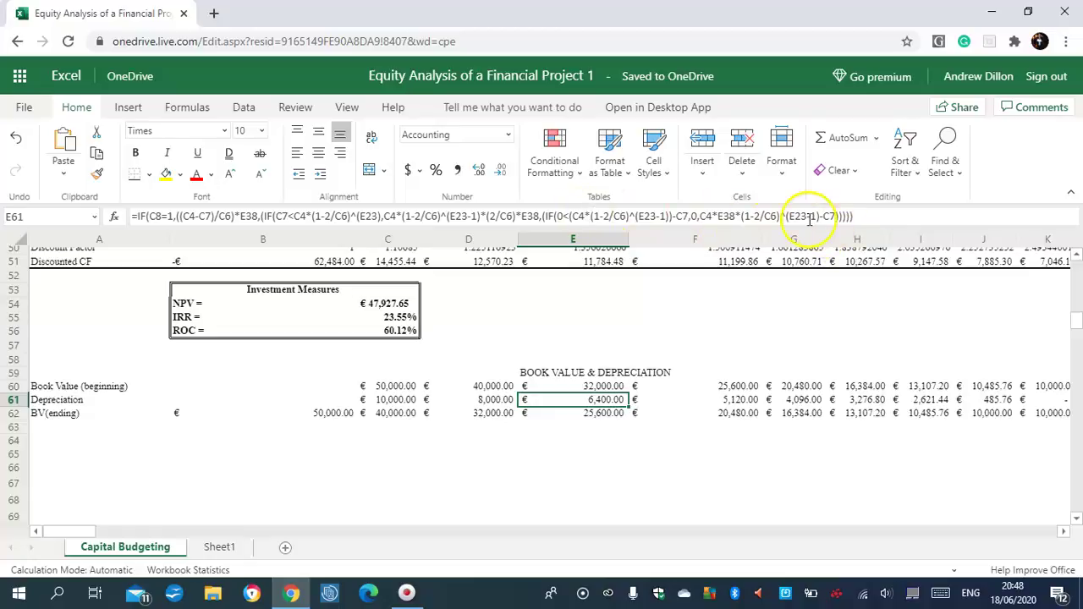
pyautogui.click(802, 399)
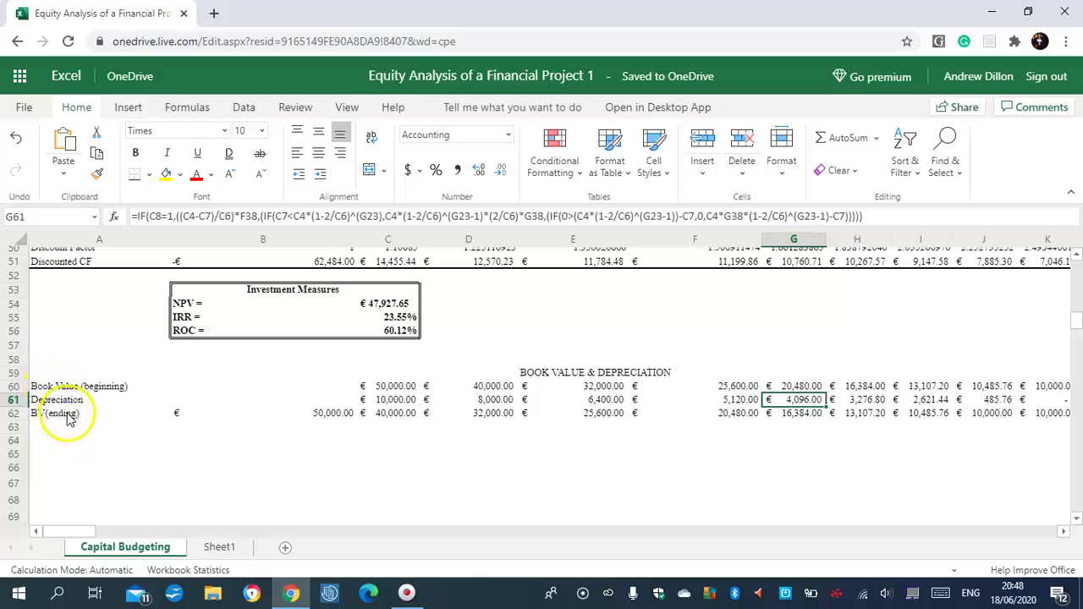
# - Insert a 2-D line chart with markers from the book value and depreciation rows A60:L62
pyautogui.moveTo(52, 387); pyautogui.dragTo(595, 412)
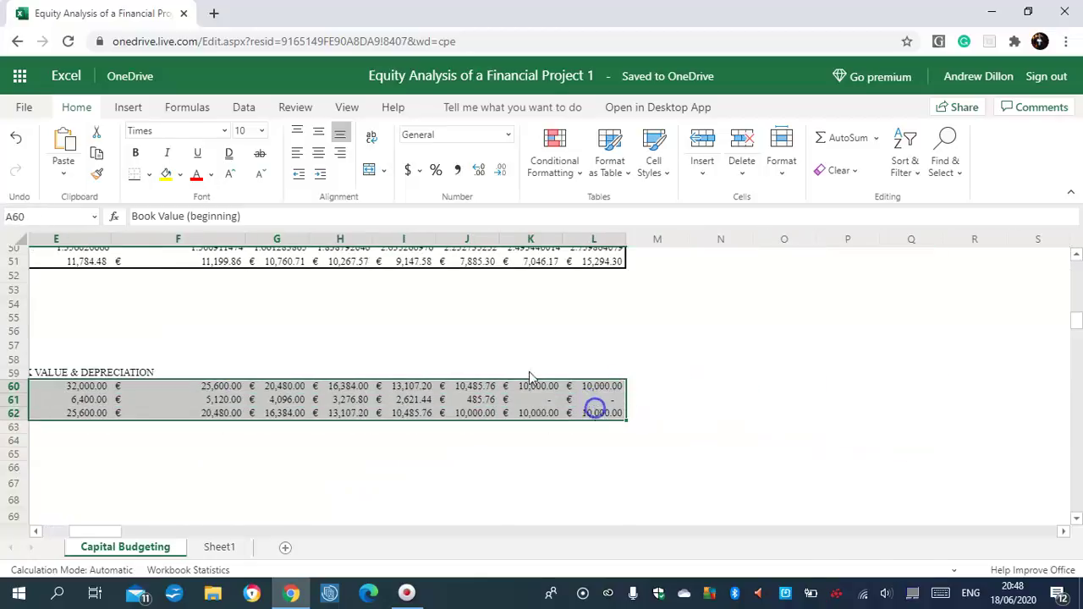
pyautogui.click(125, 108)
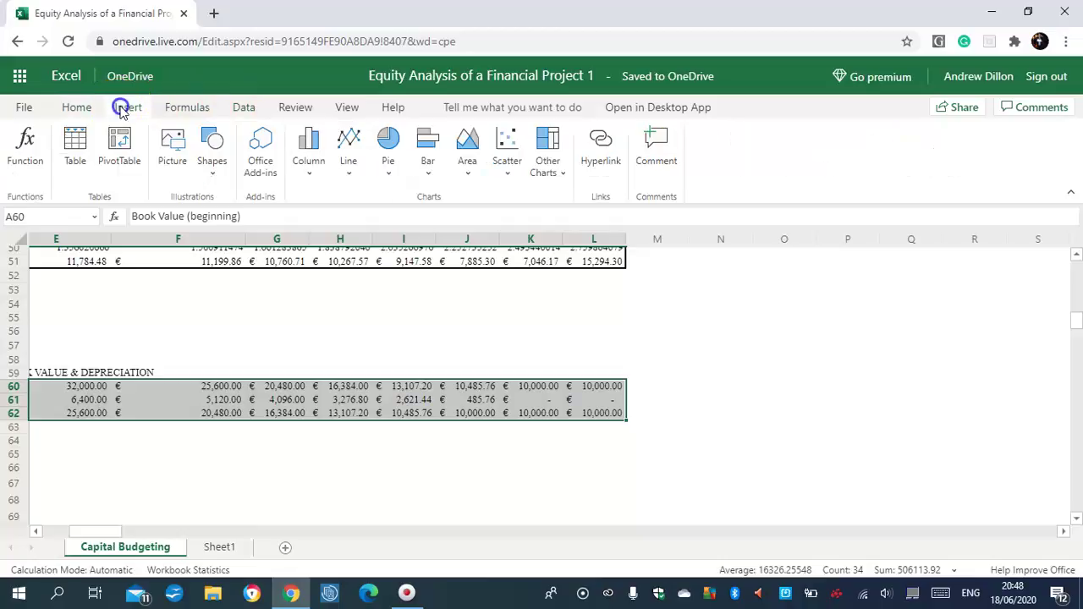
pyautogui.click(349, 158)
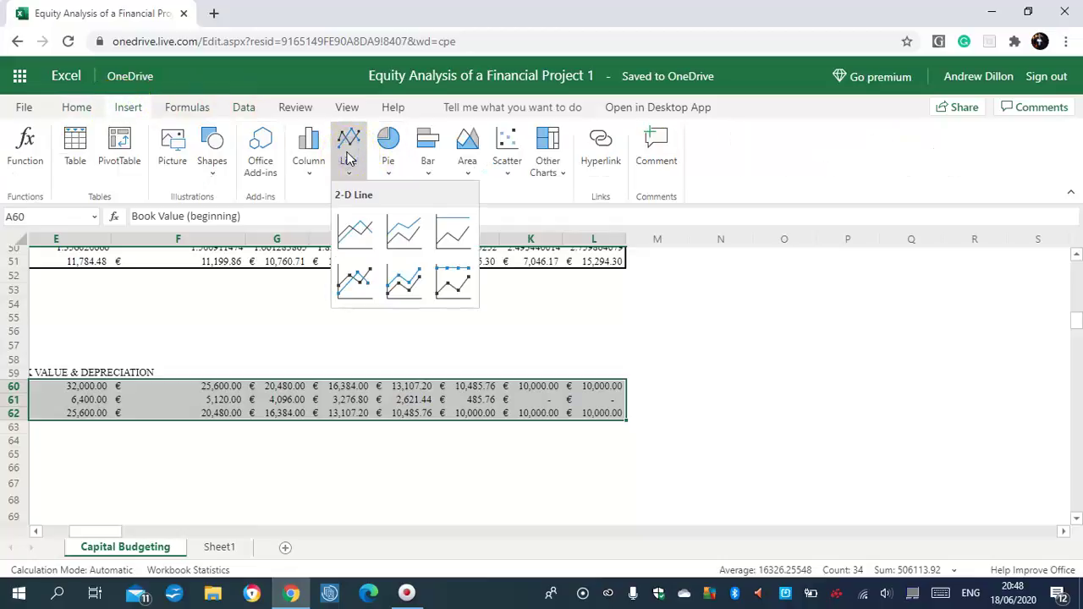
pyautogui.click(355, 280)
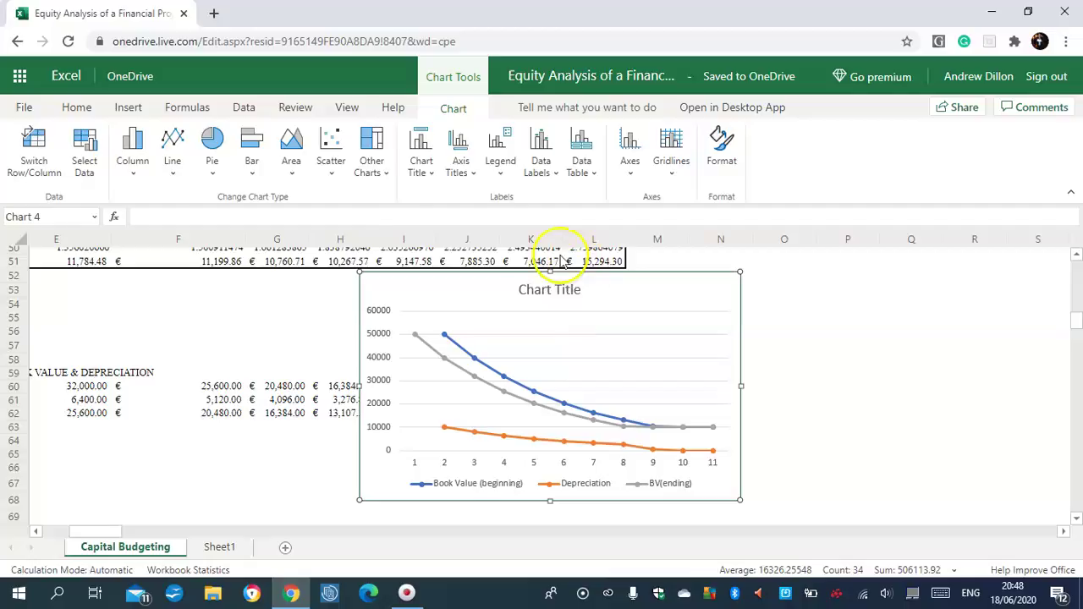
# - Title the line chart "Book Value & Depreciation Chart" and move it towards the empty columns beyond the table
pyautogui.click(427, 173)
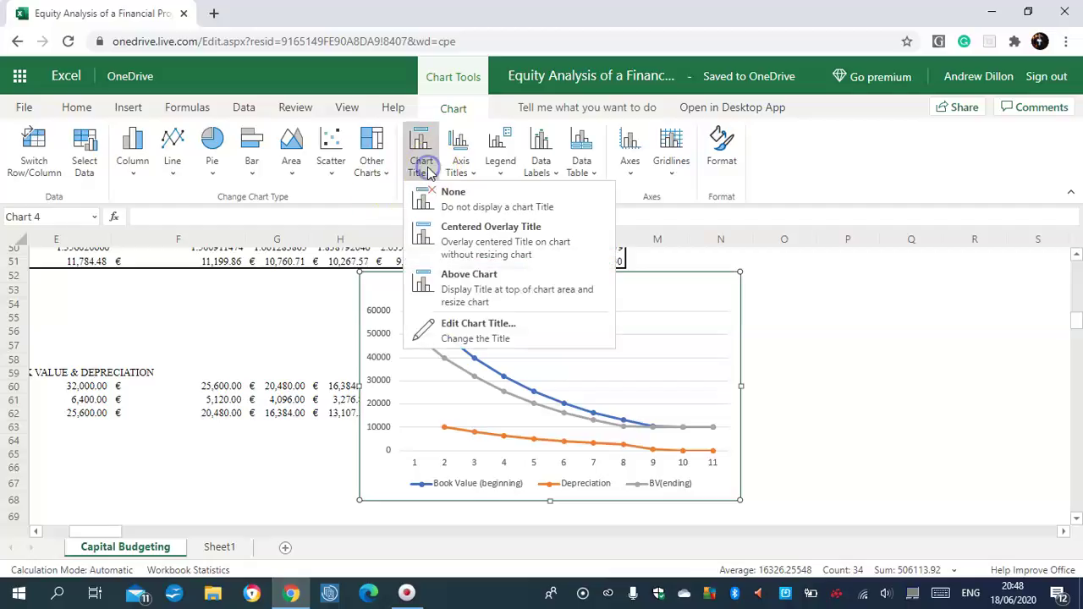
pyautogui.click(475, 328)
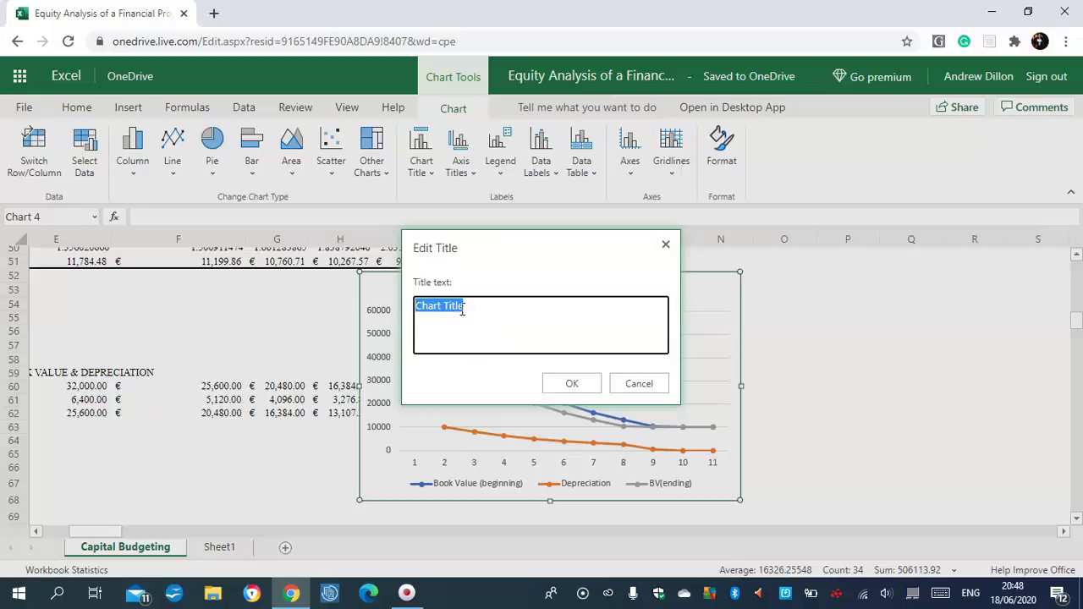
pyautogui.press('capslock')
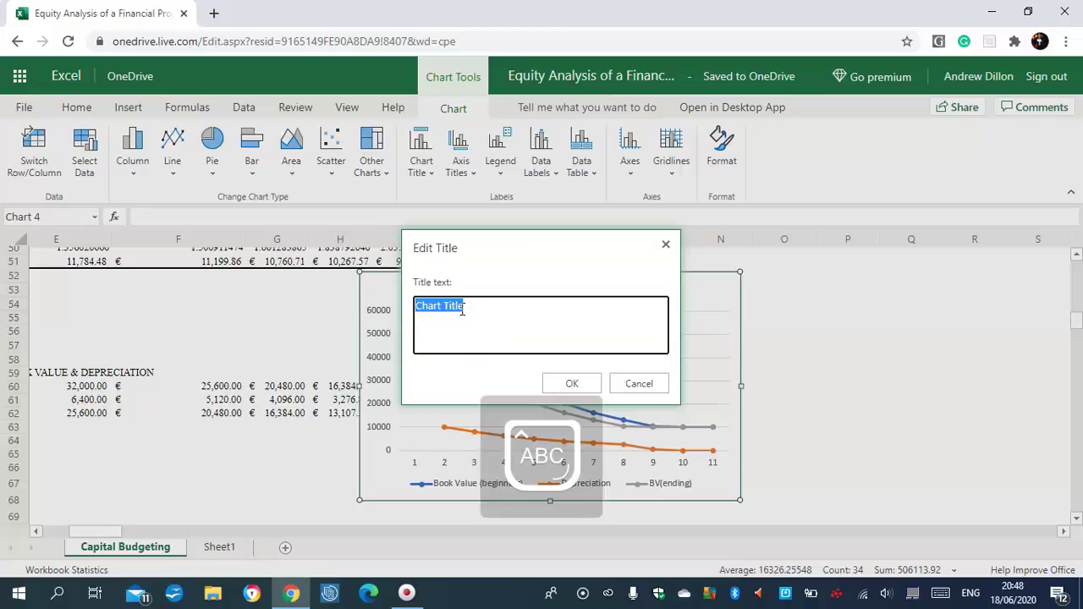
pyautogui.write('B')
pyautogui.press('capslock')
pyautogui.write('ook')
pyautogui.press('capslock')
pyautogui.write('V')
pyautogui.press('capslock')
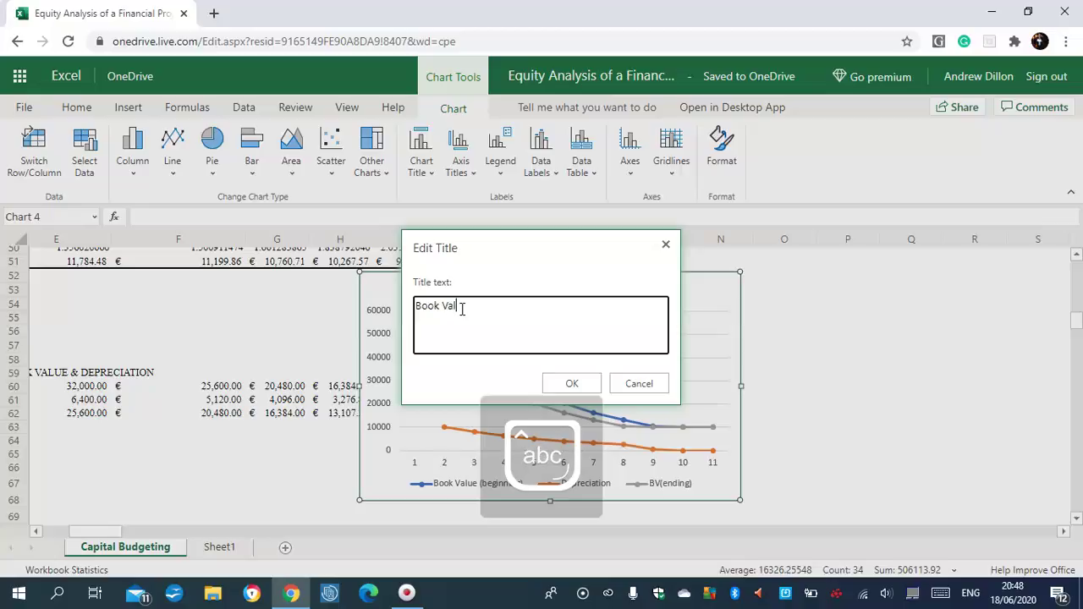
pyautogui.write('alue &')
pyautogui.press('capslock')
pyautogui.write('D')
pyautogui.press('capslock')
pyautogui.write('eprecia')
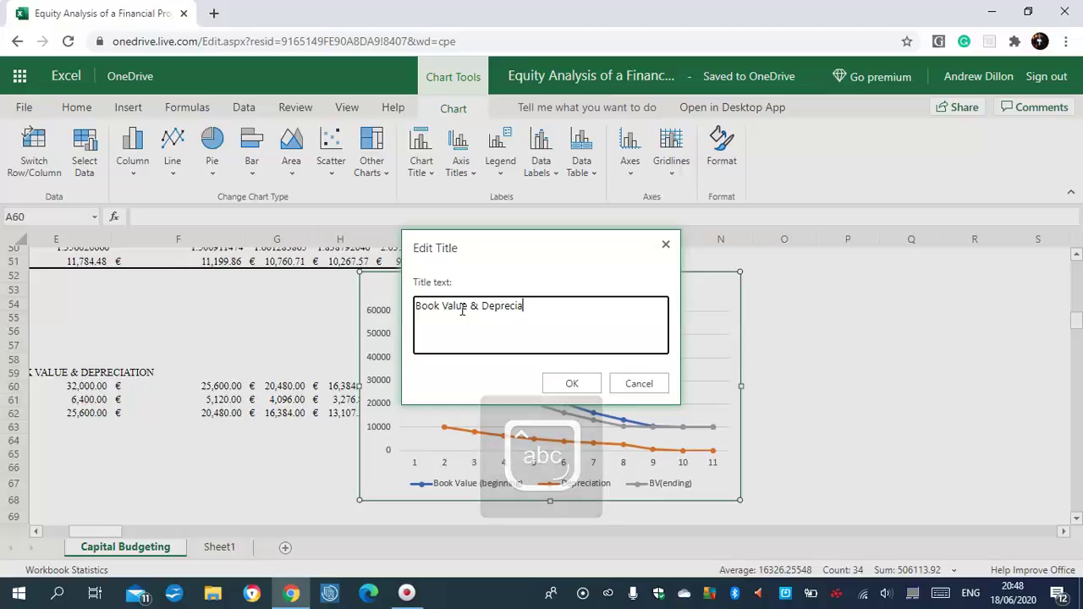
pyautogui.write('tion')
pyautogui.press('capslock')
pyautogui.write('C')
pyautogui.press('capslock')
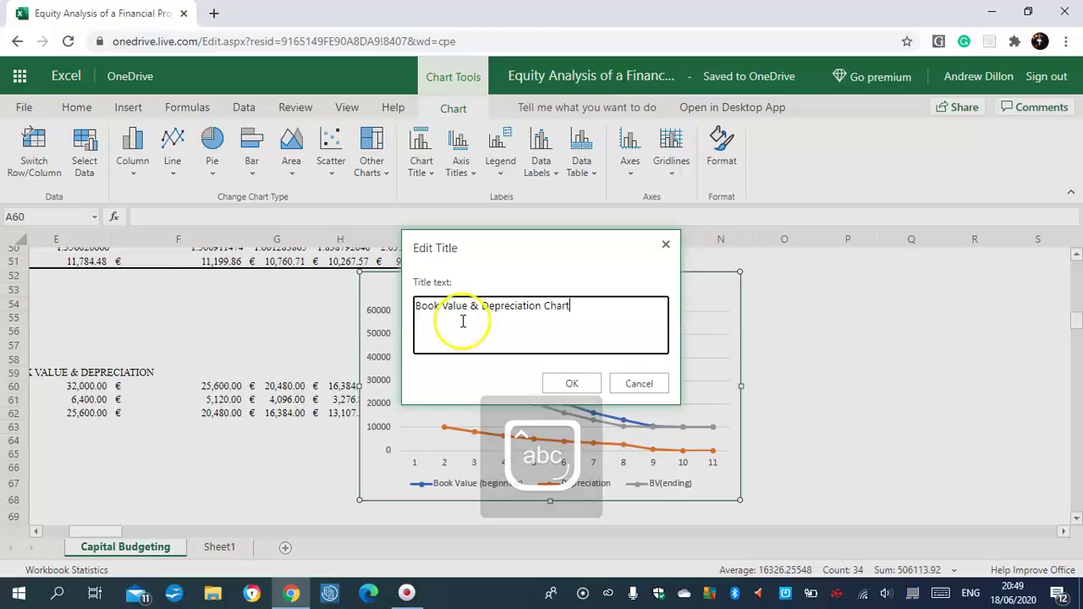
pyautogui.click(572, 383)
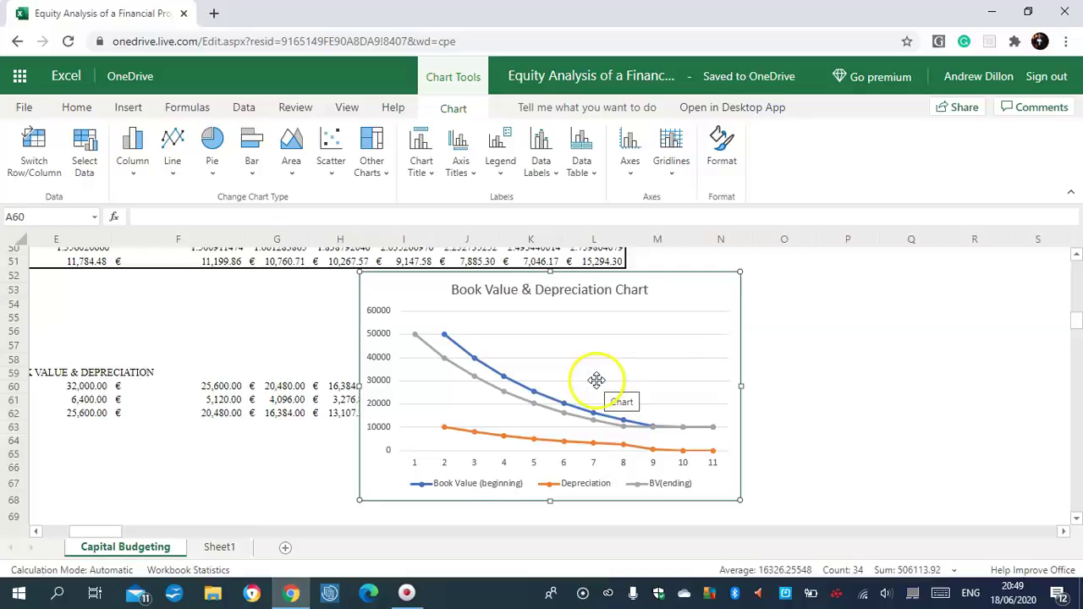
pyautogui.moveTo(662, 364); pyautogui.dragTo(893, 361)
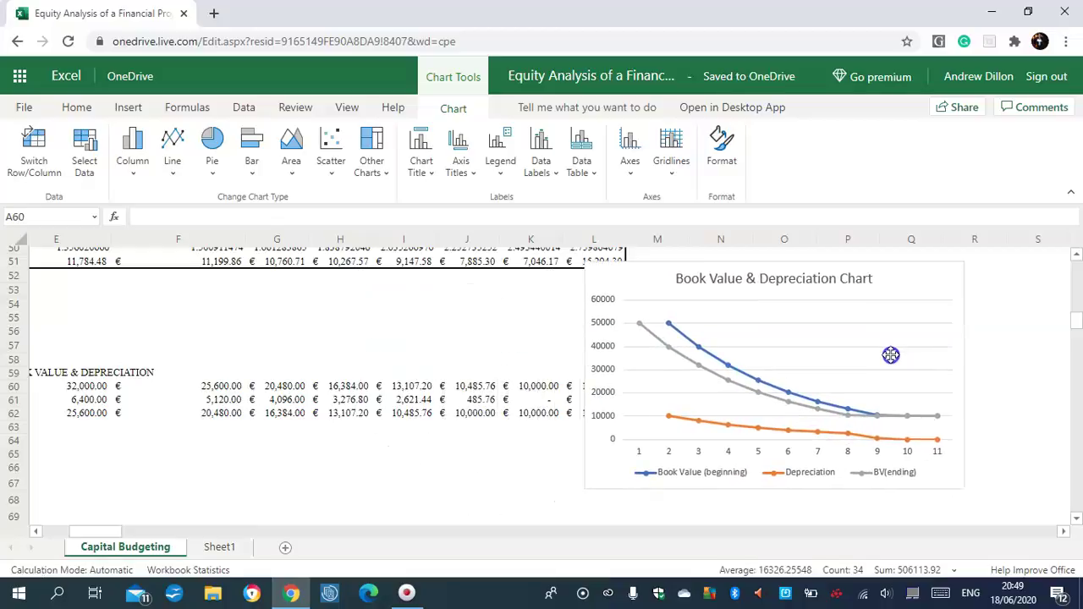
# - Rename Sheet1 as "Book Value & Depreciation Chart"
pyautogui.click(218, 548)
pyautogui.doubleClick(218, 548)
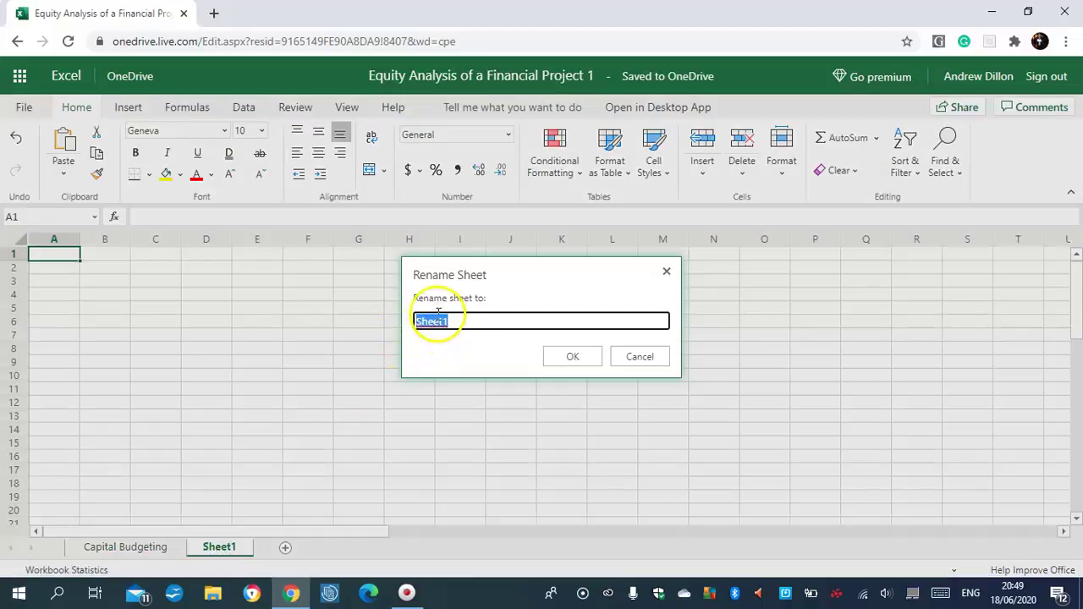
pyautogui.write('Bo')
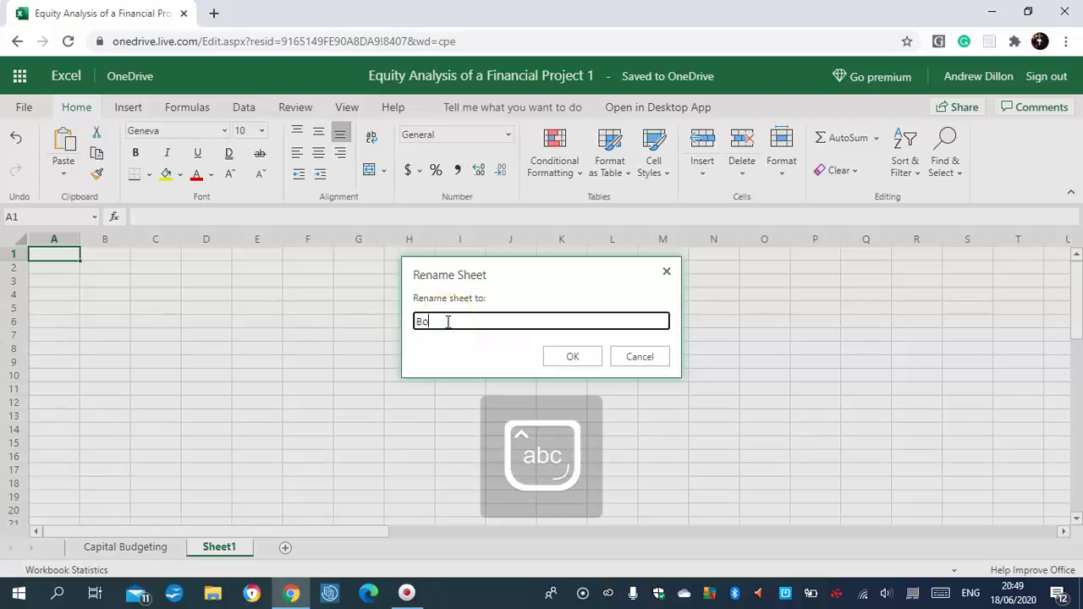
pyautogui.write('ok V')
pyautogui.write('&')
pyautogui.press('capslock')
pyautogui.write('Depreciation')
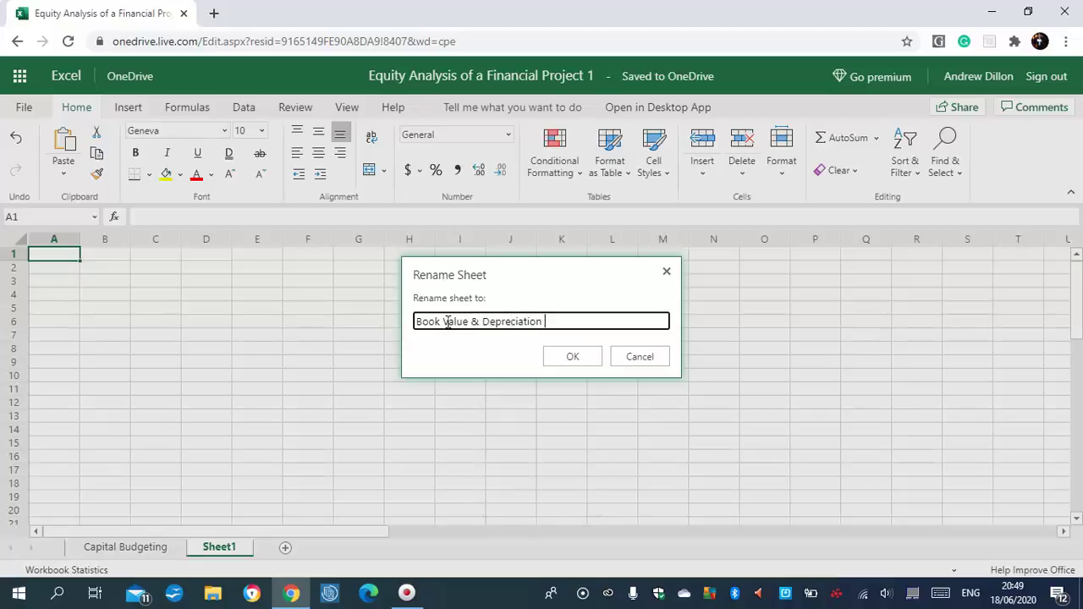
pyautogui.press('capslock')
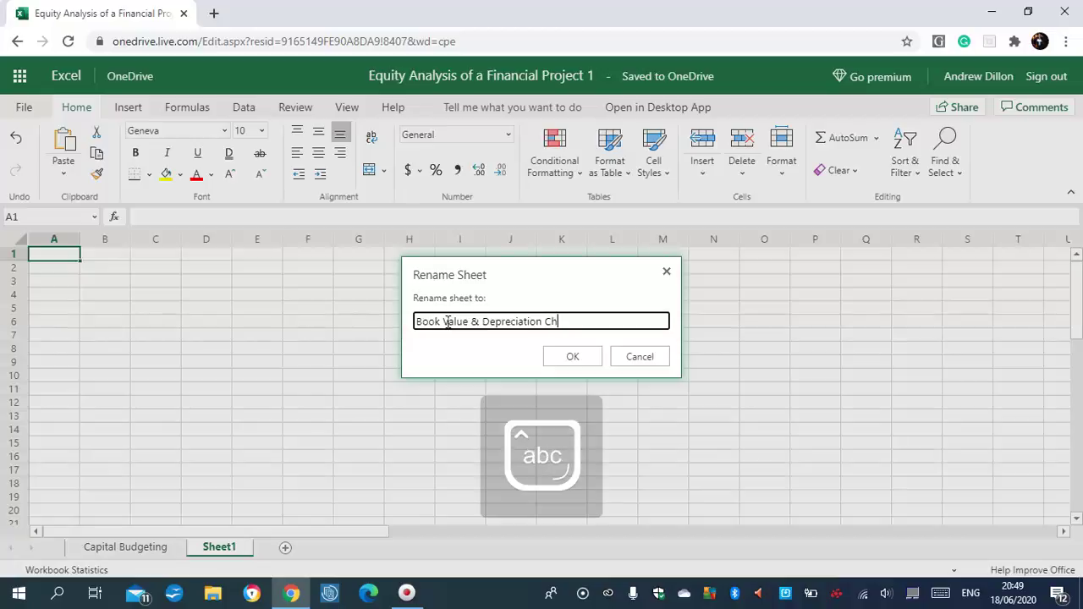
pyautogui.click(565, 357)
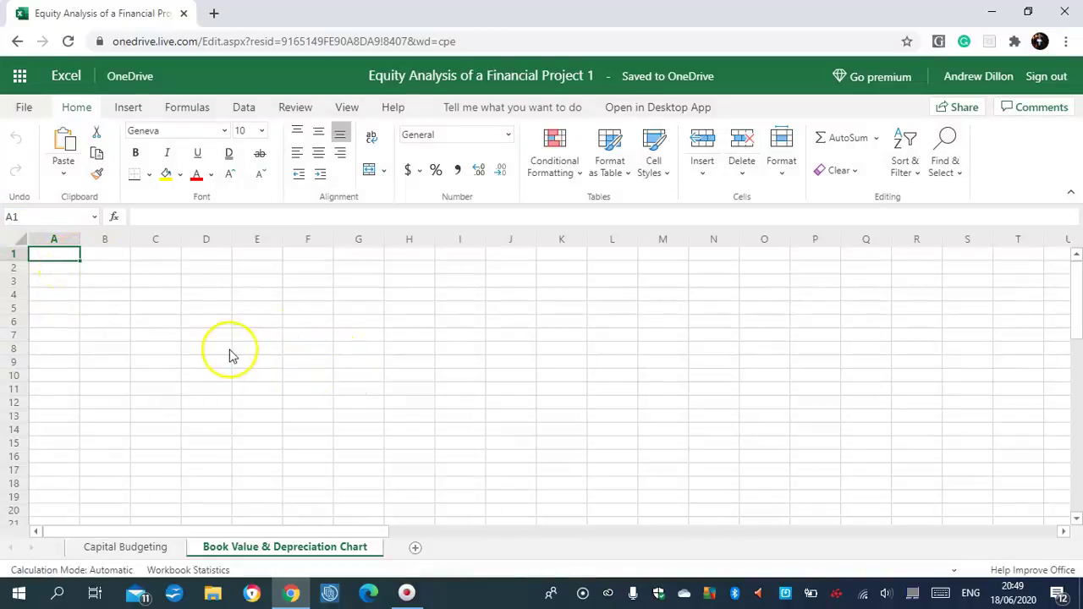
# - Hide the gridlines on the Book Value & Depreciation Chart sheet
pyautogui.click(306, 108)
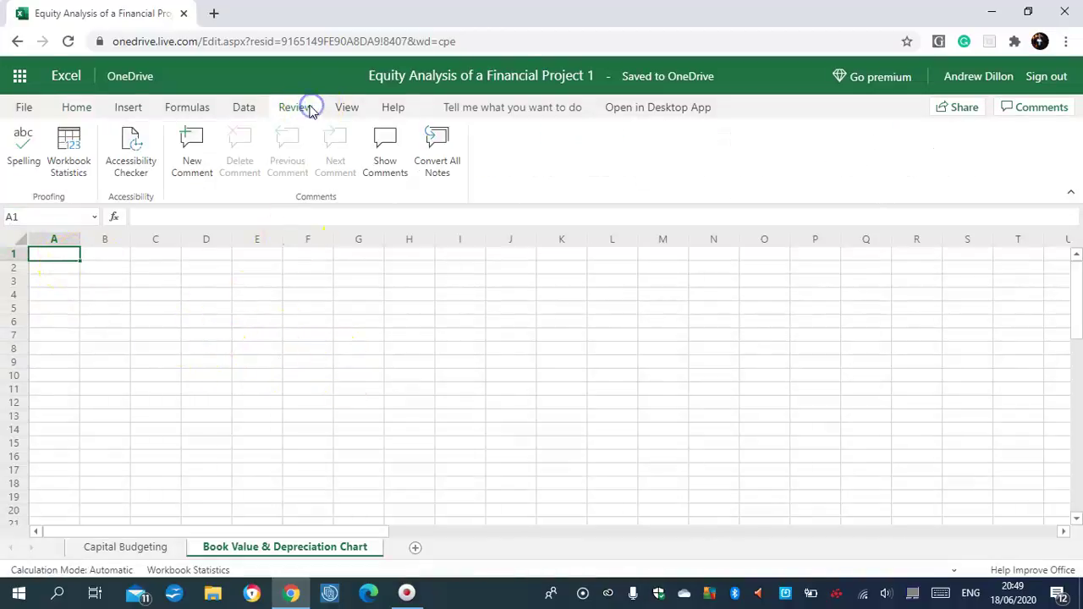
pyautogui.click(355, 110)
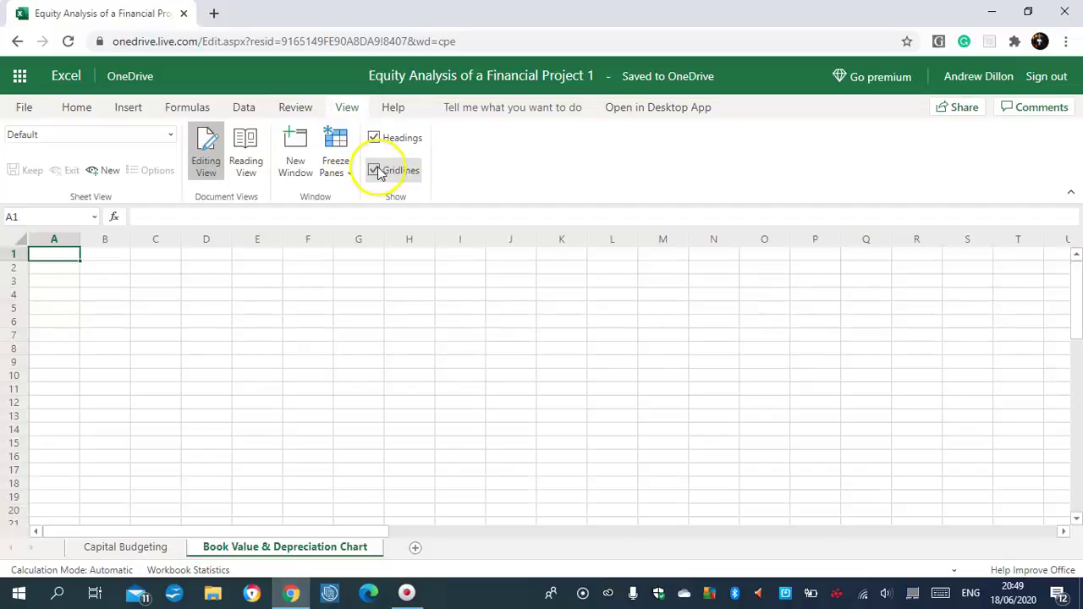
pyautogui.click(378, 170)
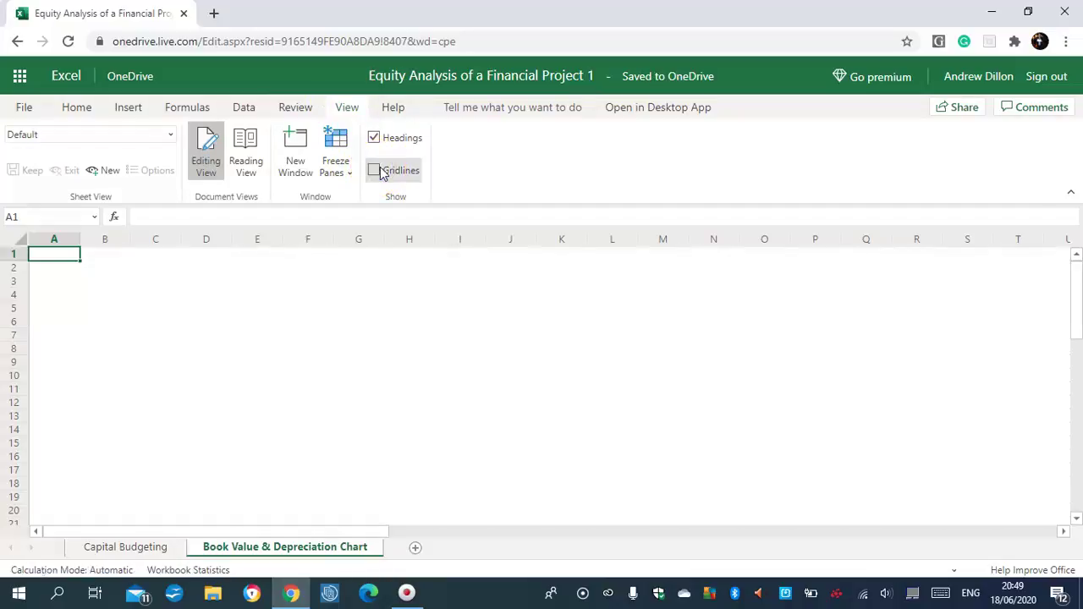
# - Try to copy the line chart from the Capital Budgeting sheet to the Book Value & Depreciation Chart sheet
pyautogui.click(97, 551)
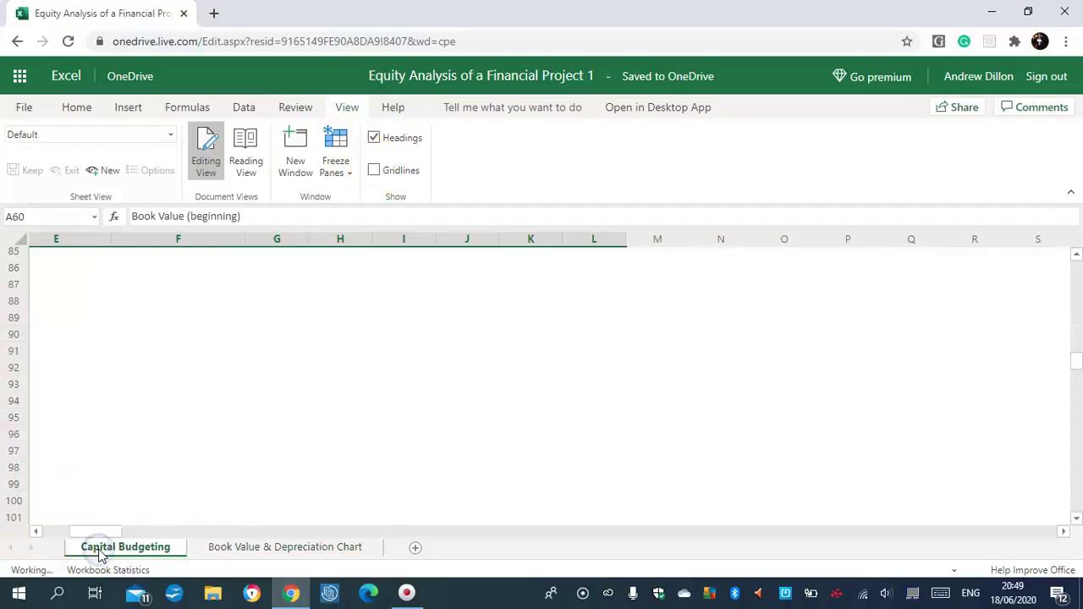
pyautogui.click(222, 546)
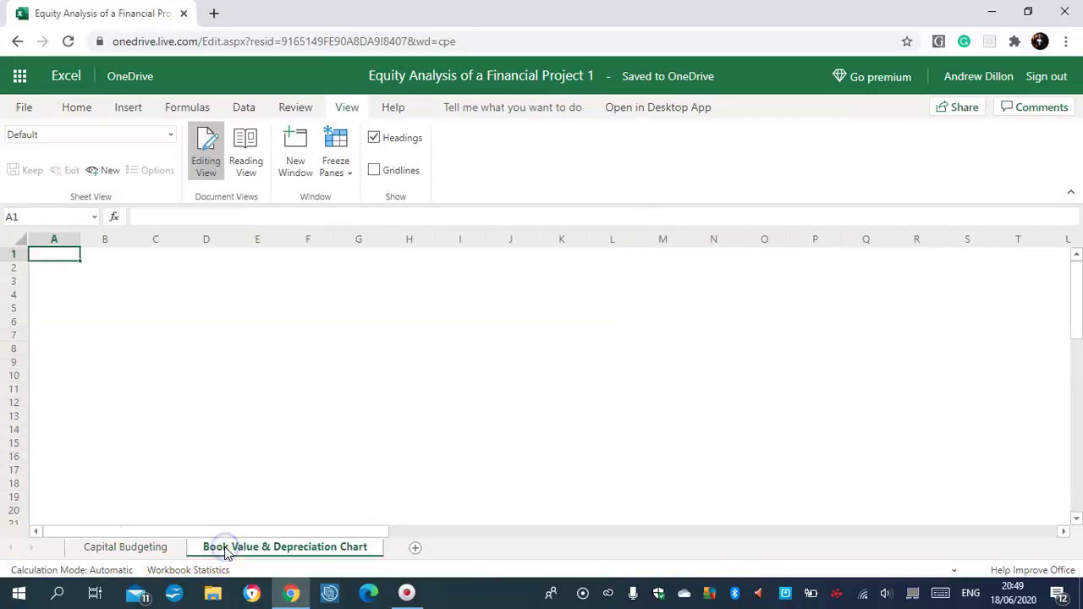
pyautogui.click(144, 548)
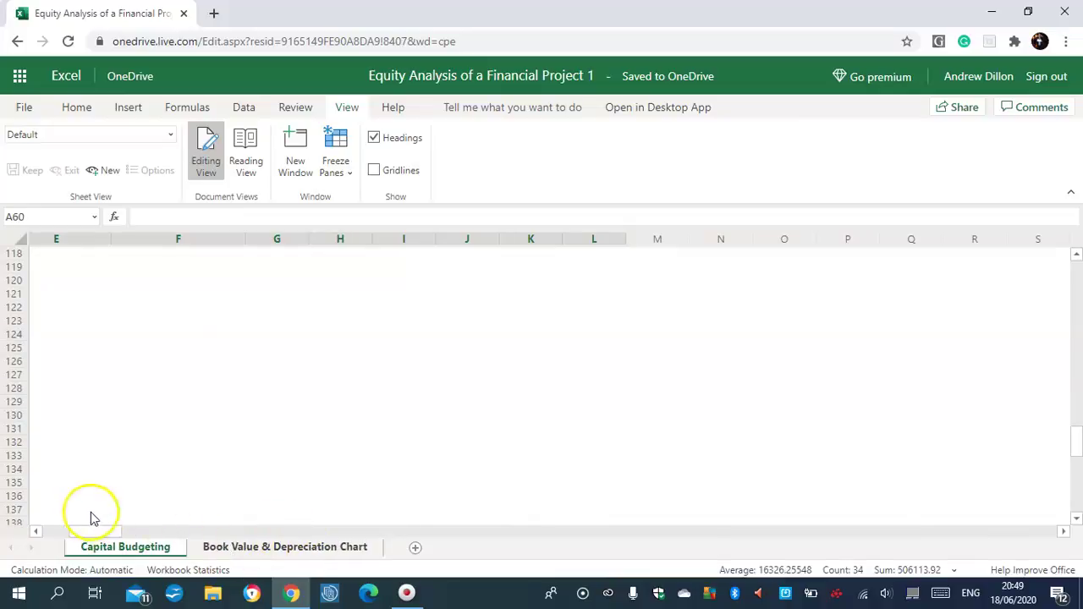
pyautogui.moveTo(102, 529); pyautogui.dragTo(58, 522)
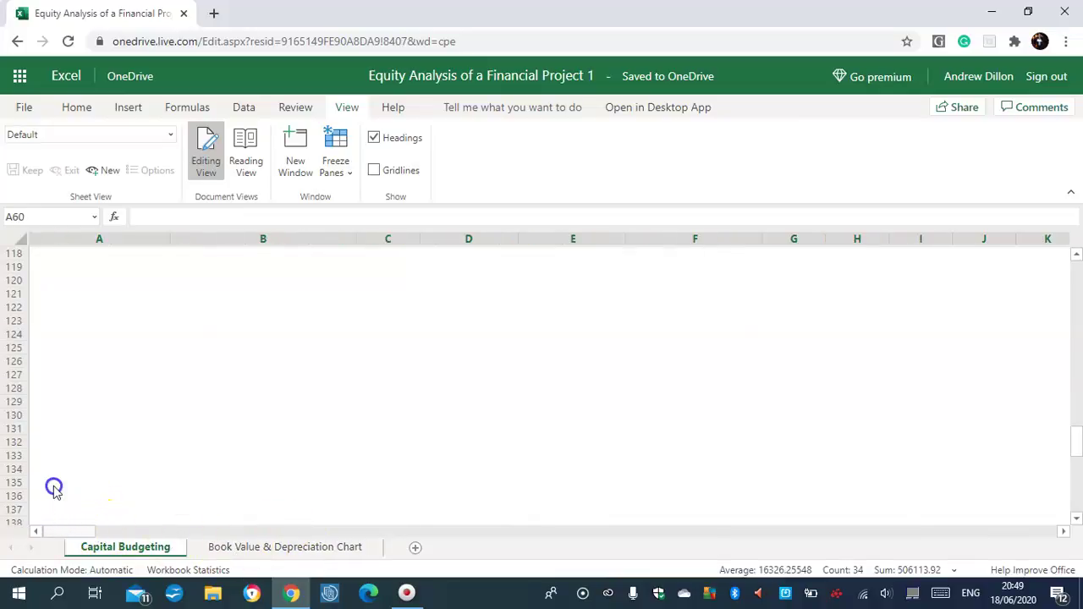
pyautogui.moveTo(1076, 435); pyautogui.dragTo(1079, 321)
pyautogui.moveTo(68, 530); pyautogui.dragTo(109, 527)
pyautogui.click(339, 421)
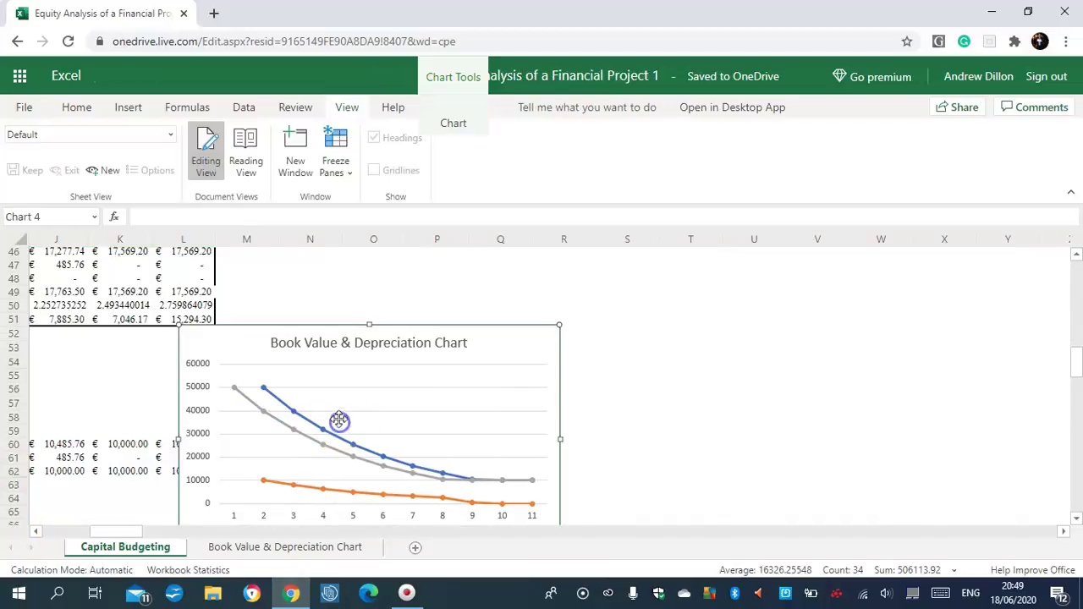
pyautogui.moveTo(335, 417); pyautogui.dragTo(332, 418)
pyautogui.rightClick(333, 418)
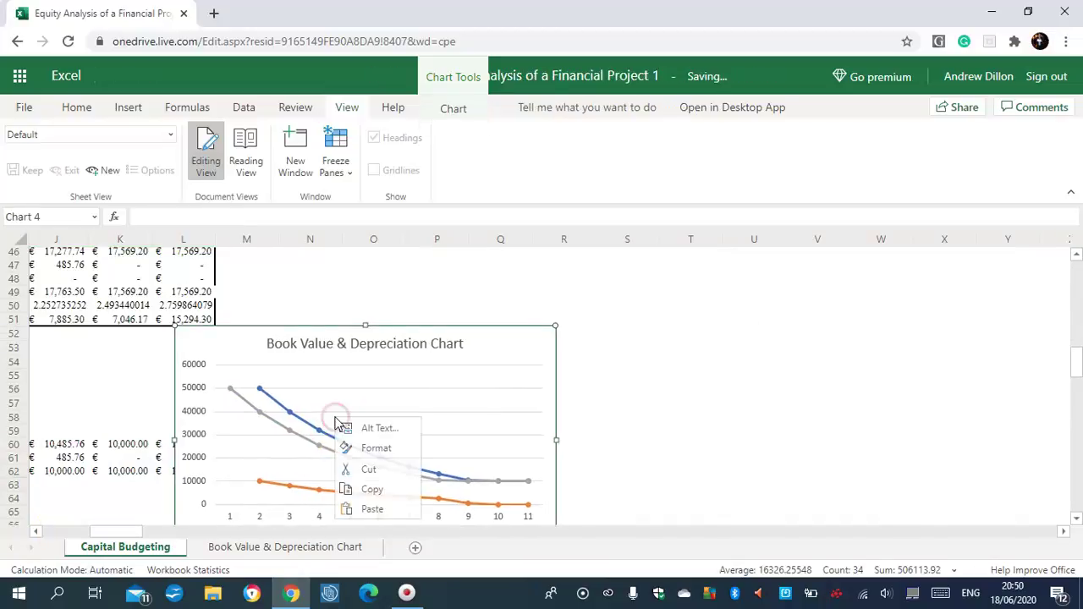
pyautogui.click(375, 489)
pyautogui.click(275, 547)
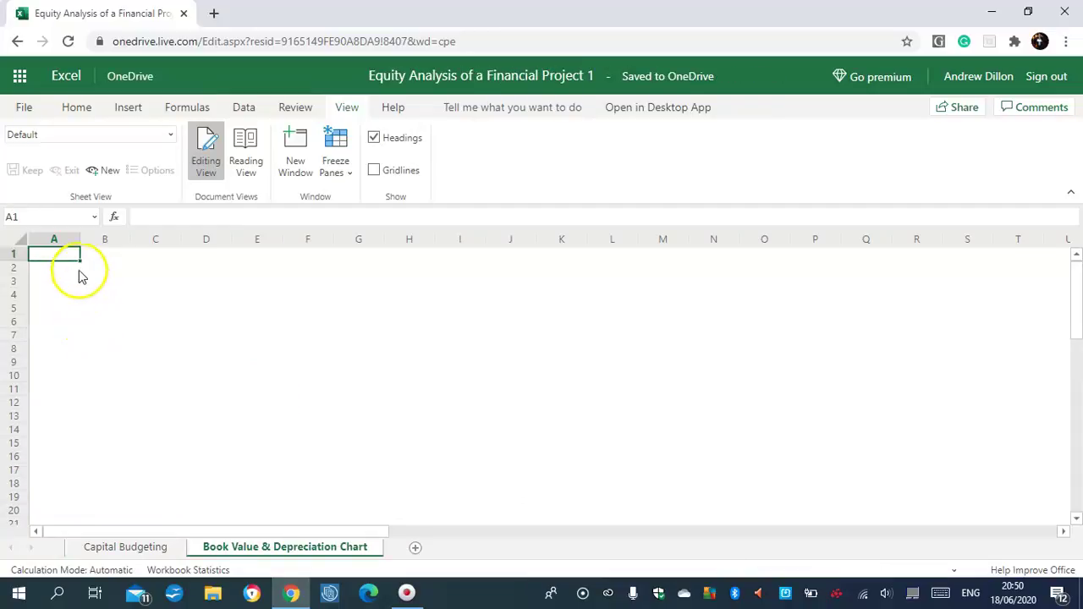
pyautogui.click(78, 110)
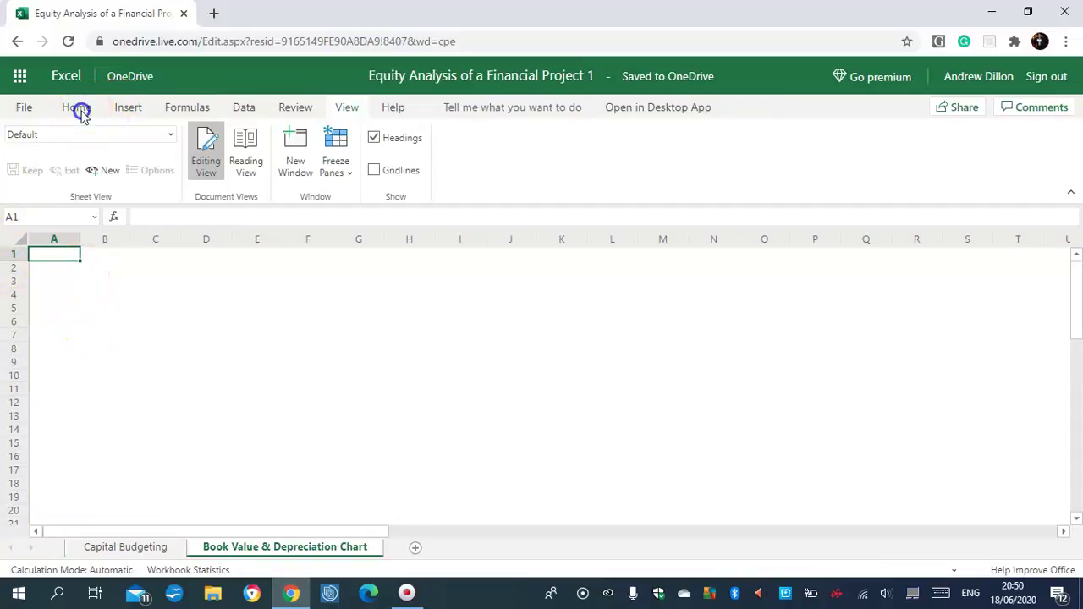
pyautogui.click(140, 260)
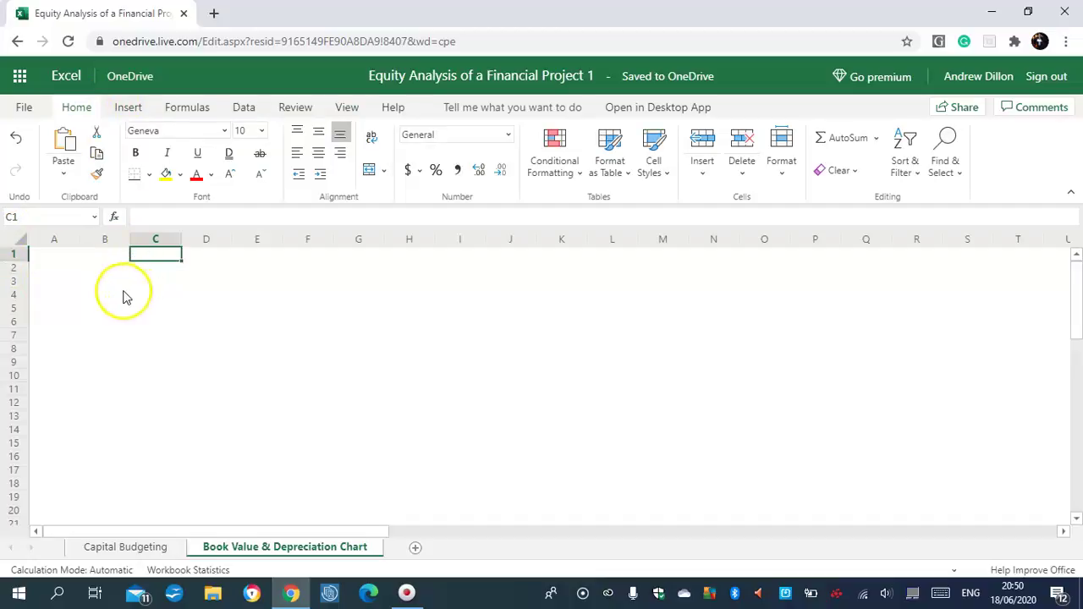
# - Copy the line chart on the Capital Budgeting sheet and paste it at cell B5 of the Book Value & Depreciation Chart sheet
pyautogui.click(125, 547)
pyautogui.click(329, 479)
pyautogui.rightClick(352, 459)
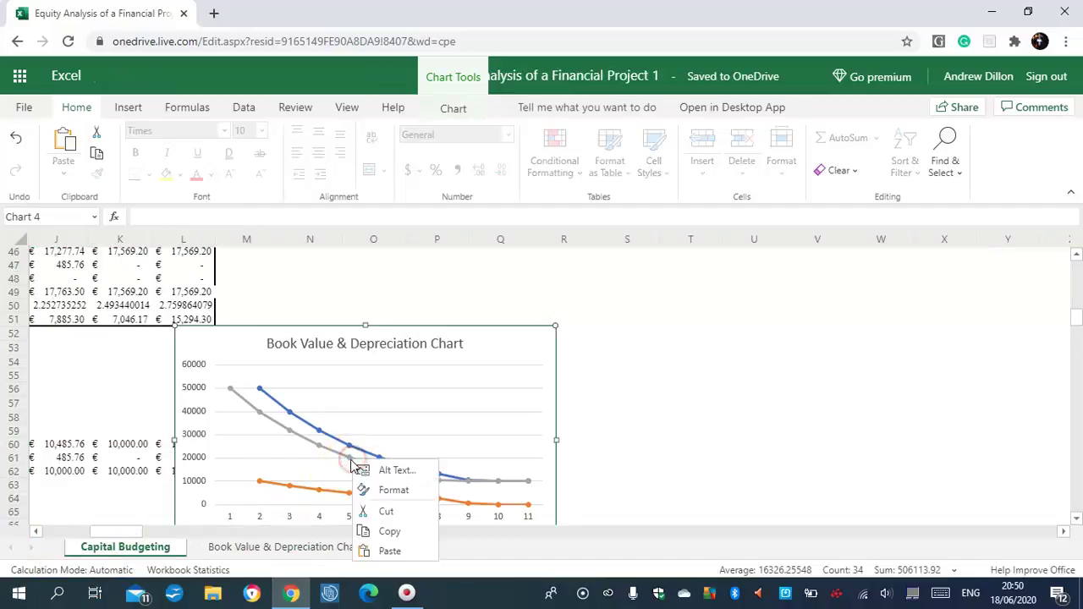
pyautogui.click(392, 531)
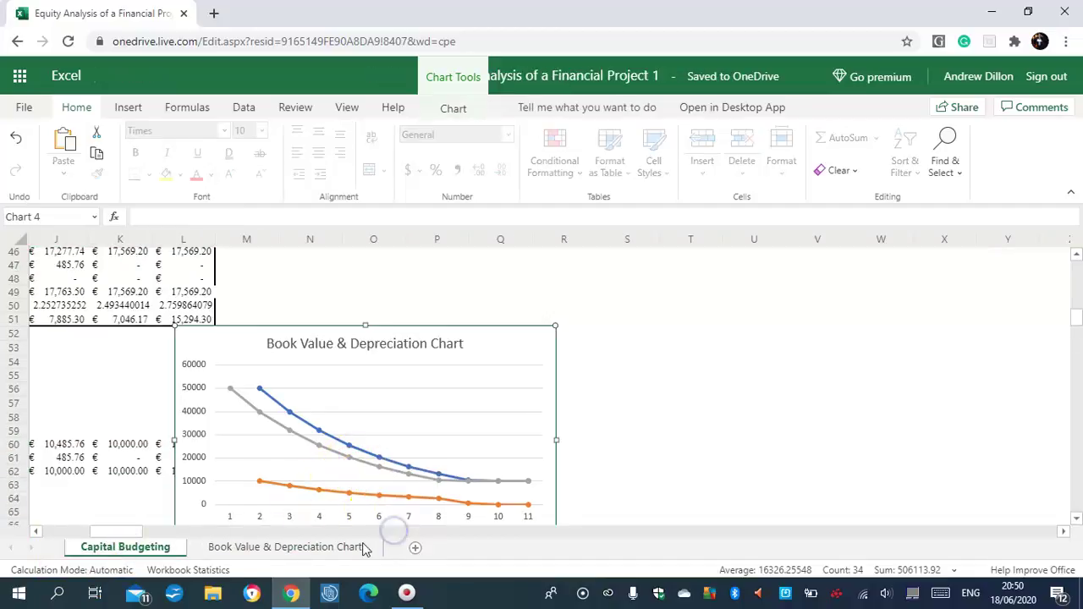
pyautogui.click(250, 546)
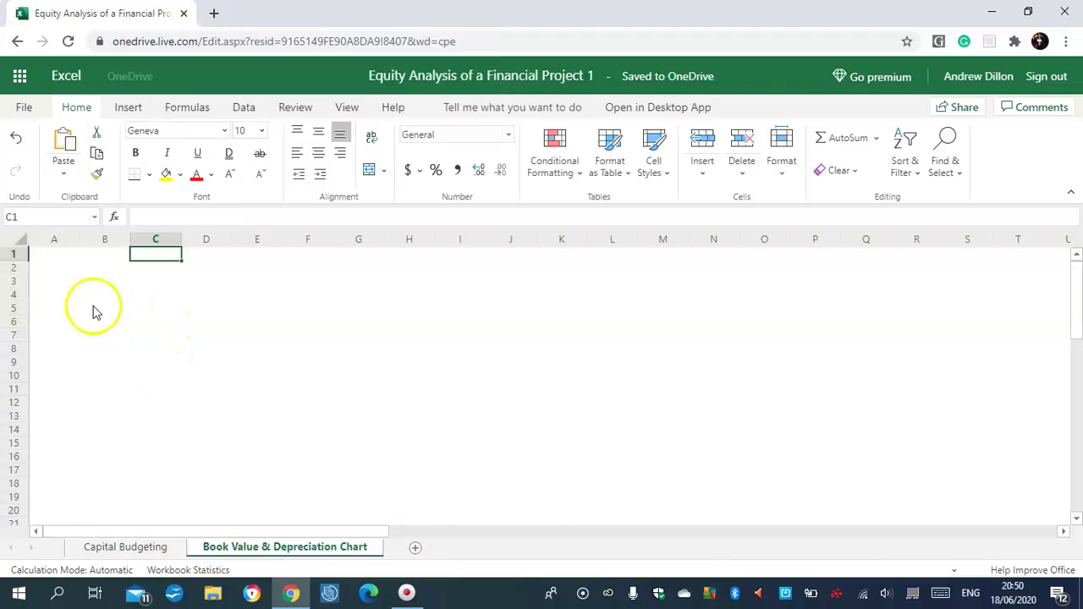
pyautogui.click(93, 306)
pyautogui.hotkey('ctrl', 'v')
# - Enlarge the pasted chart to span about columns A to J from row 1, and shift it slightly away from the sheet's corner
pyautogui.click(194, 366)
pyautogui.click(78, 307)
pyautogui.moveTo(78, 303); pyautogui.dragTo(34, 256)
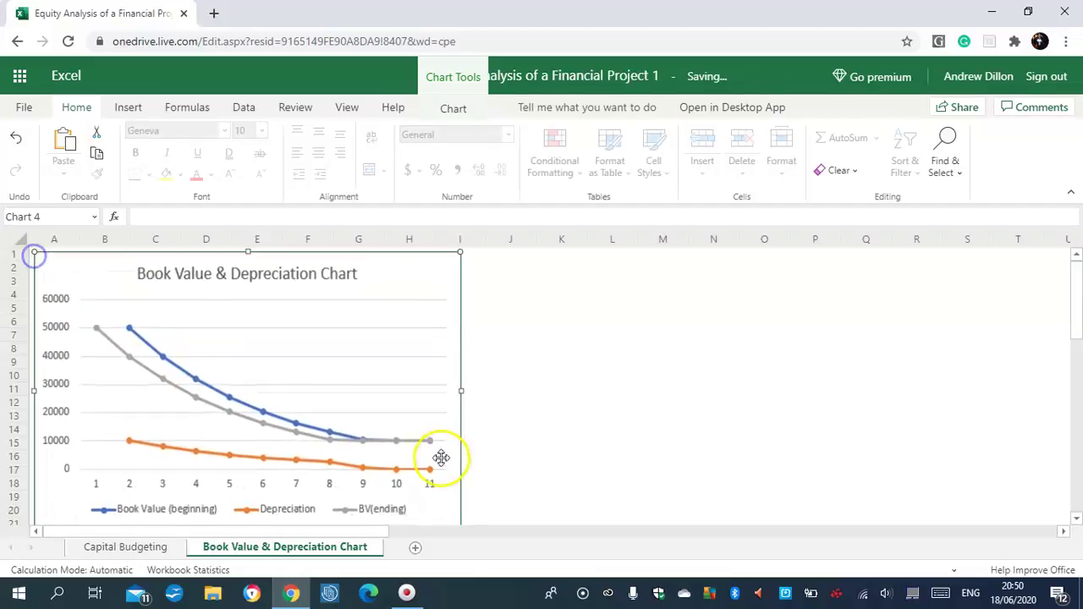
pyautogui.moveTo(462, 393); pyautogui.dragTo(547, 380)
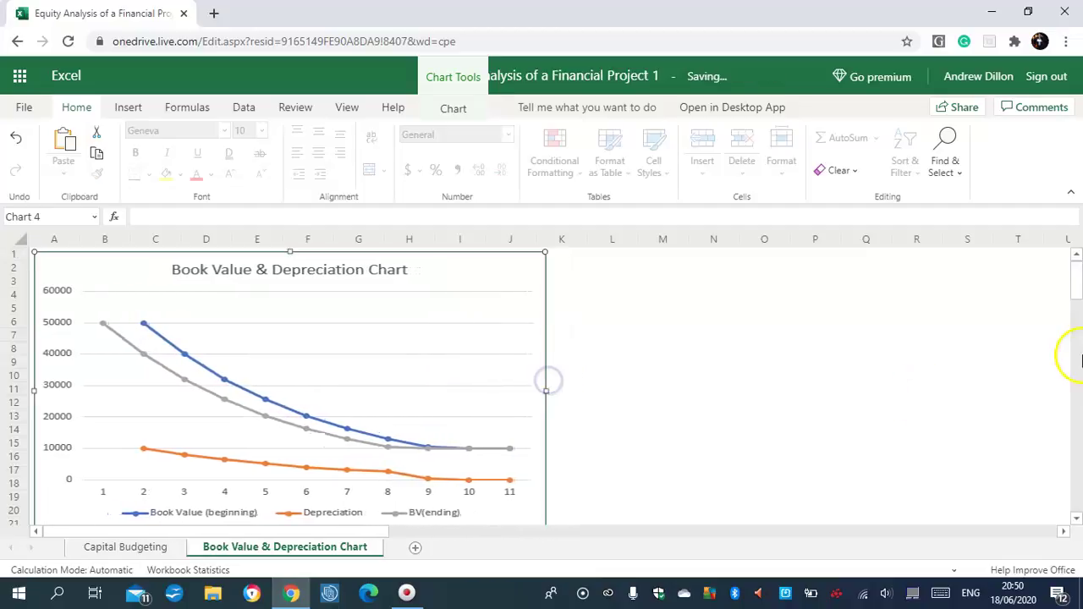
pyautogui.moveTo(310, 380); pyautogui.dragTo(314, 384)
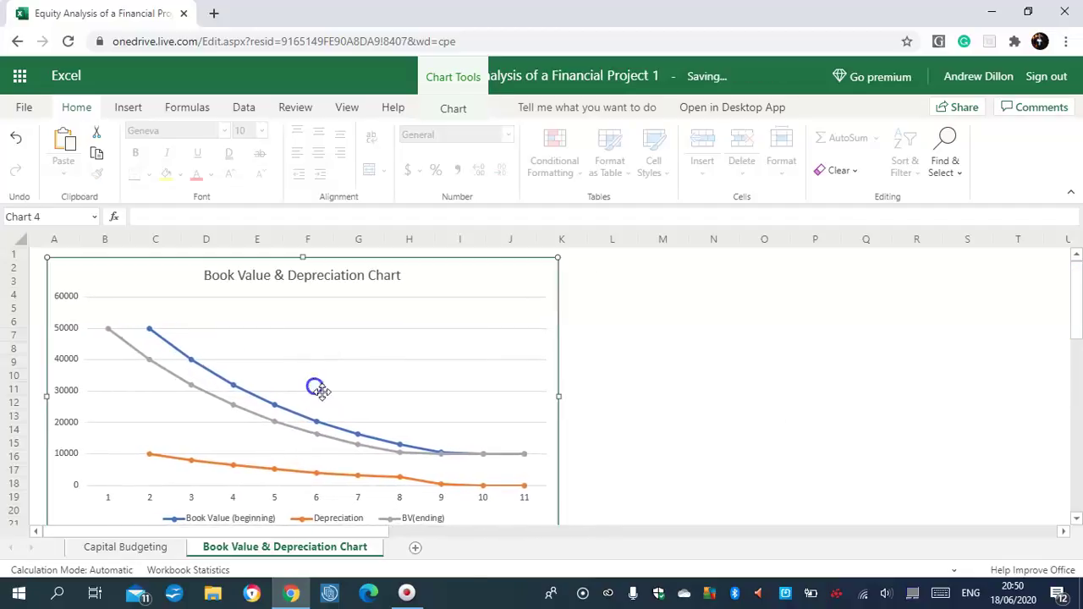
# - Widen the chart on the Book Value & Depreciation Chart sheet to extend through about column K
pyautogui.scroll(-6, 1078, 307)
pyautogui.scroll(6, 1035, 302)
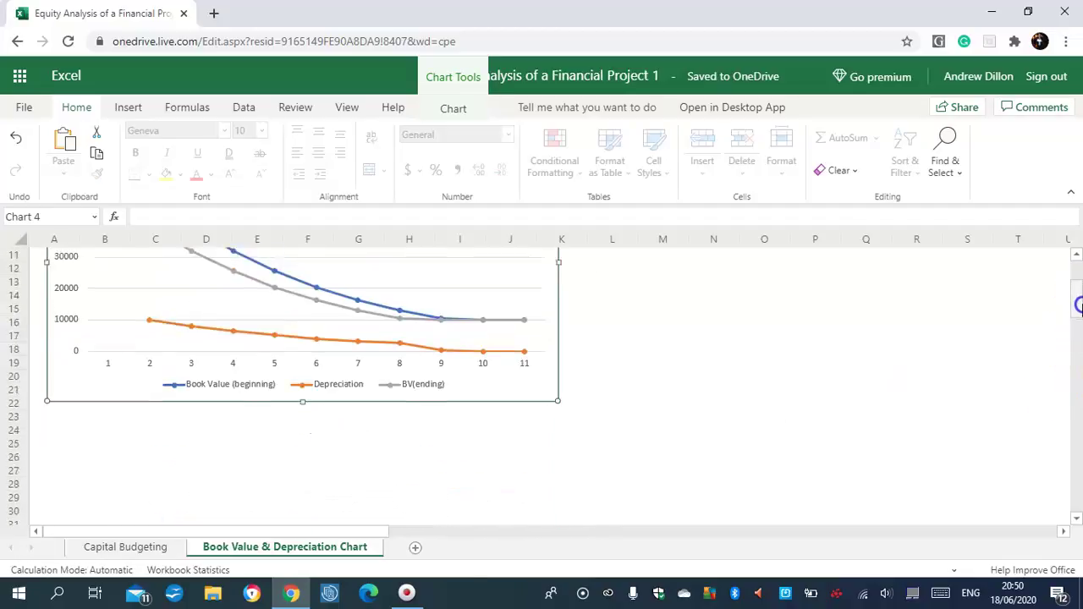
pyautogui.moveTo(560, 400); pyautogui.dragTo(592, 400)
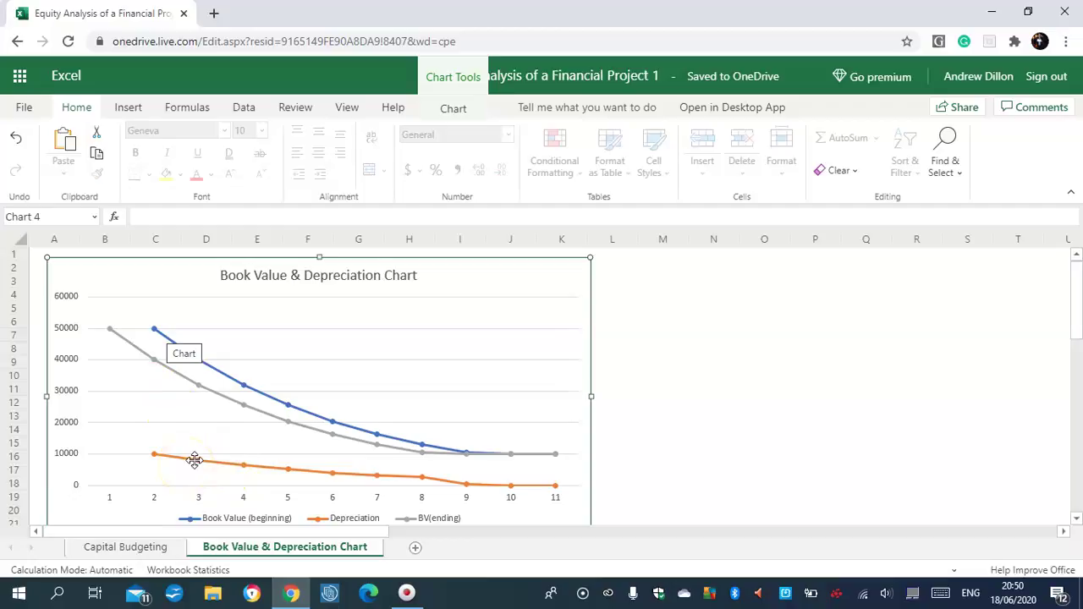
# - Cut the original Book Value & Depreciation line chart from the Capital Budgeting sheet
pyautogui.click(131, 548)
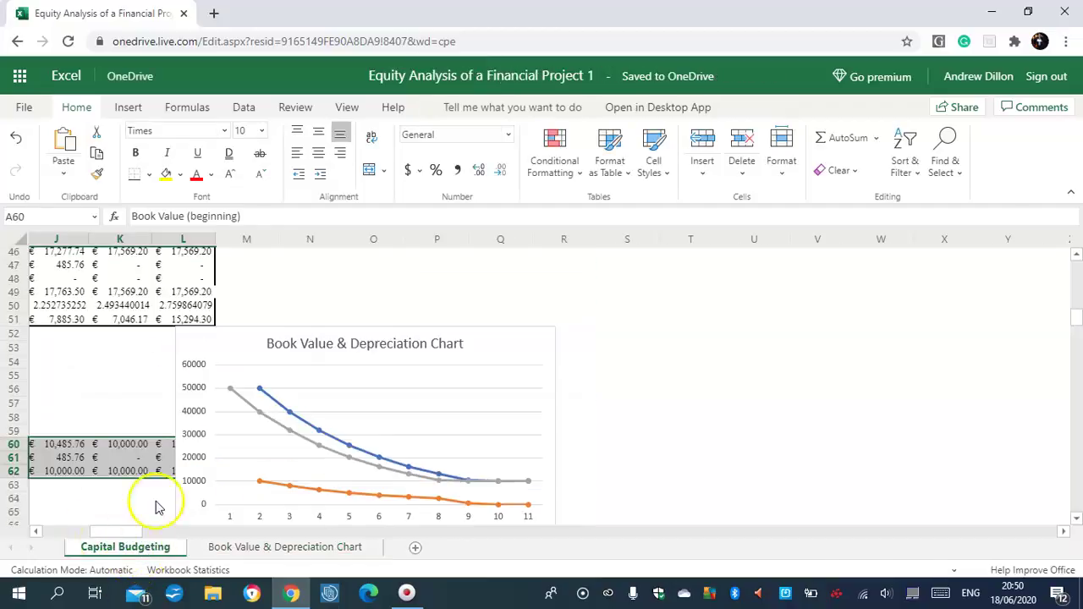
pyautogui.rightClick(423, 459)
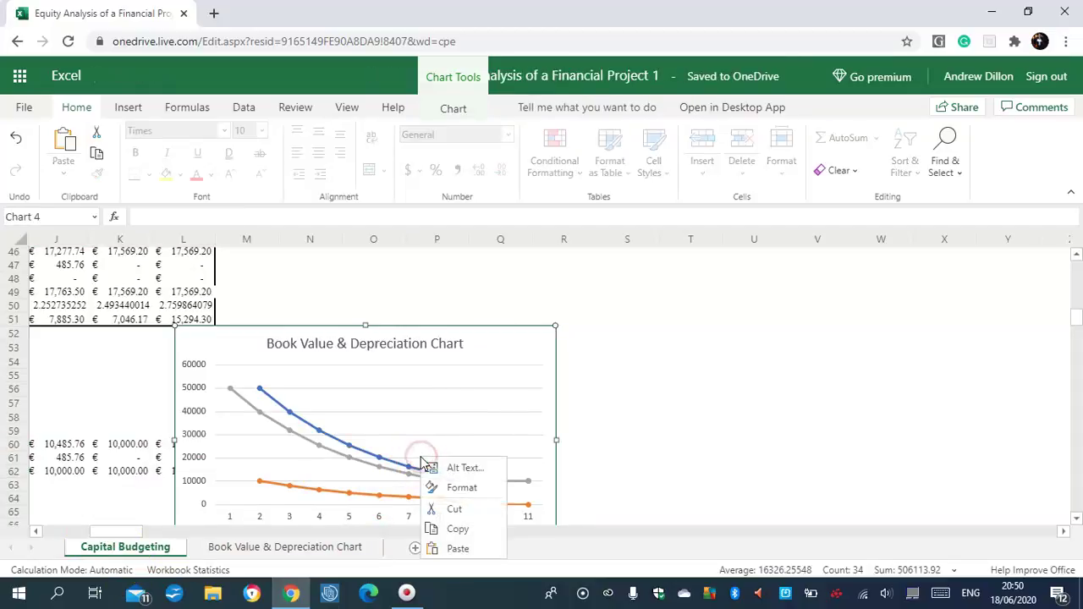
pyautogui.click(456, 508)
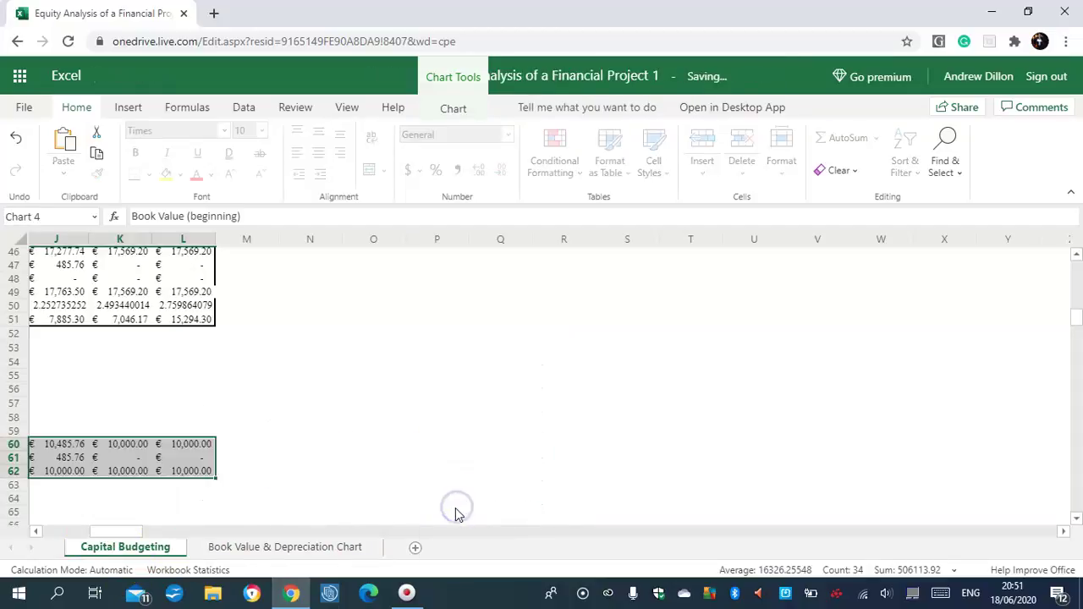
pyautogui.click(407, 436)
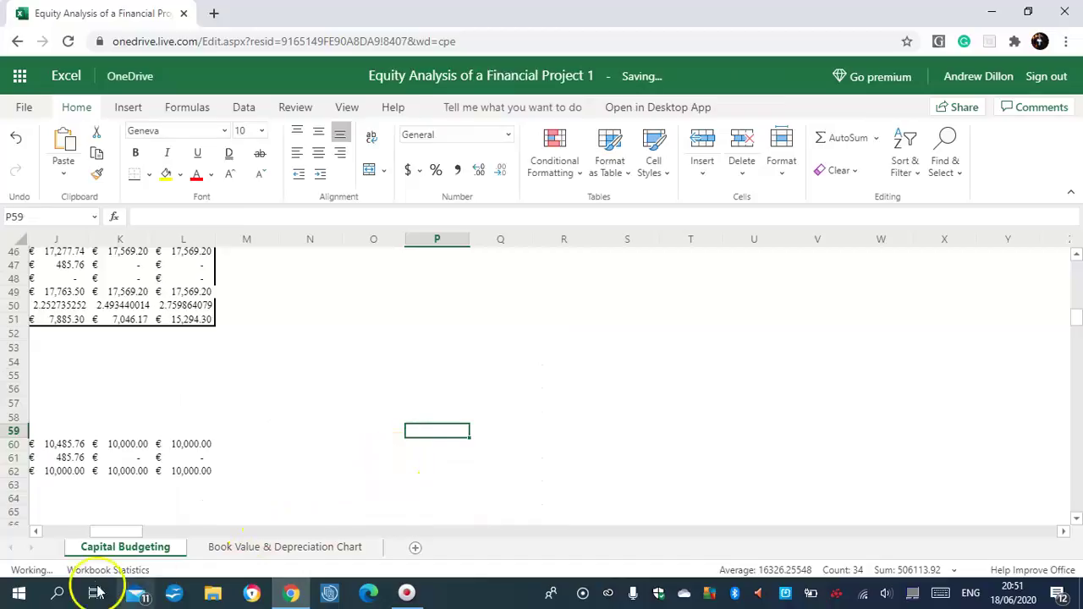
# - Examine the formulas behind the year-3 depreciation, the NPV and ROC measures, and the first discounted cash flows
pyautogui.moveTo(116, 528); pyautogui.dragTo(65, 526)
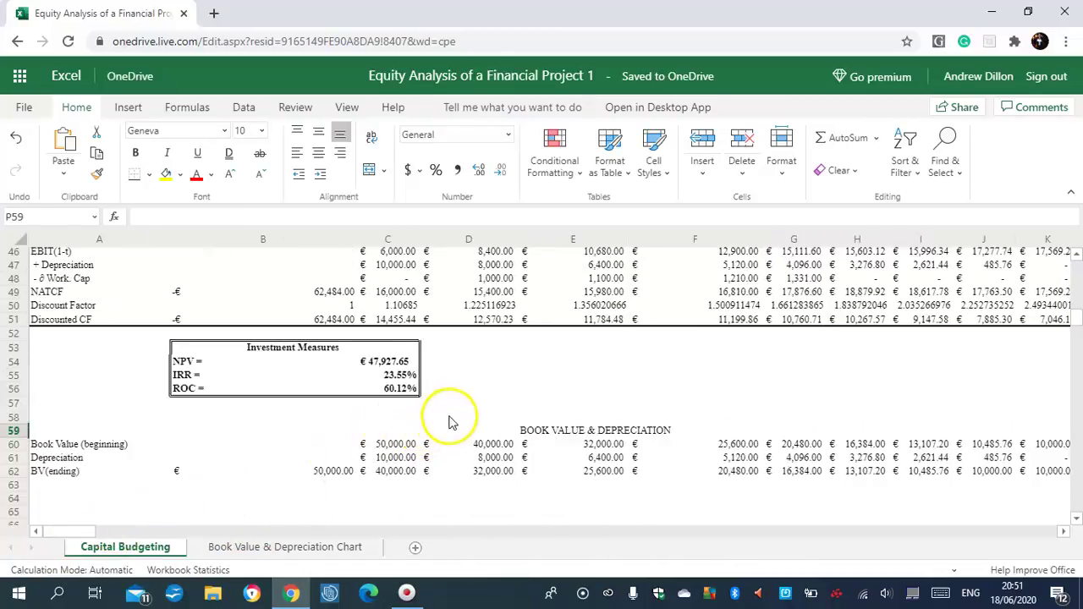
pyautogui.click(593, 459)
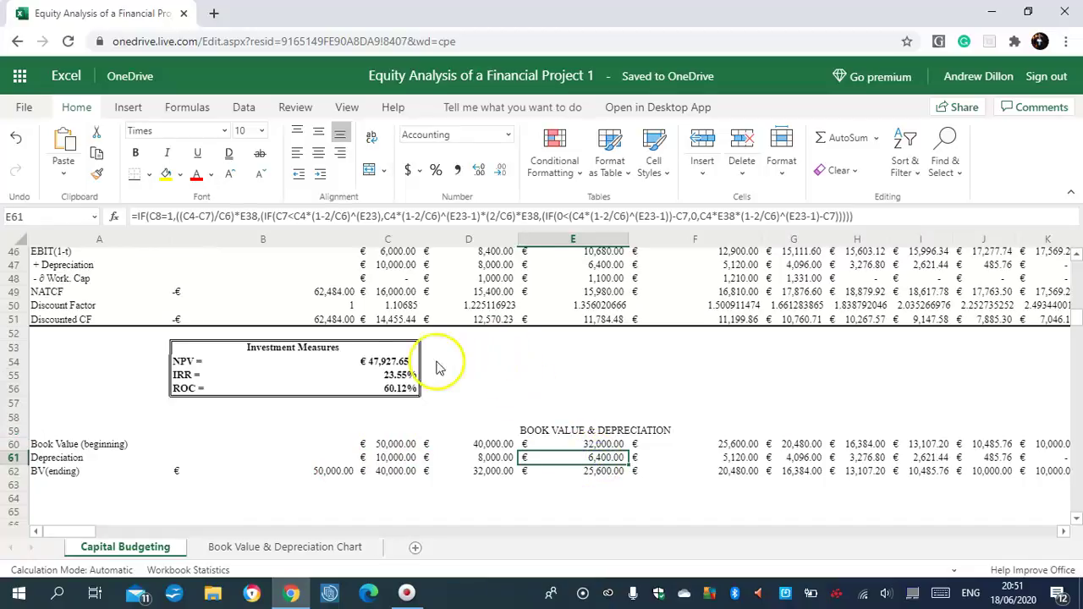
pyautogui.click(376, 364)
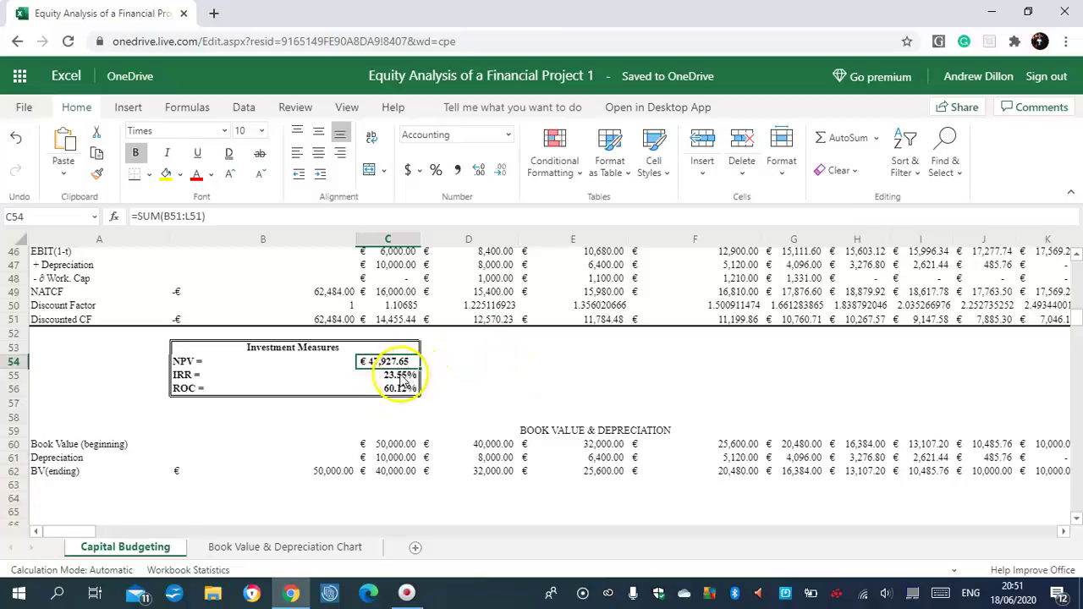
pyautogui.click(398, 379)
pyautogui.click(403, 392)
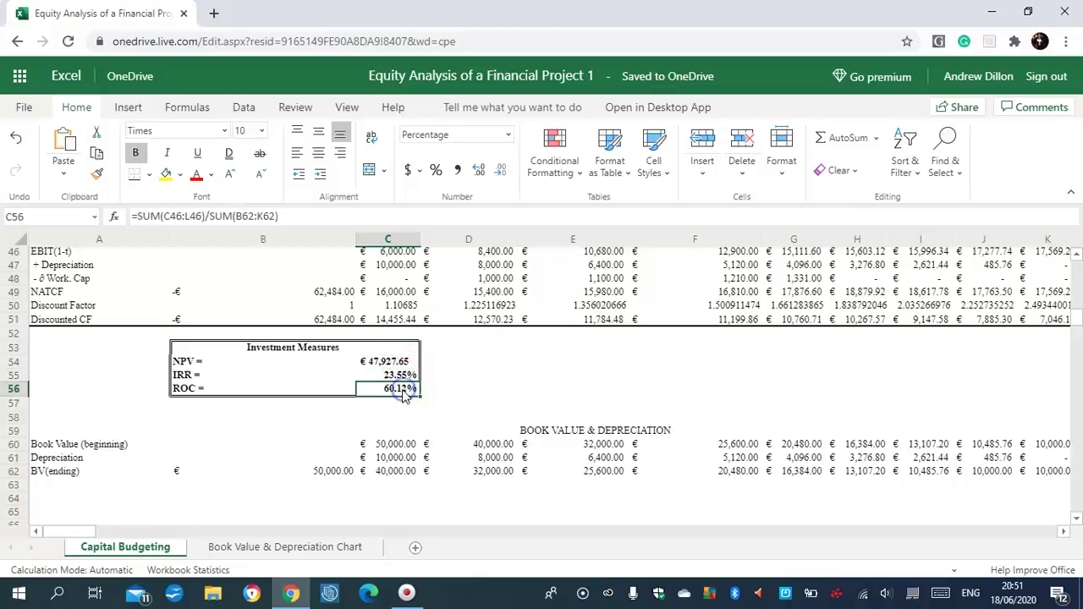
pyautogui.click(389, 362)
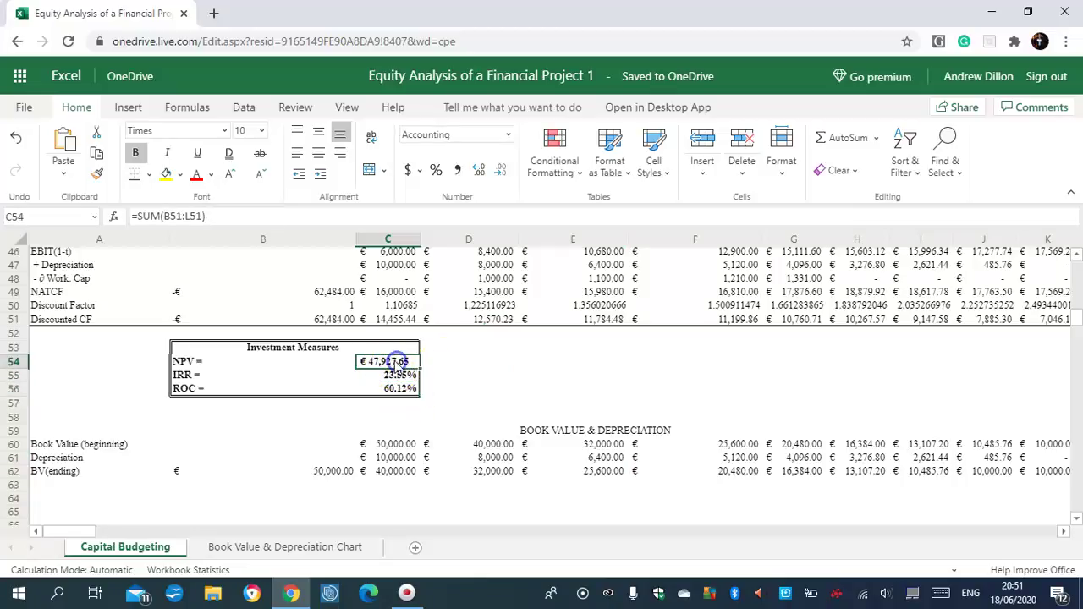
pyautogui.click(330, 321)
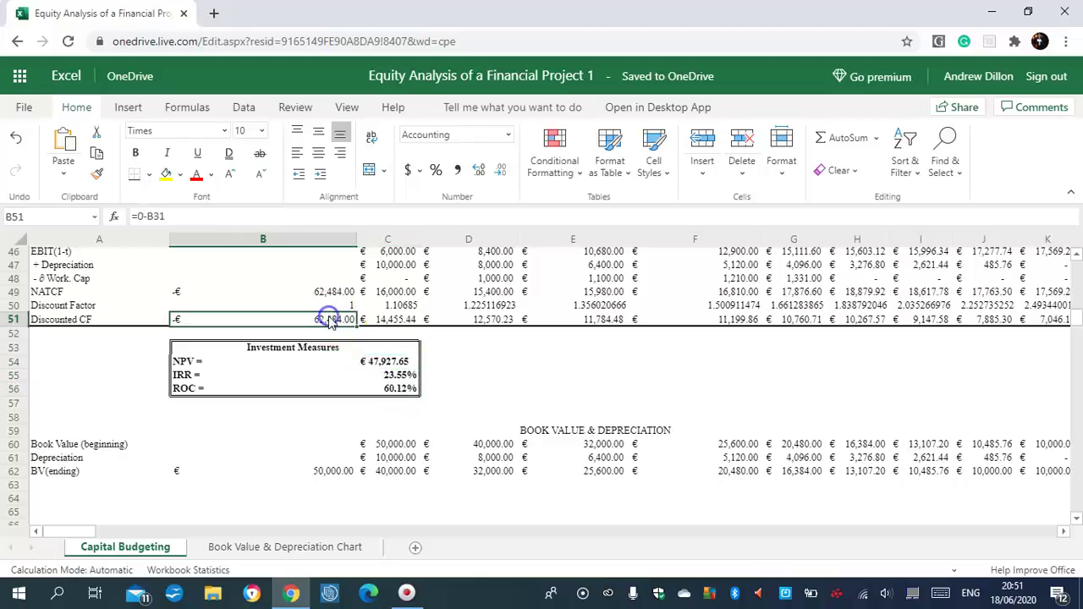
pyautogui.click(390, 324)
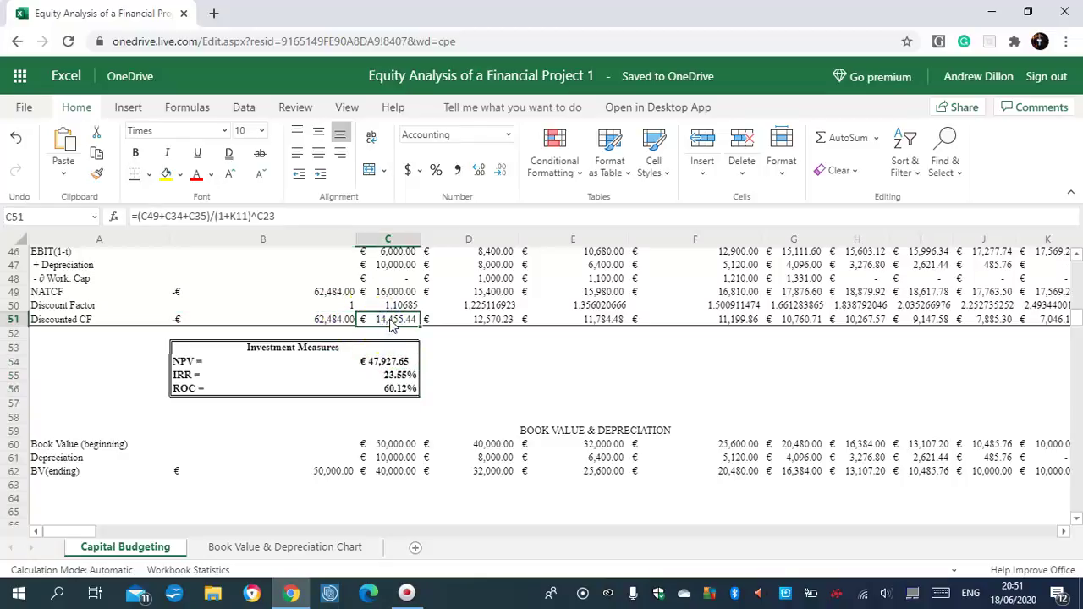
# - Set the market risk premium in the Discount Rate block to 6.5%
pyautogui.moveTo(1078, 322); pyautogui.dragTo(1078, 267)
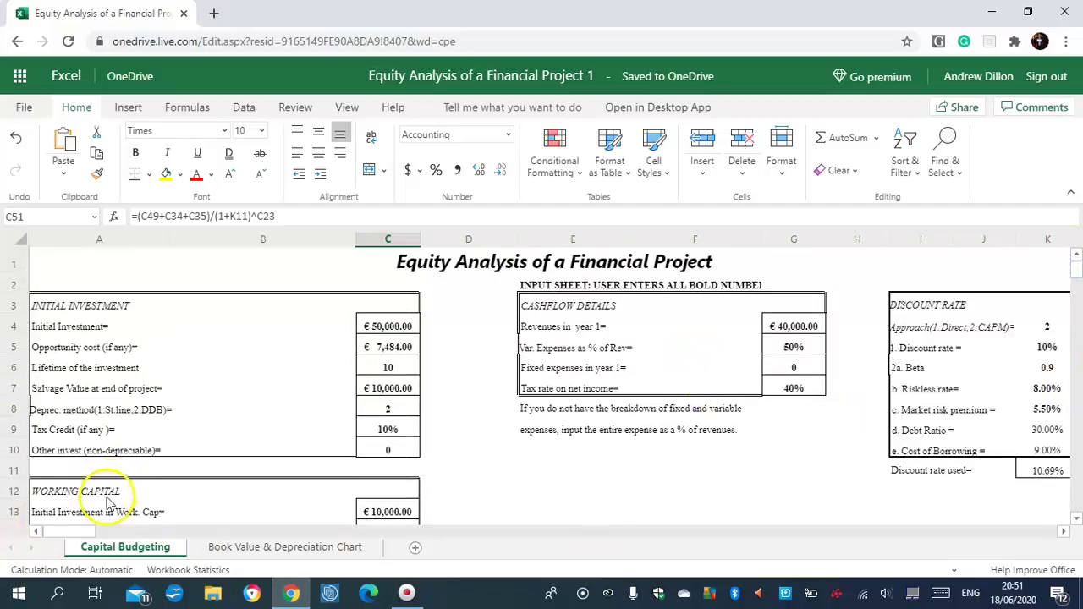
pyautogui.moveTo(73, 531); pyautogui.dragTo(87, 530)
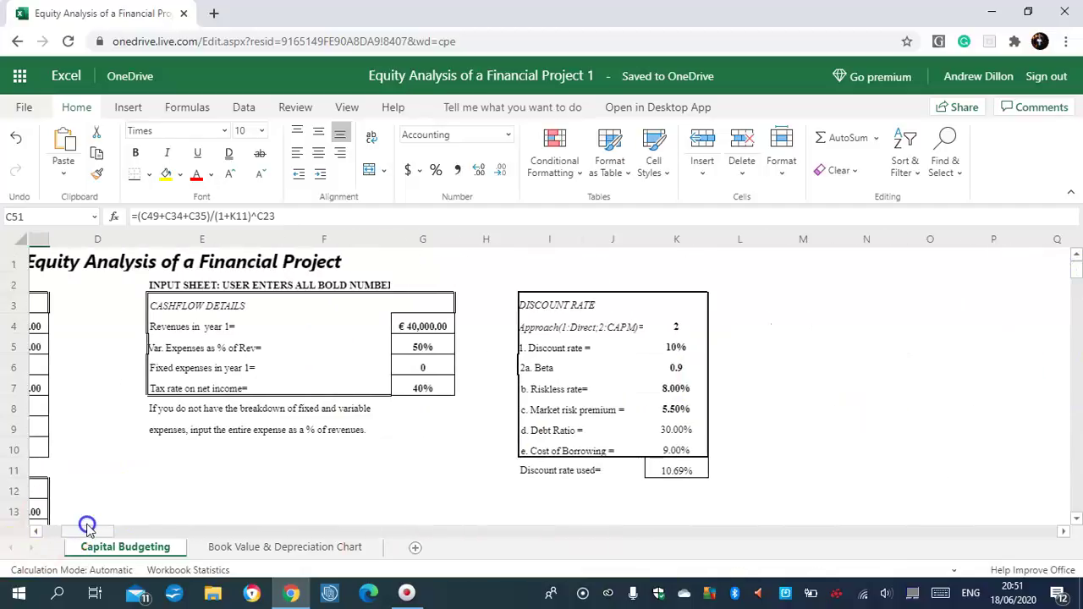
pyautogui.click(676, 410)
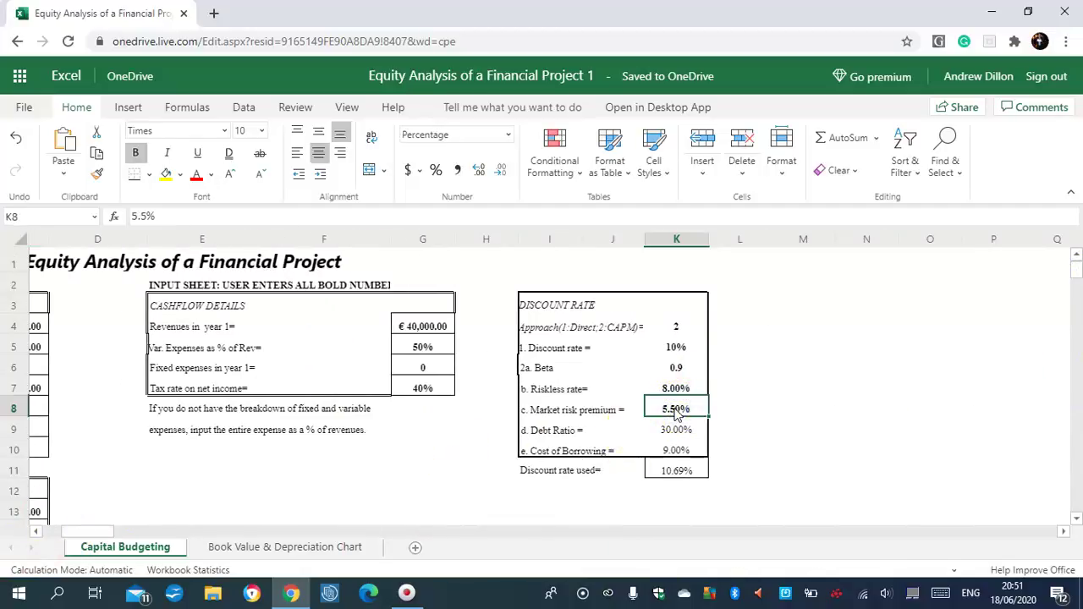
pyautogui.write('6.5')
pyautogui.press('Return')
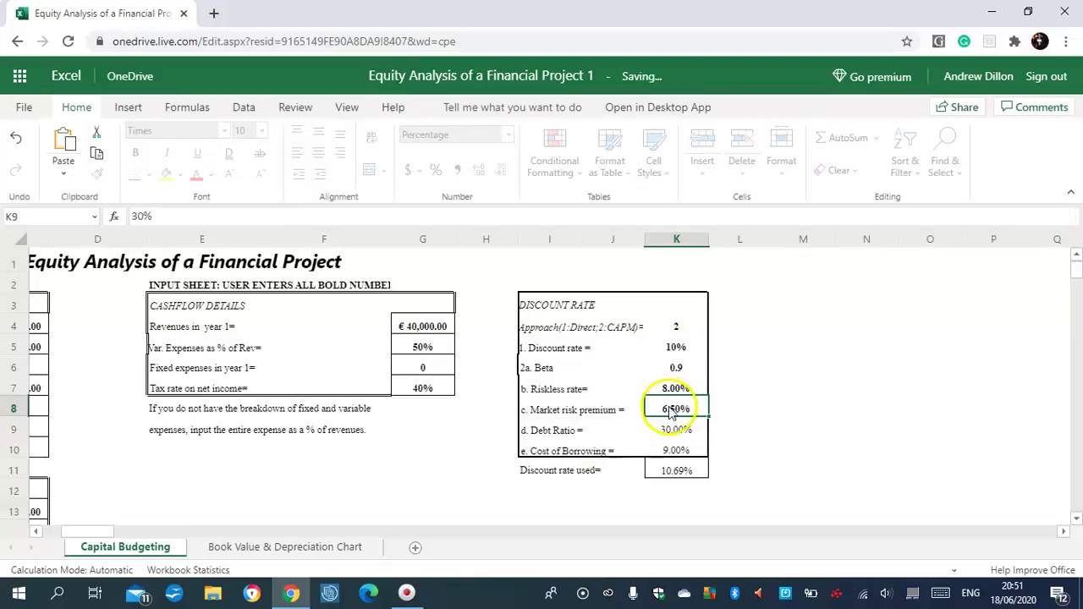
# - Set the direct discount rate in cell K5 to 20%
pyautogui.click(673, 351)
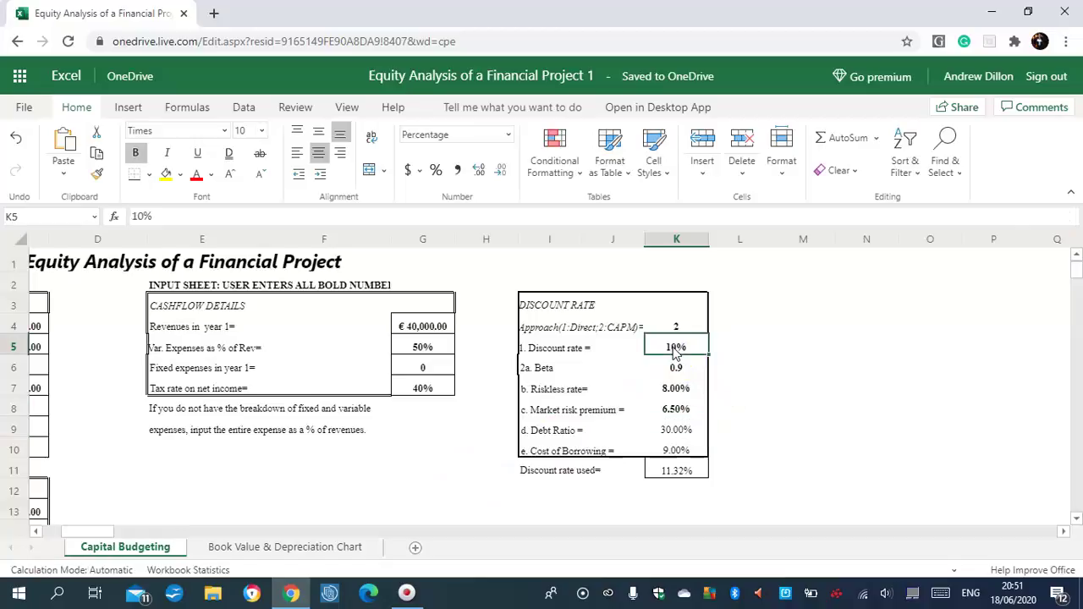
pyautogui.click(138, 216)
pyautogui.write('2')
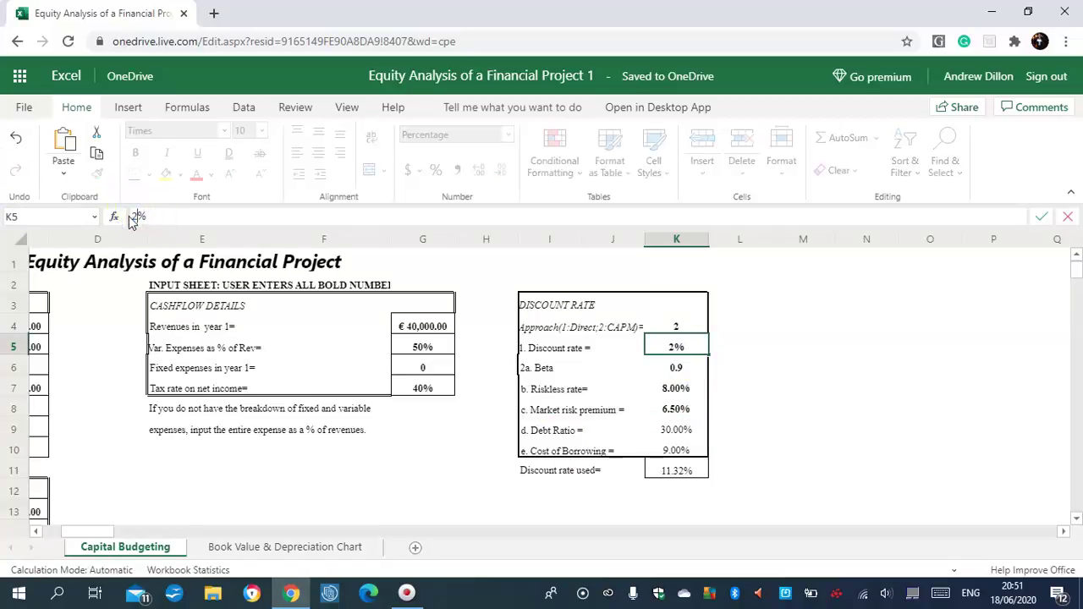
pyautogui.press('Return')
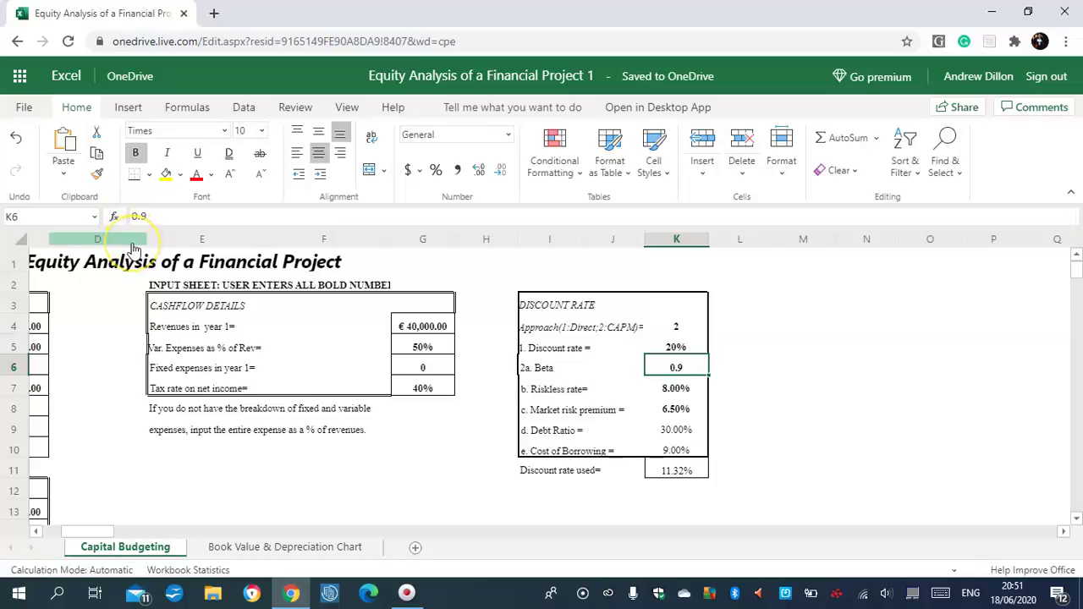
# - Set the direct discount rate in cell K5 to 15%
pyautogui.click(676, 347)
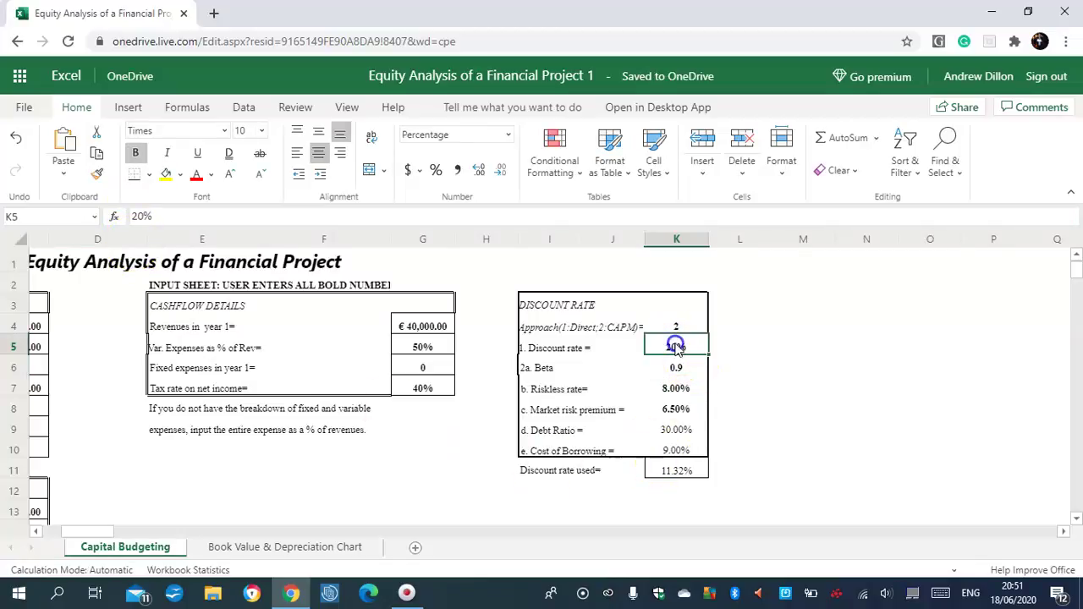
pyautogui.doubleClick(128, 216)
pyautogui.write('1')
pyautogui.press('Return')
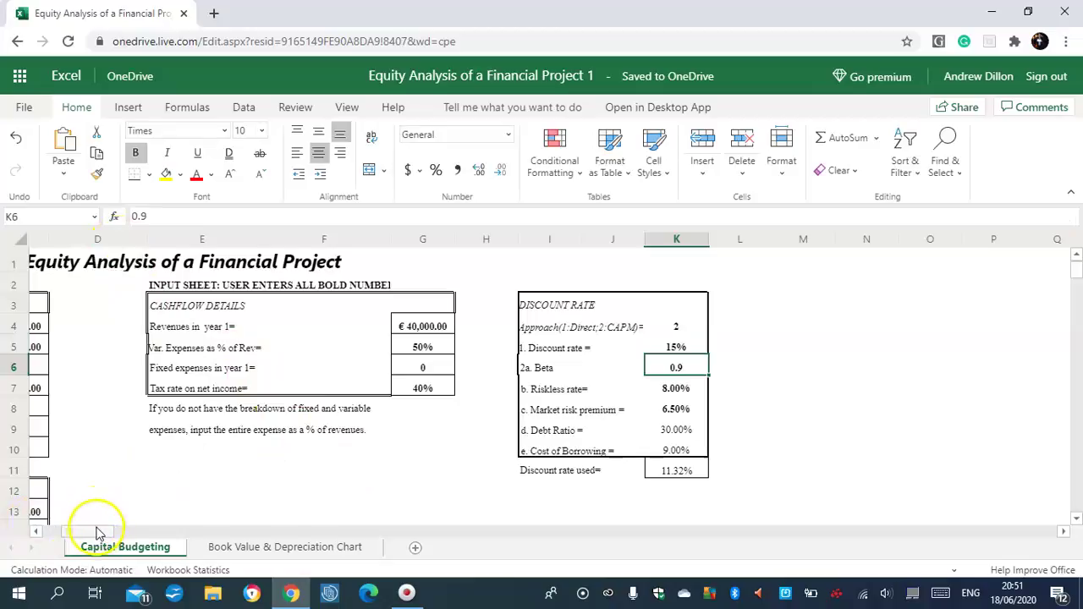
# - Review the Investment Measures and the Book Value & Depreciation table, and open the Book Value & Depreciation Chart sheet
pyautogui.moveTo(98, 533); pyautogui.dragTo(67, 531)
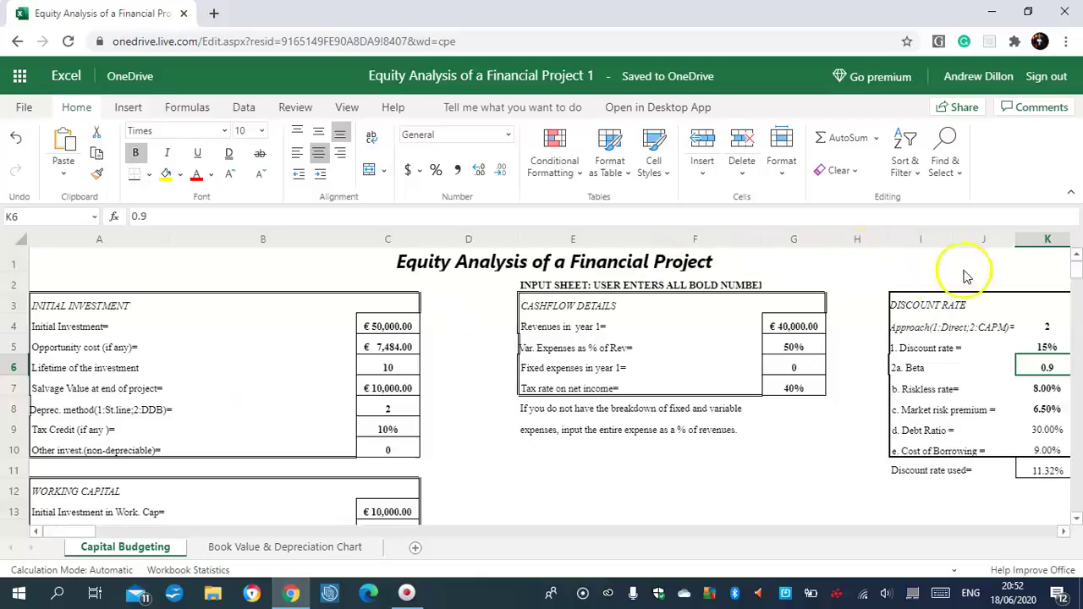
pyautogui.moveTo(1077, 277); pyautogui.dragTo(1079, 326)
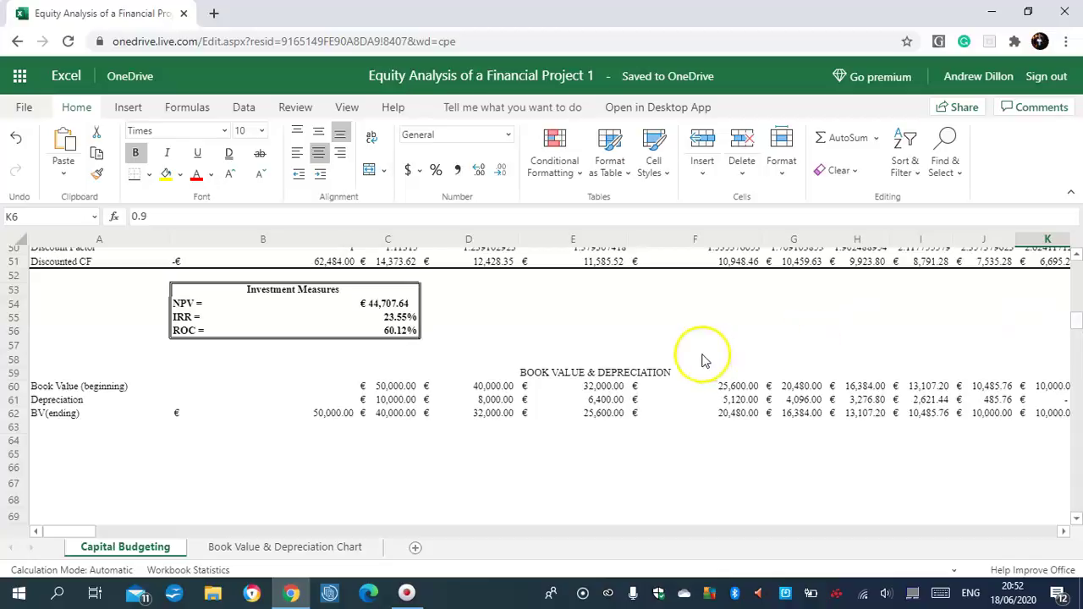
pyautogui.click(440, 373)
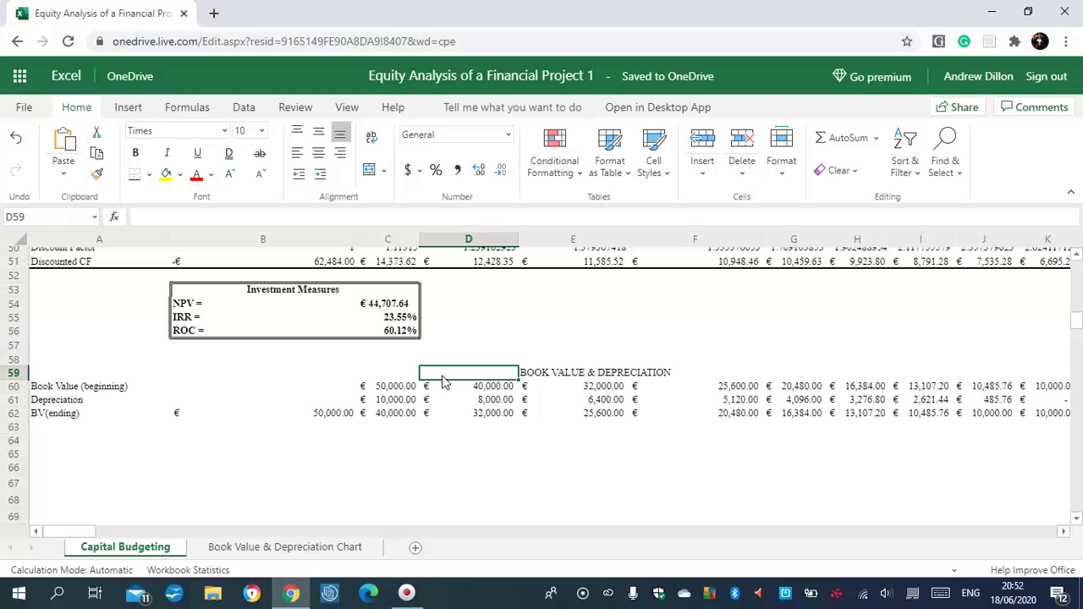
pyautogui.click(270, 548)
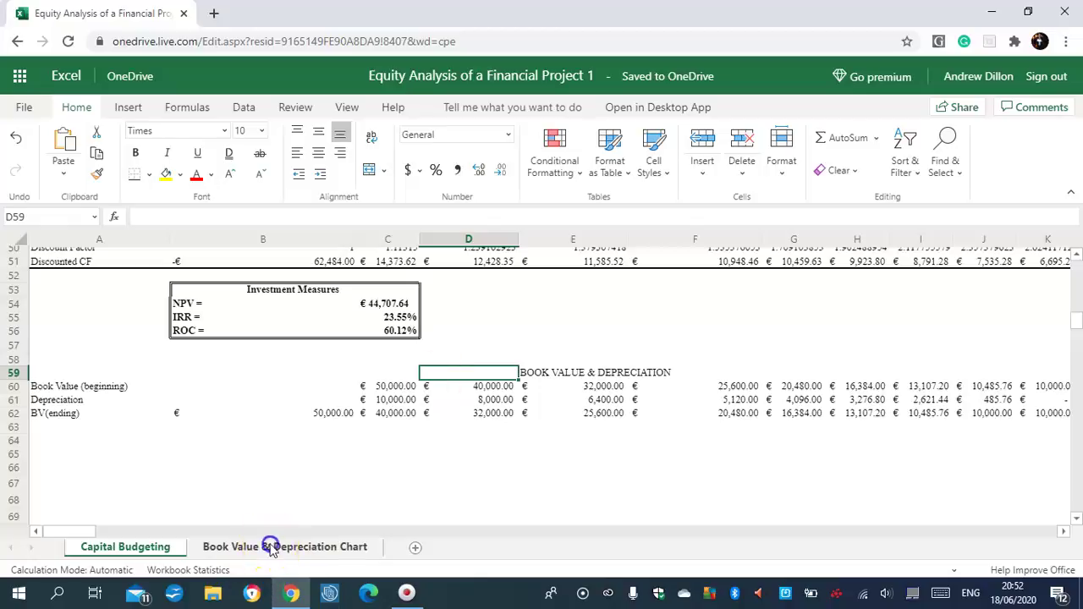